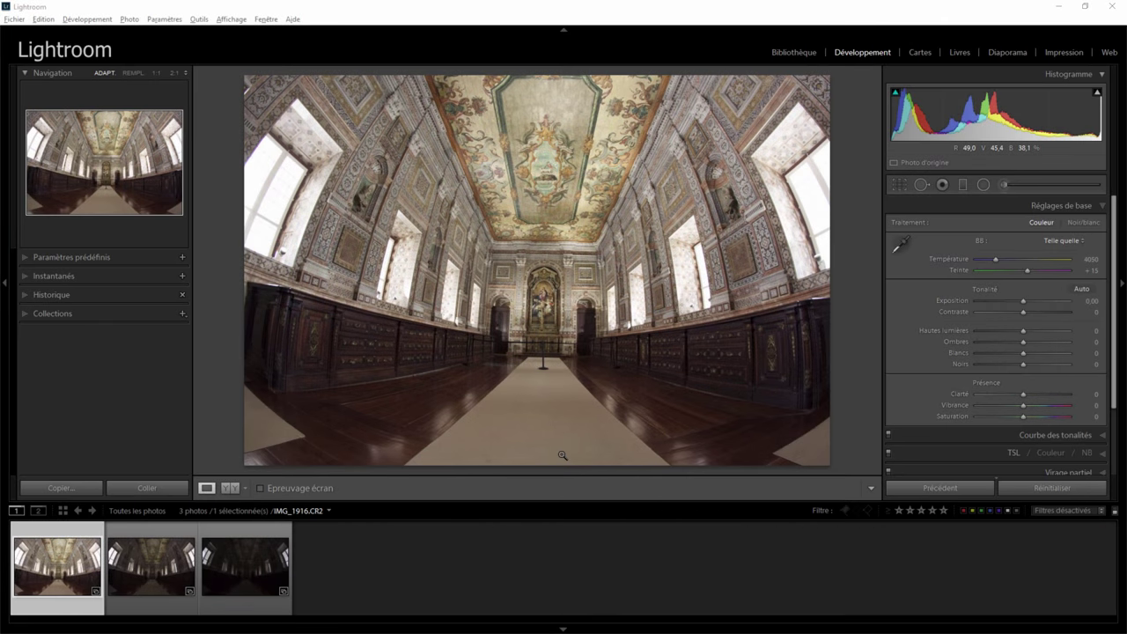
# Step: Compare the three bracketed exposures, from the brightest to the darkest
pyautogui.click(150, 563)
pyautogui.click(236, 559)
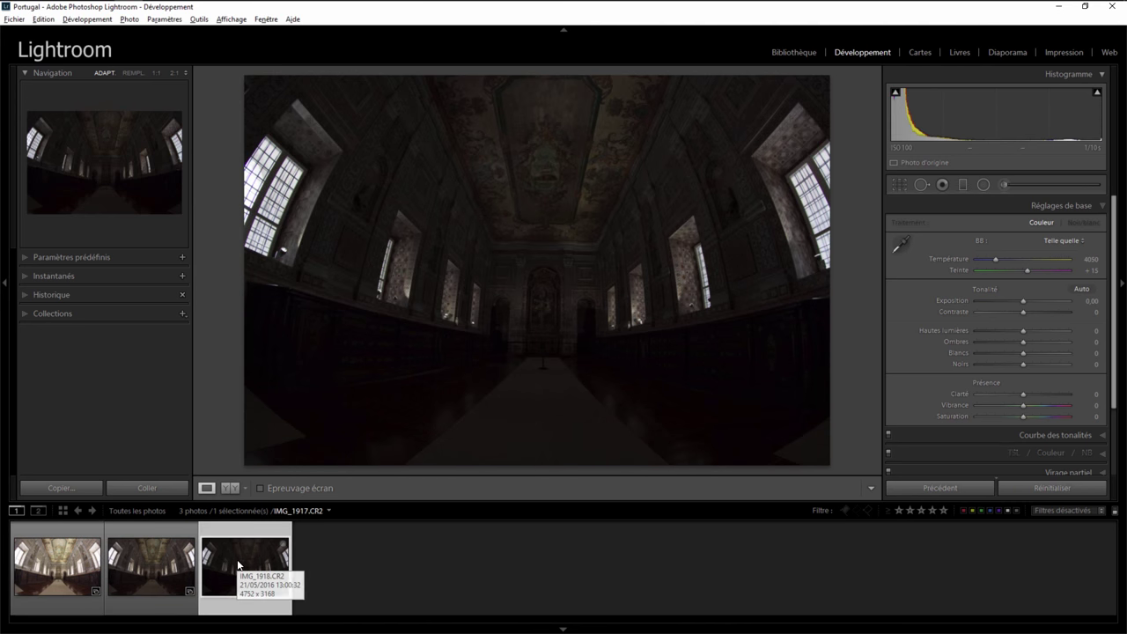
pyautogui.click(58, 564)
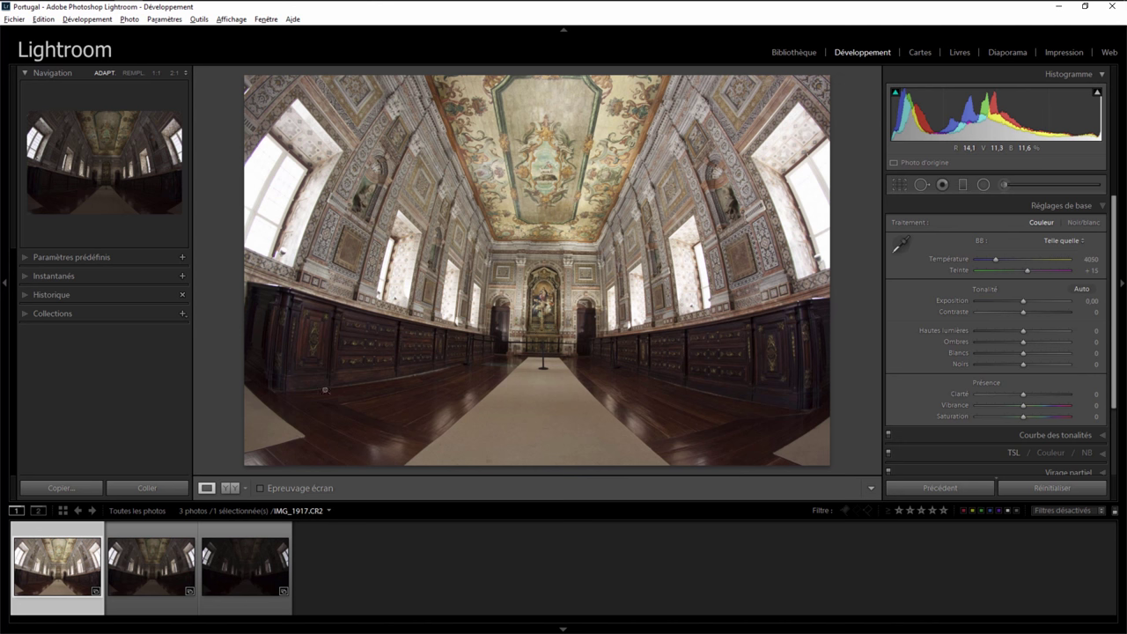
pyautogui.moveTo(152, 566)
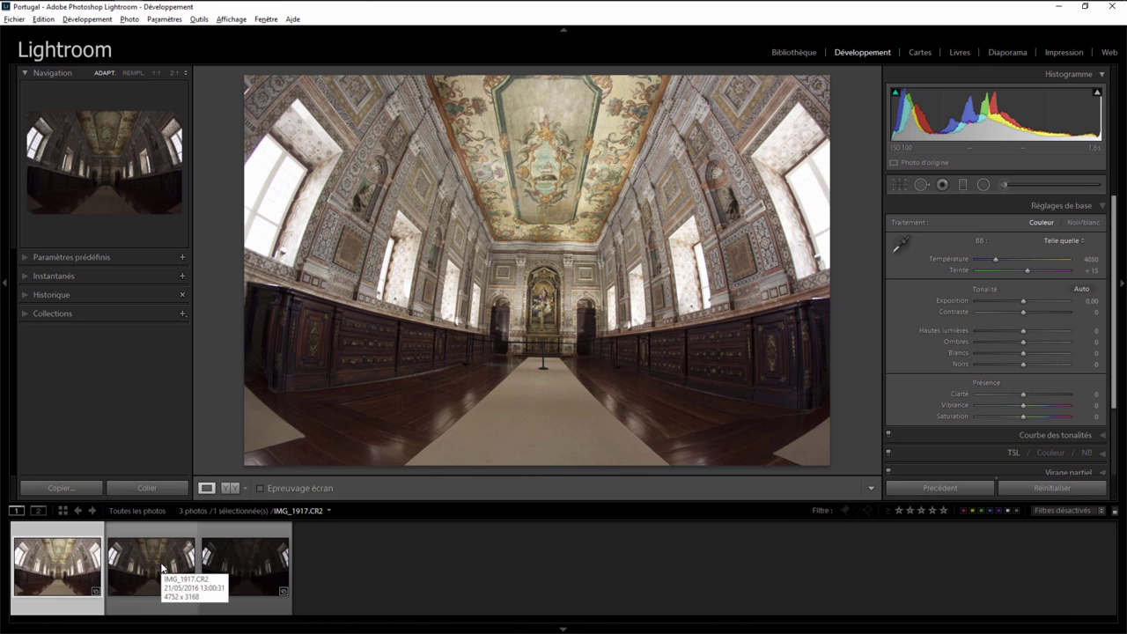
pyautogui.click(162, 568)
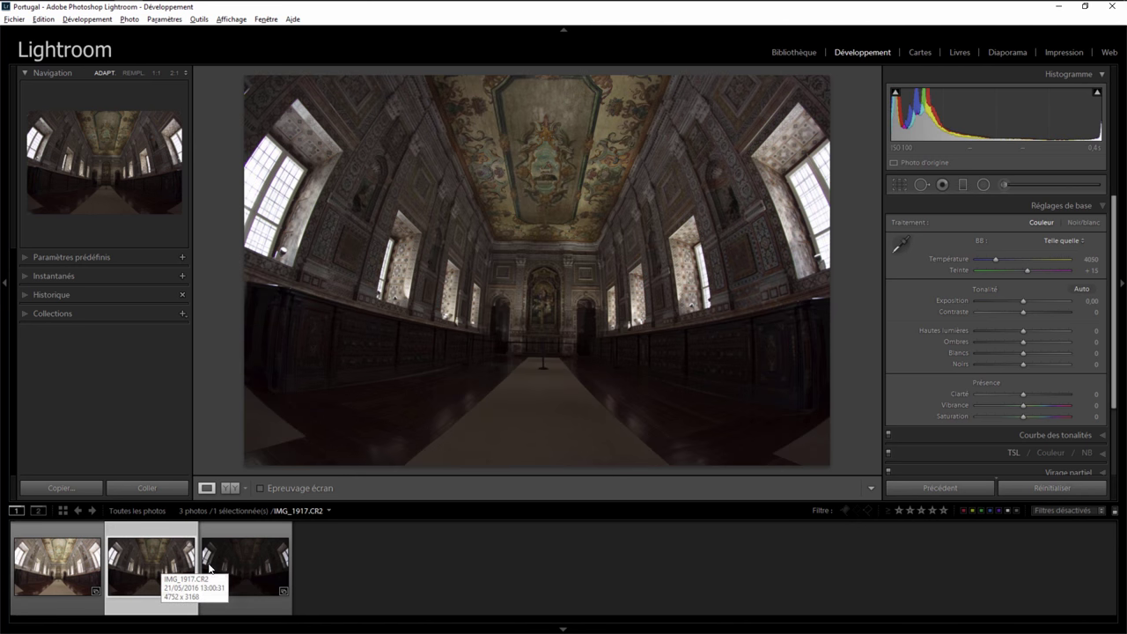
pyautogui.click(61, 563)
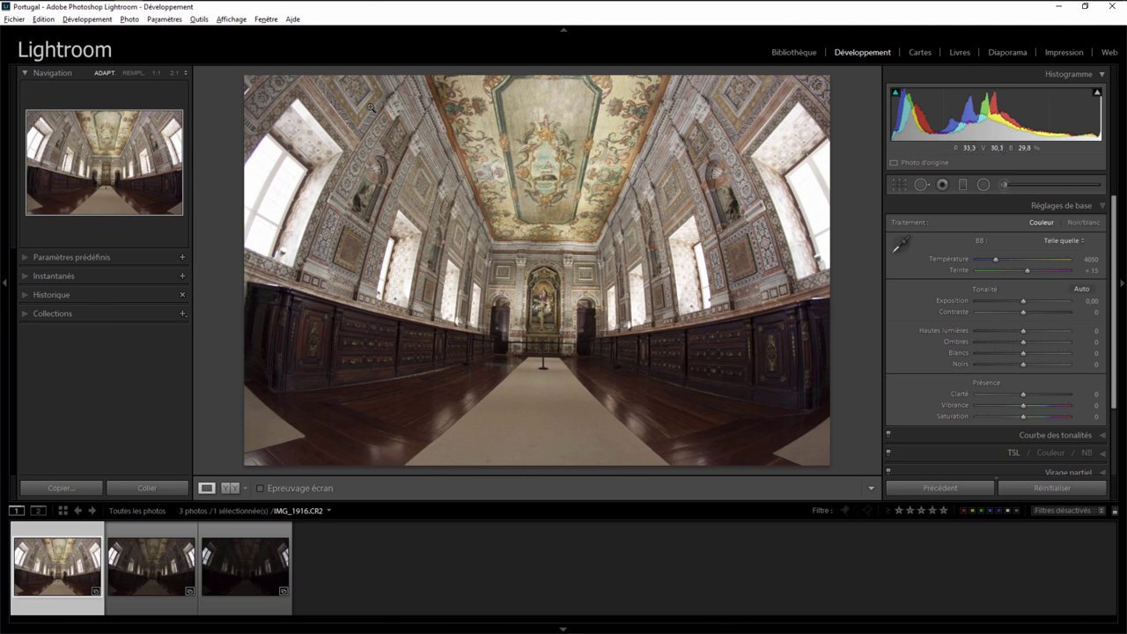
# Step: Inspect the ceiling detail and the stanchion before the altar at full size
pyautogui.click(372, 199)
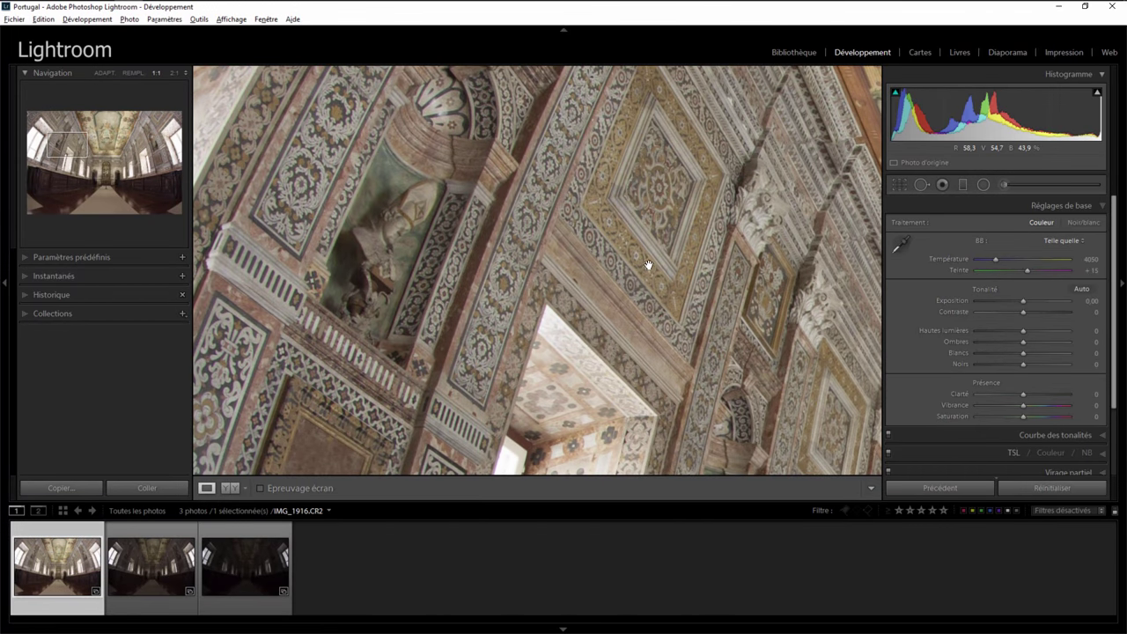
pyautogui.click(648, 264)
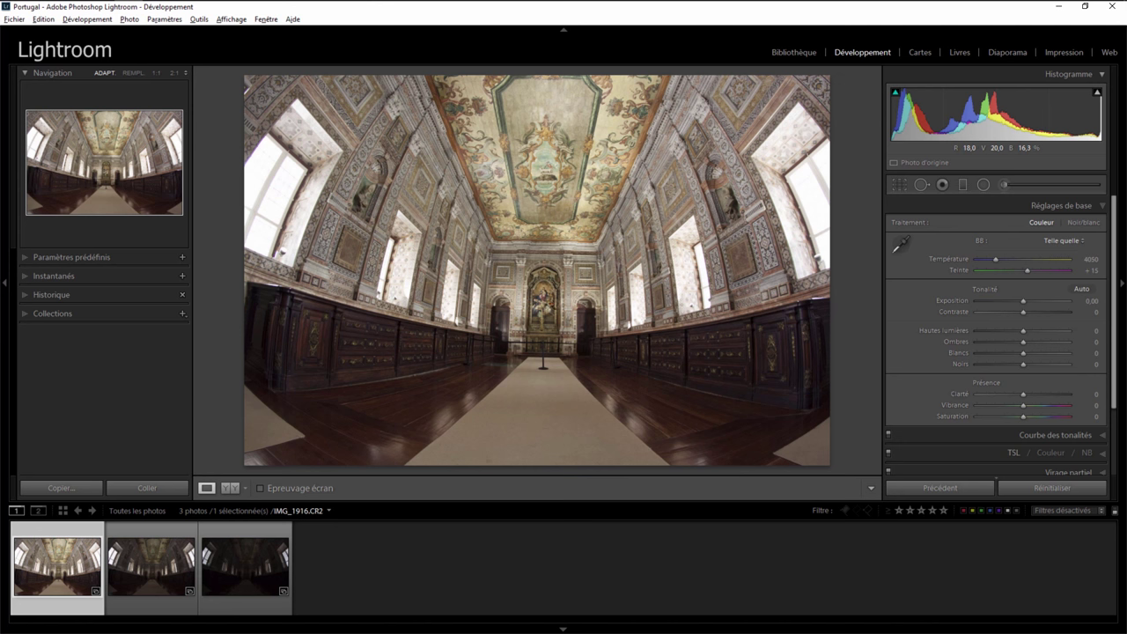
pyautogui.click(555, 368)
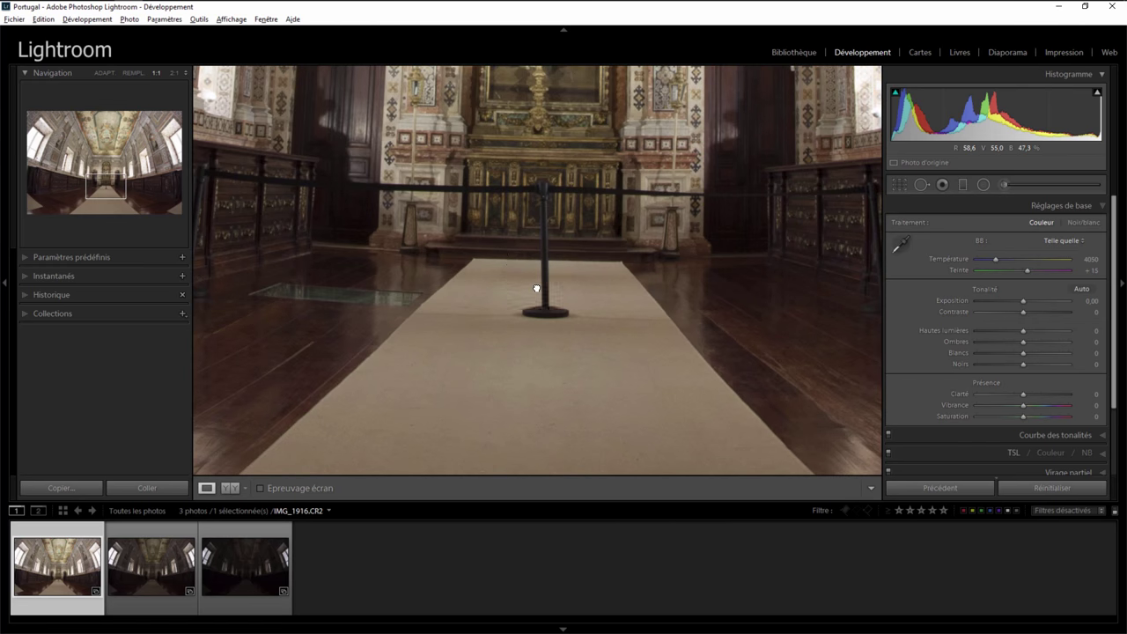
pyautogui.click(536, 289)
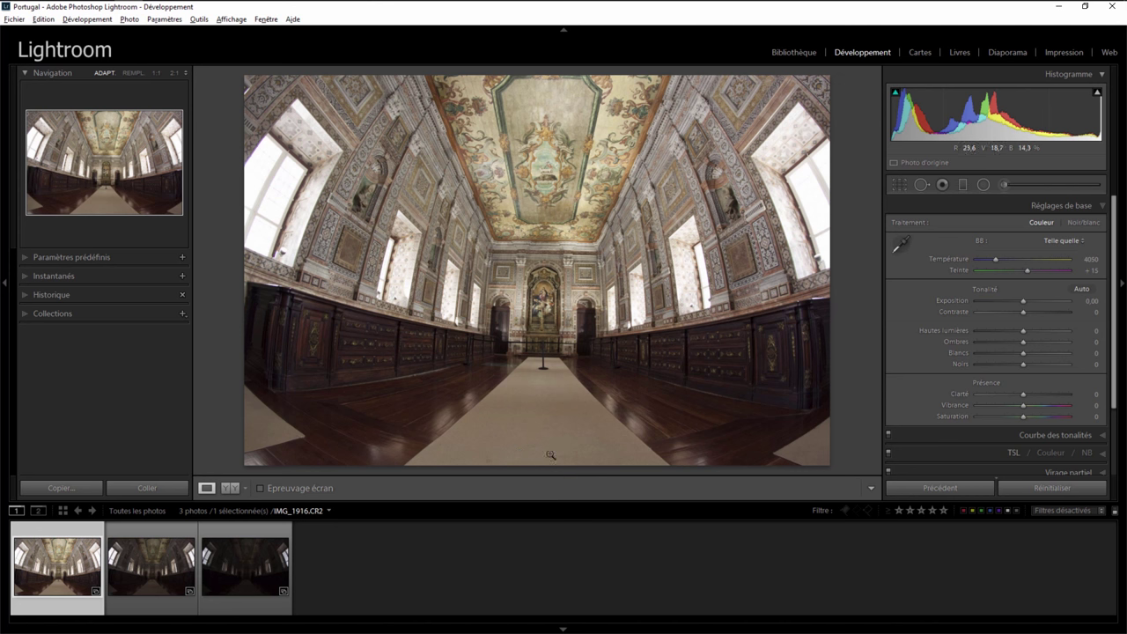
# Step: Step through the exposures again and check the clipped window highlights
pyautogui.click(150, 548)
pyautogui.click(248, 568)
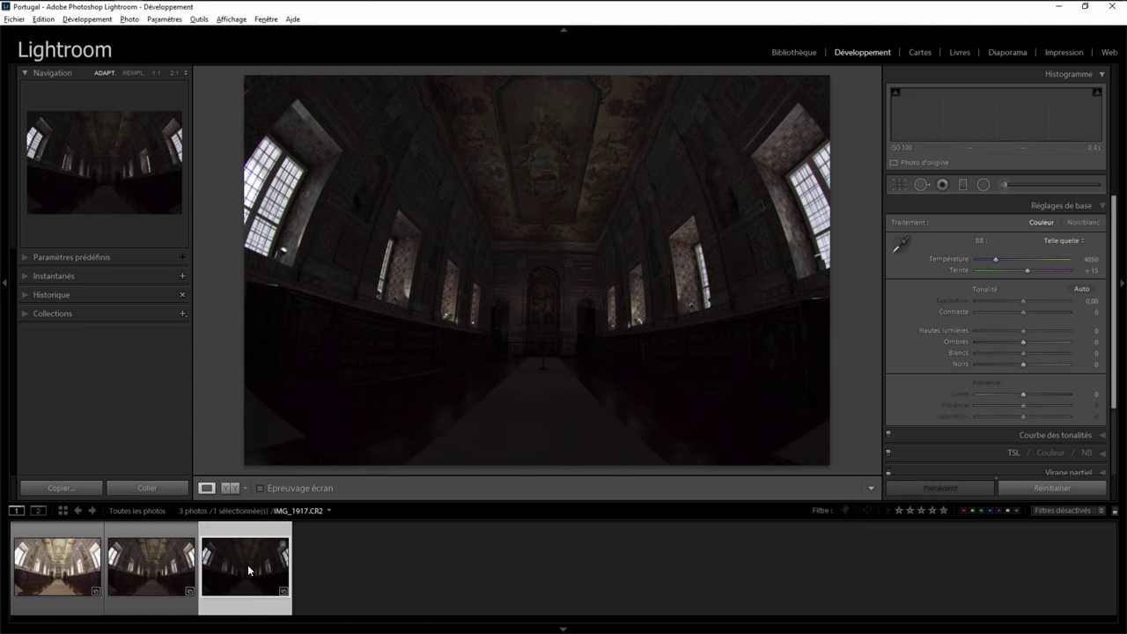
pyautogui.click(157, 566)
pyautogui.click(55, 566)
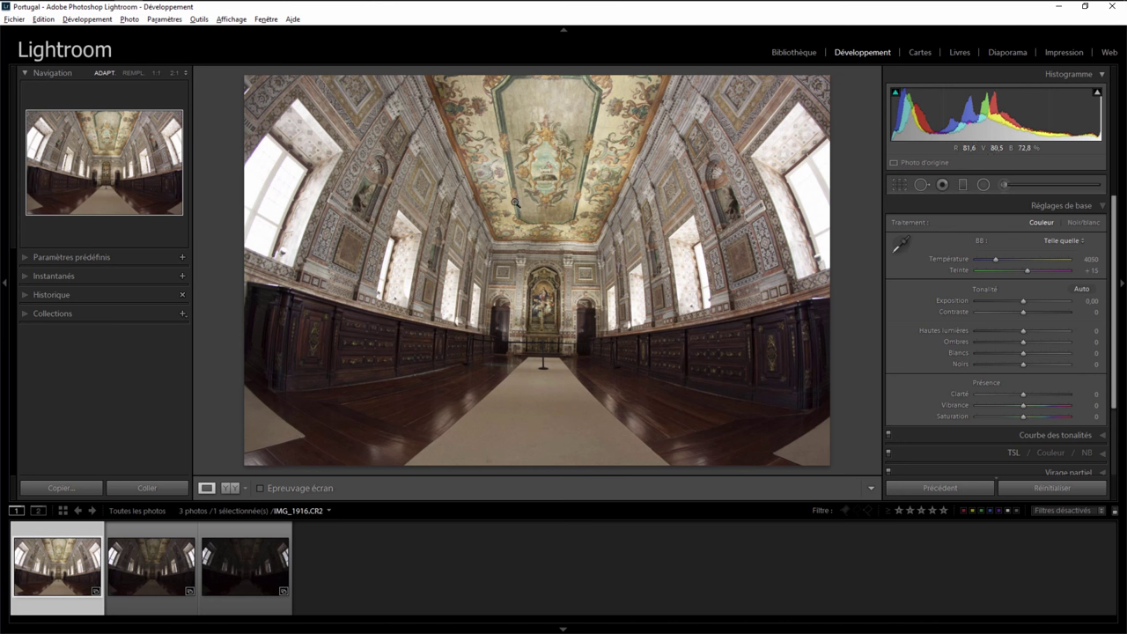
pyautogui.click(1096, 93)
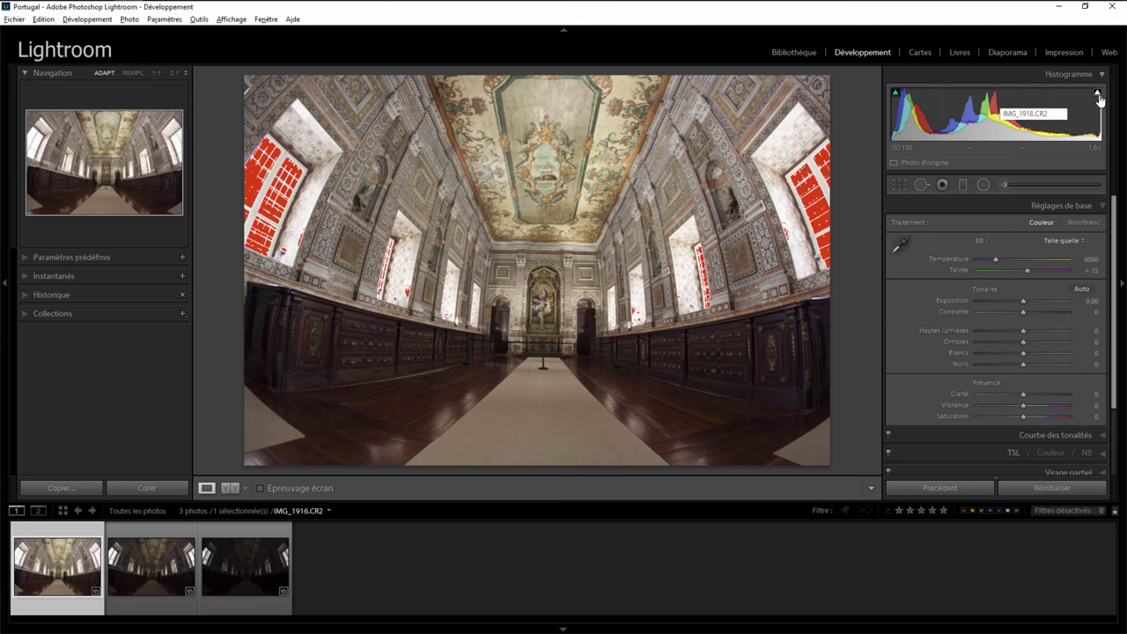
pyautogui.click(1097, 93)
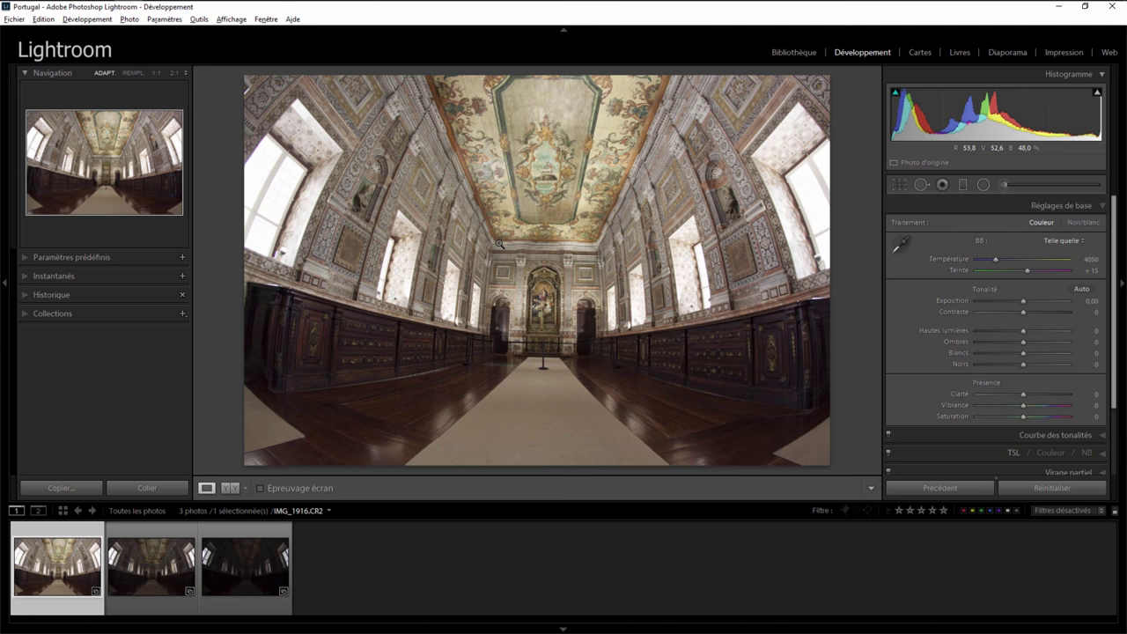
# Step: Preview an HDR merge of all three exposures with automatic alignment turned off
pyautogui.hotkey('ctrl', 'a')
pyautogui.rightClick(249, 535)
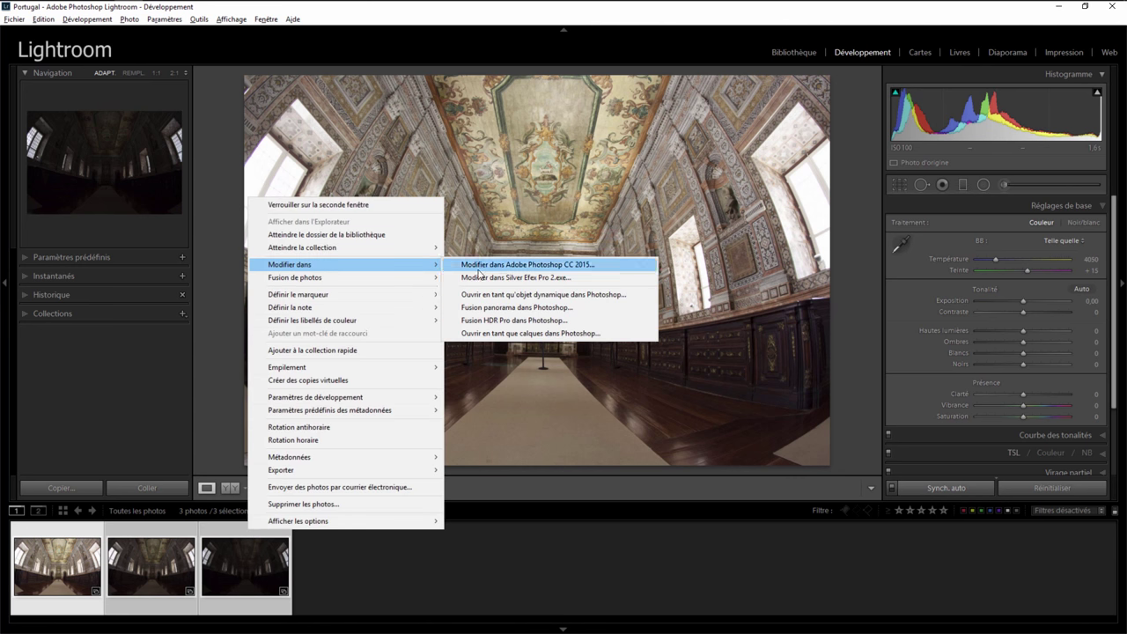
pyautogui.moveTo(295, 277)
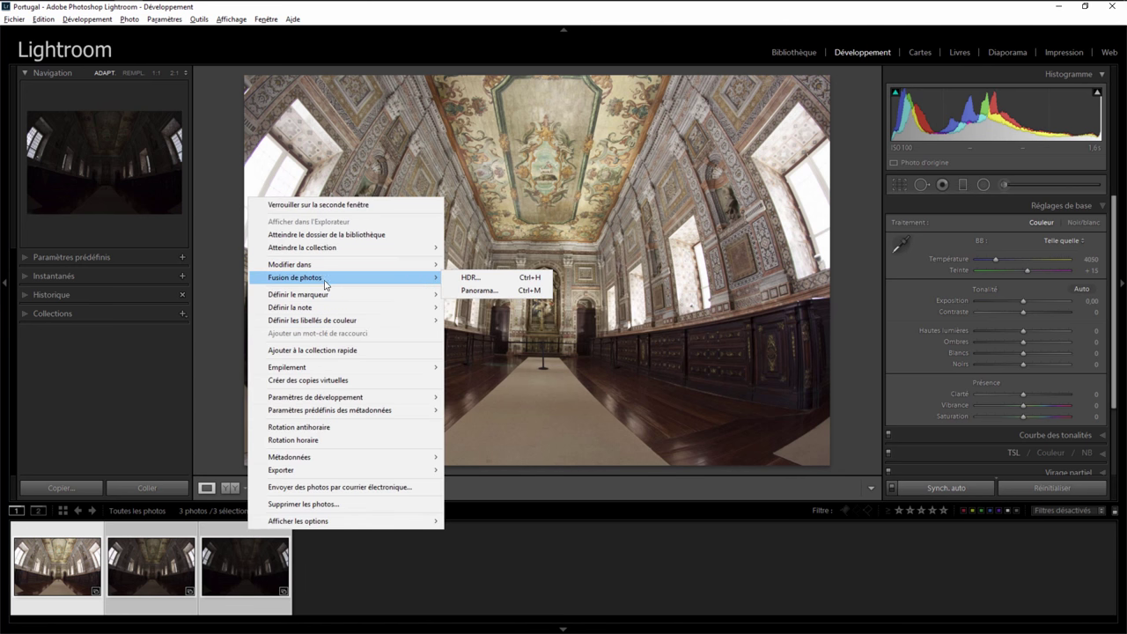
pyautogui.click(478, 276)
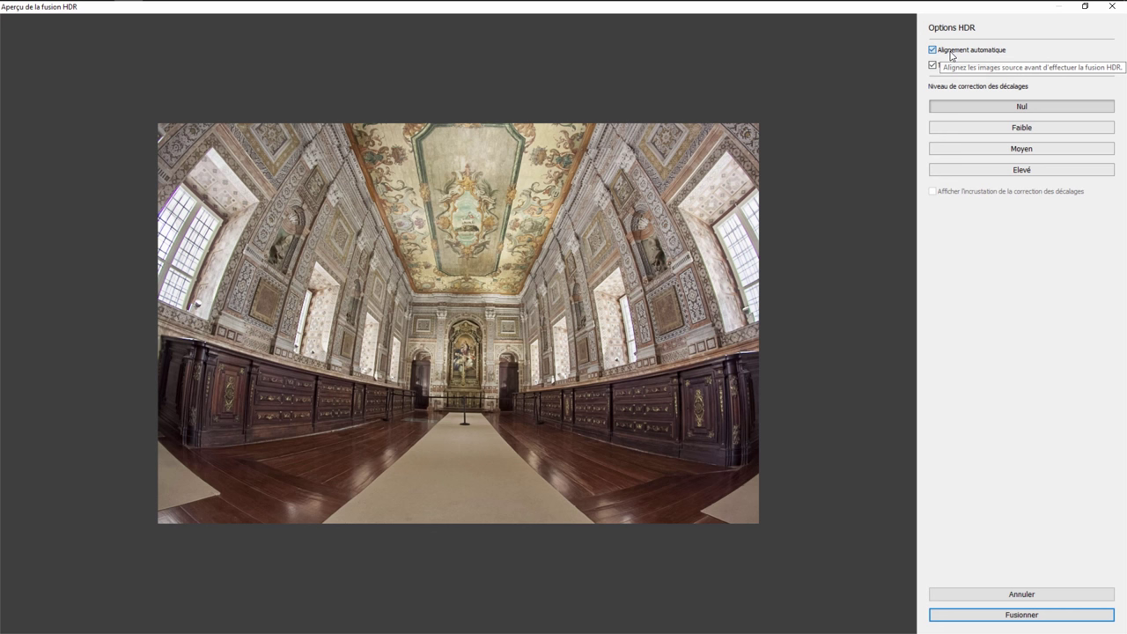
pyautogui.click(950, 54)
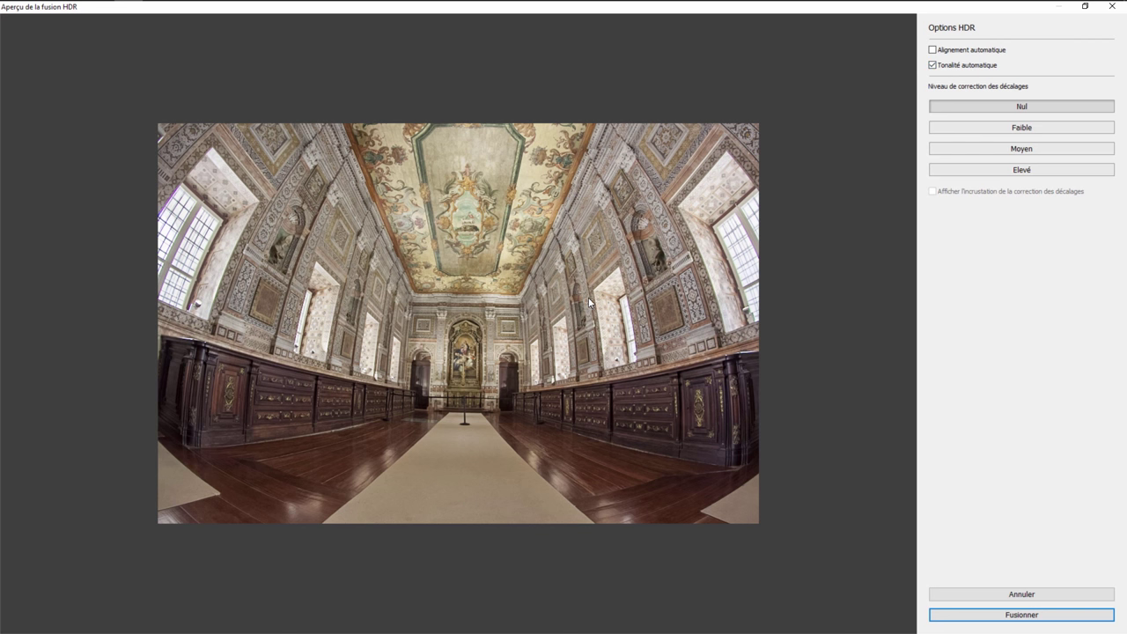
pyautogui.click(933, 65)
# Step: Merge into IMG_1916-HDR.dng and view it at full size on the altar
pyautogui.click(1021, 614)
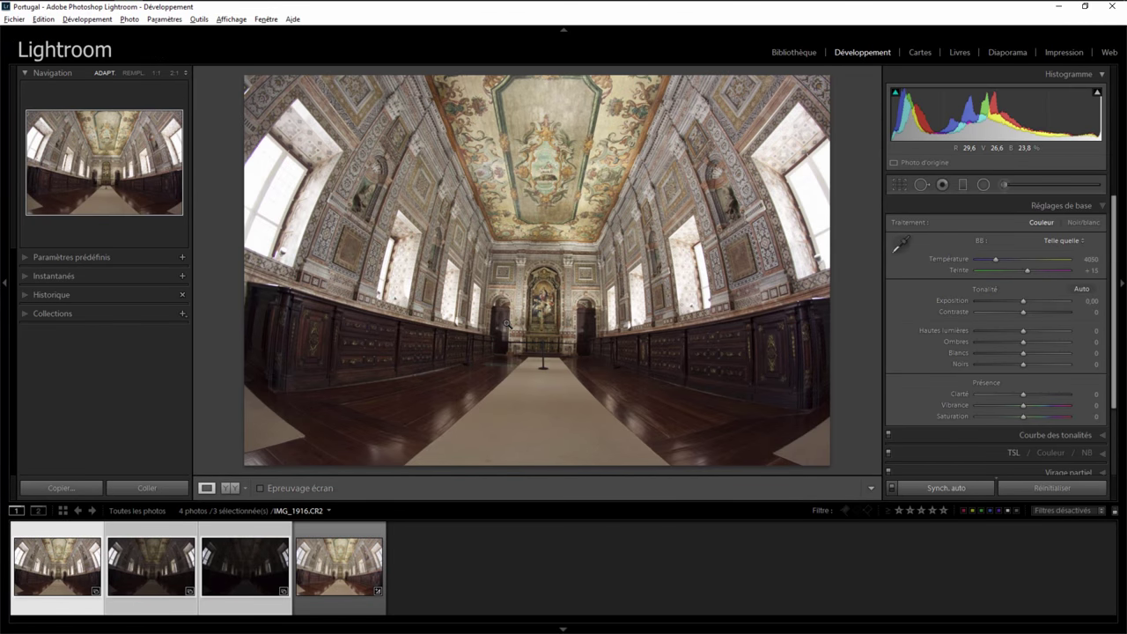
pyautogui.click(345, 572)
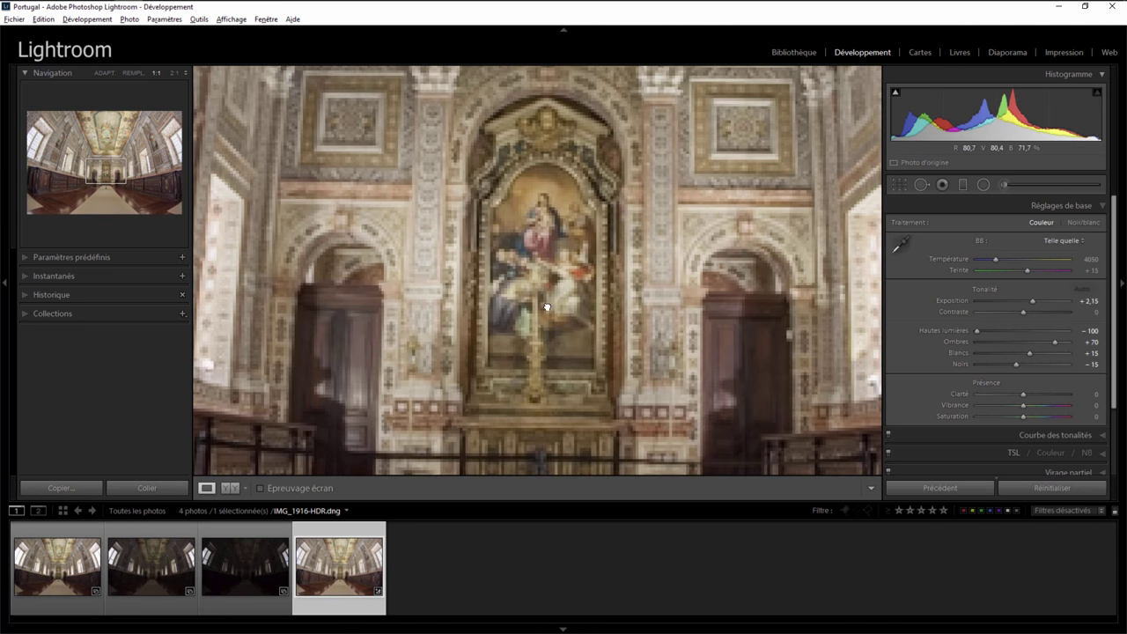
pyautogui.click(549, 314)
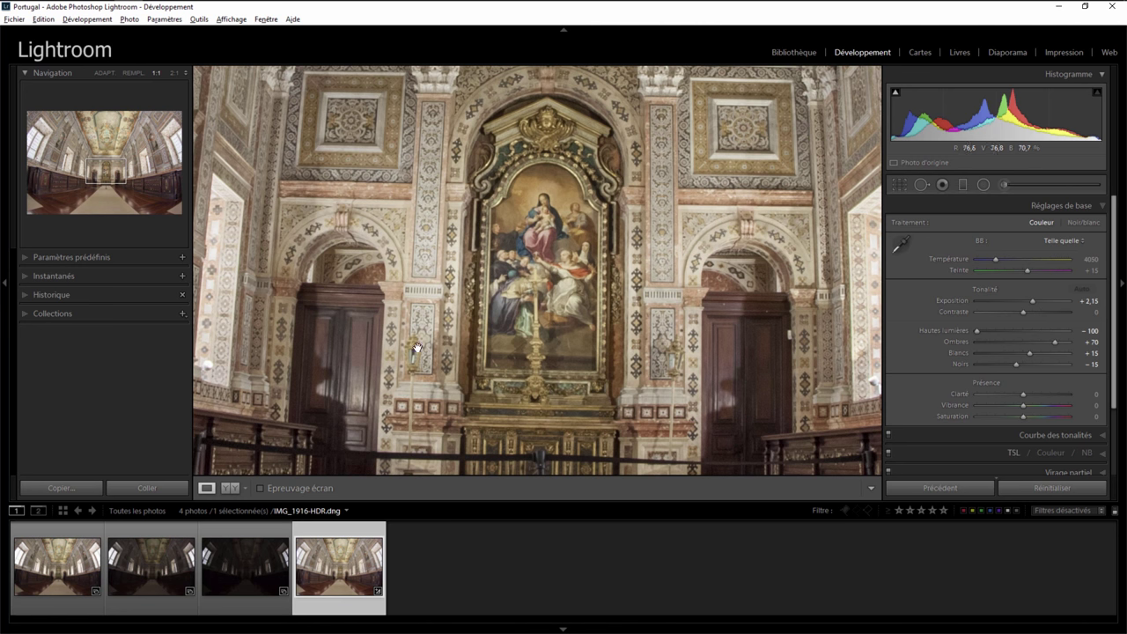
# Step: Pan across the left wall, windows and statue niche, then check the right-hand window
pyautogui.moveTo(417, 347); pyautogui.dragTo(672, 266)
pyautogui.moveTo(435, 231); pyautogui.dragTo(661, 355)
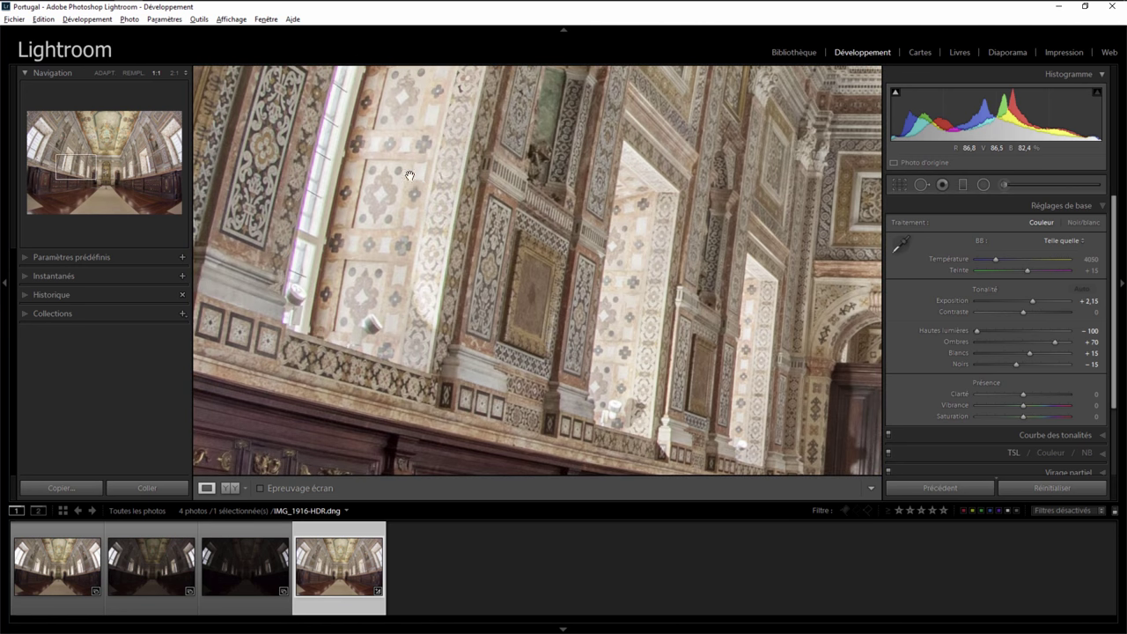
pyautogui.moveTo(406, 174); pyautogui.dragTo(543, 318)
pyautogui.moveTo(591, 213)
pyautogui.mouseDown()
pyautogui.moveTo(407, 195)
pyautogui.moveTo(572, 243)
pyautogui.mouseUp()
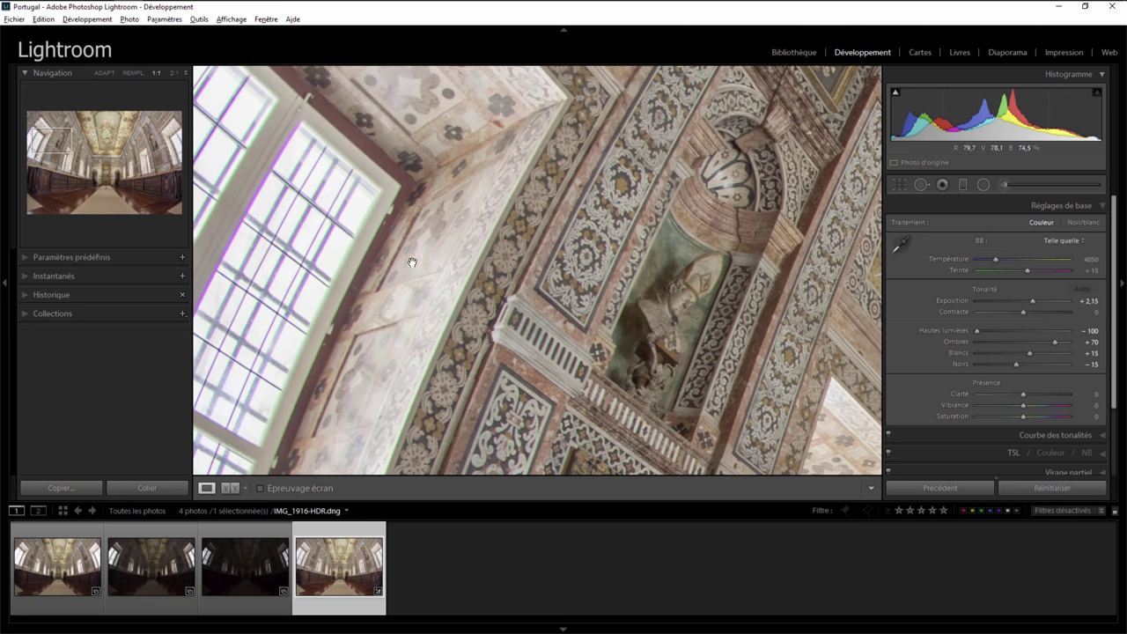
pyautogui.click(420, 260)
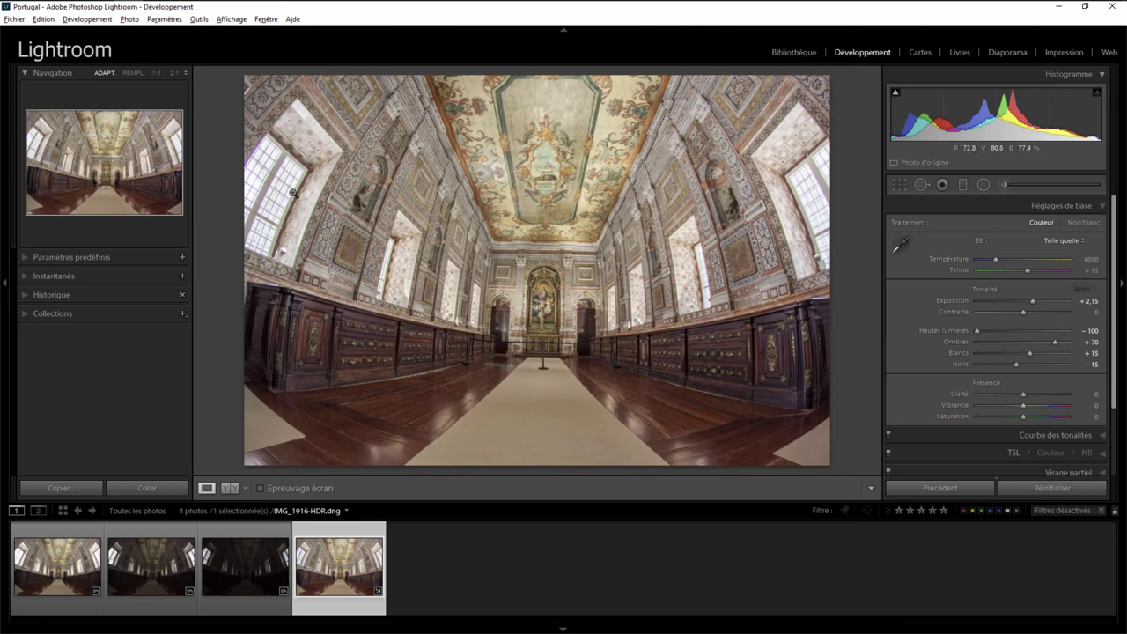
pyautogui.click(825, 208)
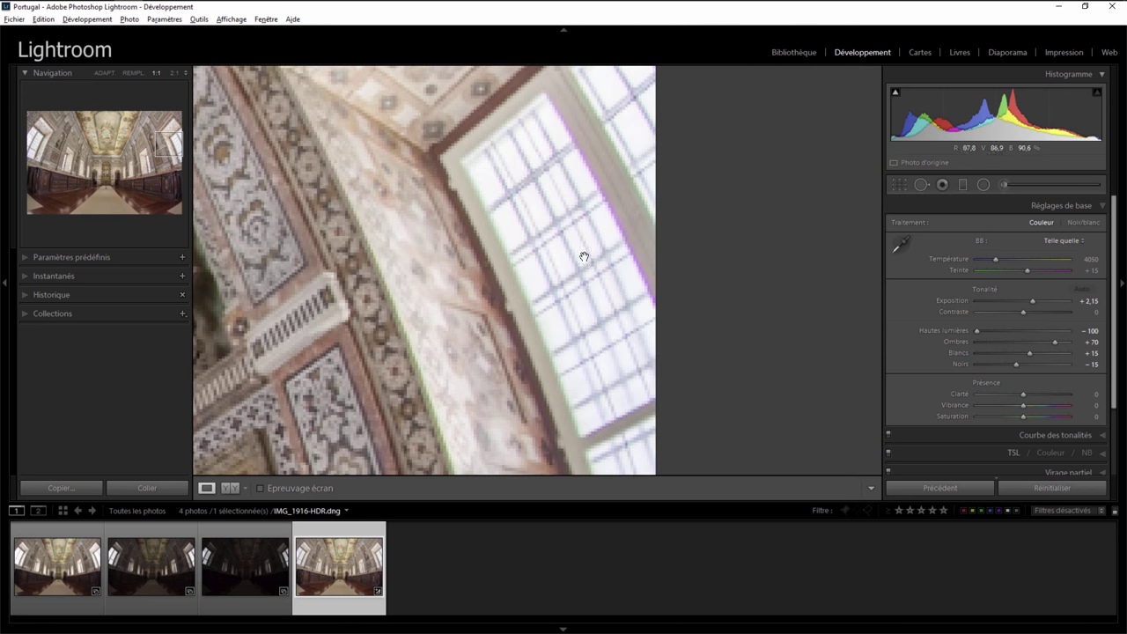
pyautogui.moveTo(584, 255); pyautogui.dragTo(553, 131)
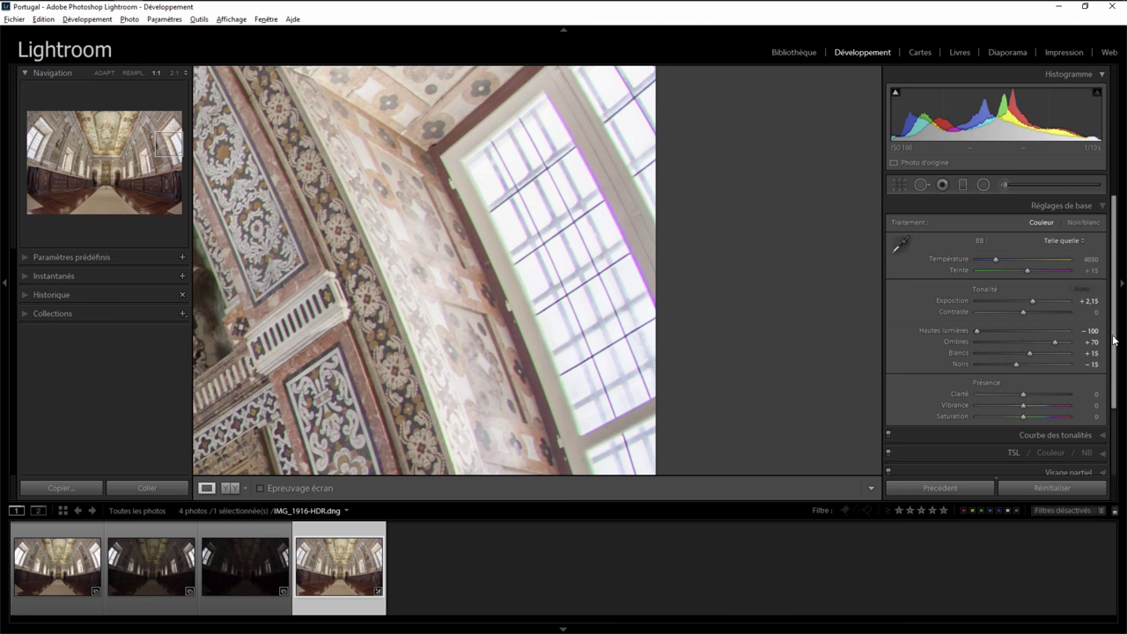
pyautogui.click(350, 293)
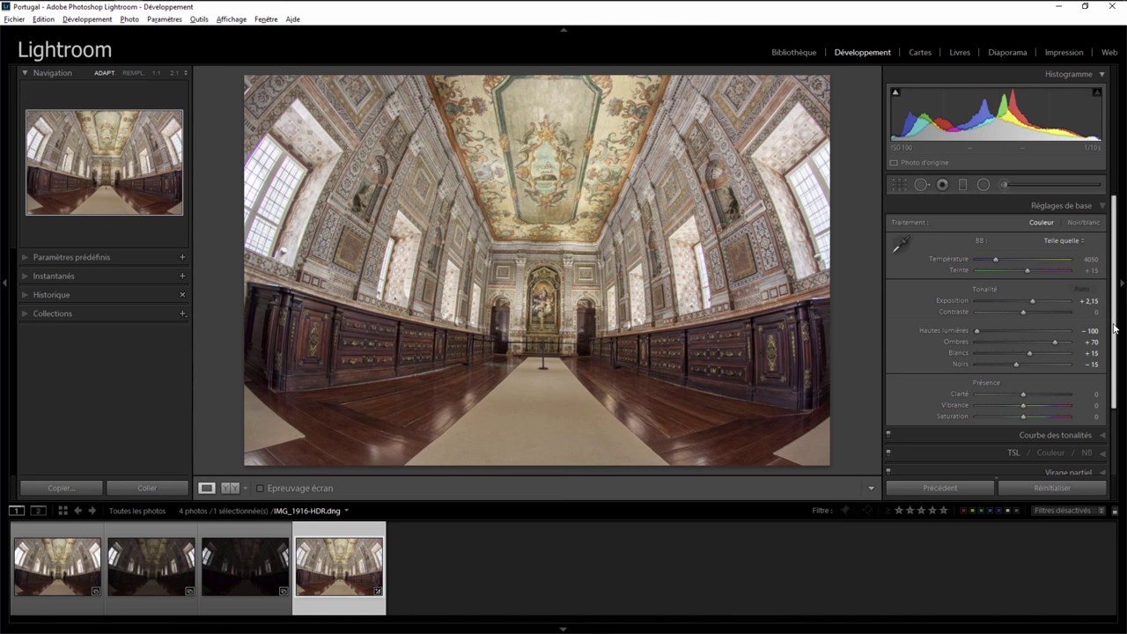
# Step: Enable chromatic aberration removal in Lens Corrections, checking the top-right window's fringes
pyautogui.scroll(-2, 1111, 379)
pyautogui.scroll(-1, 1111, 396)
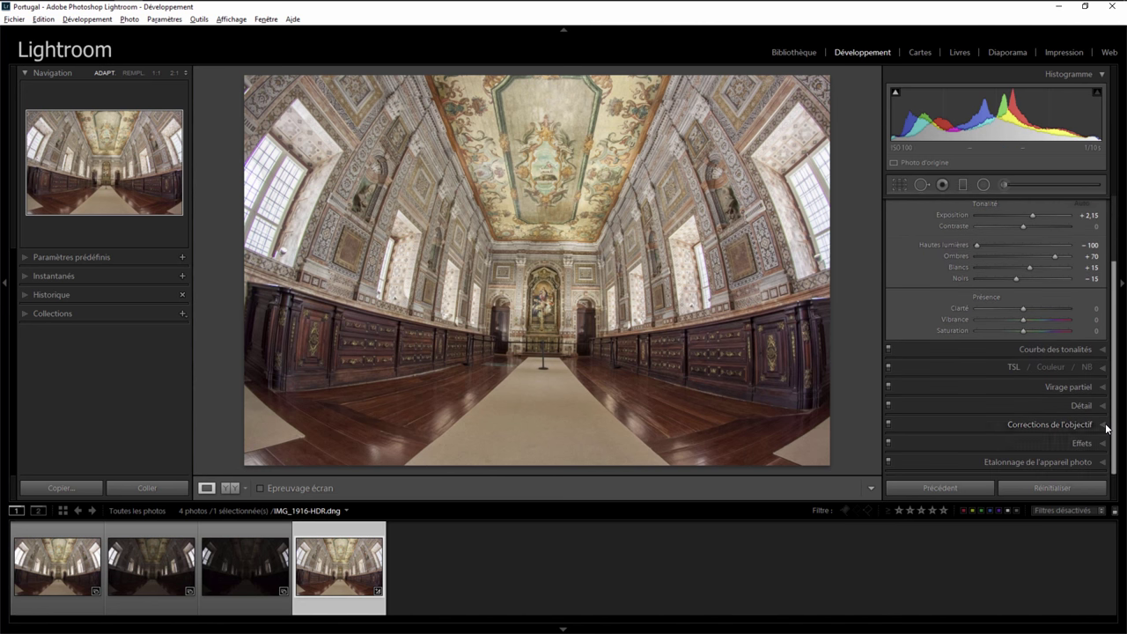
pyautogui.click(1104, 424)
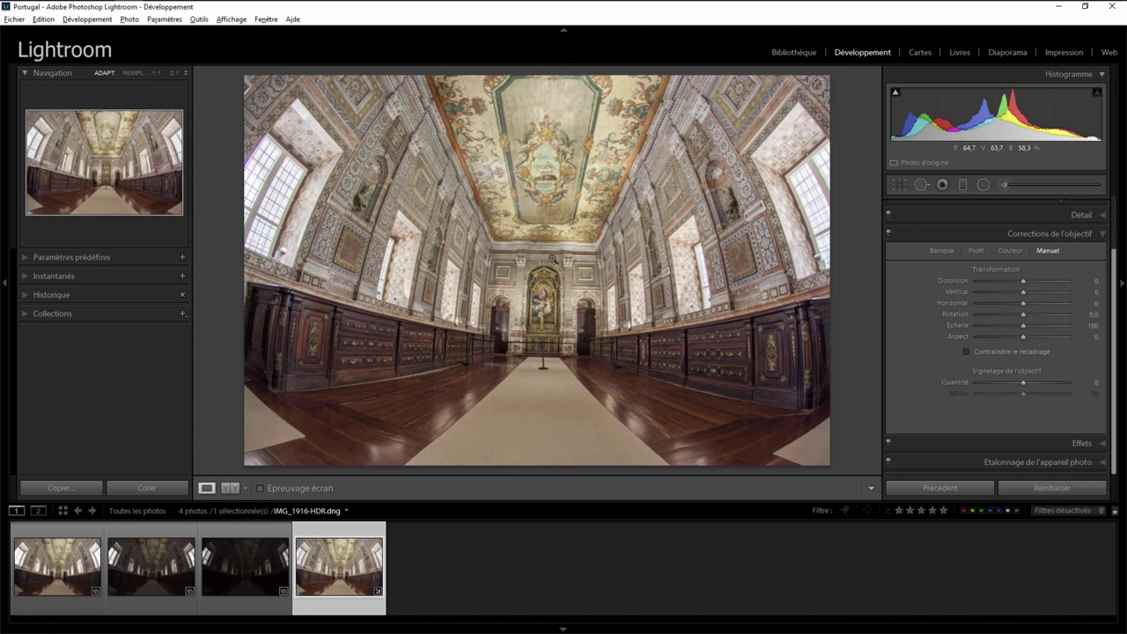
pyautogui.click(1008, 250)
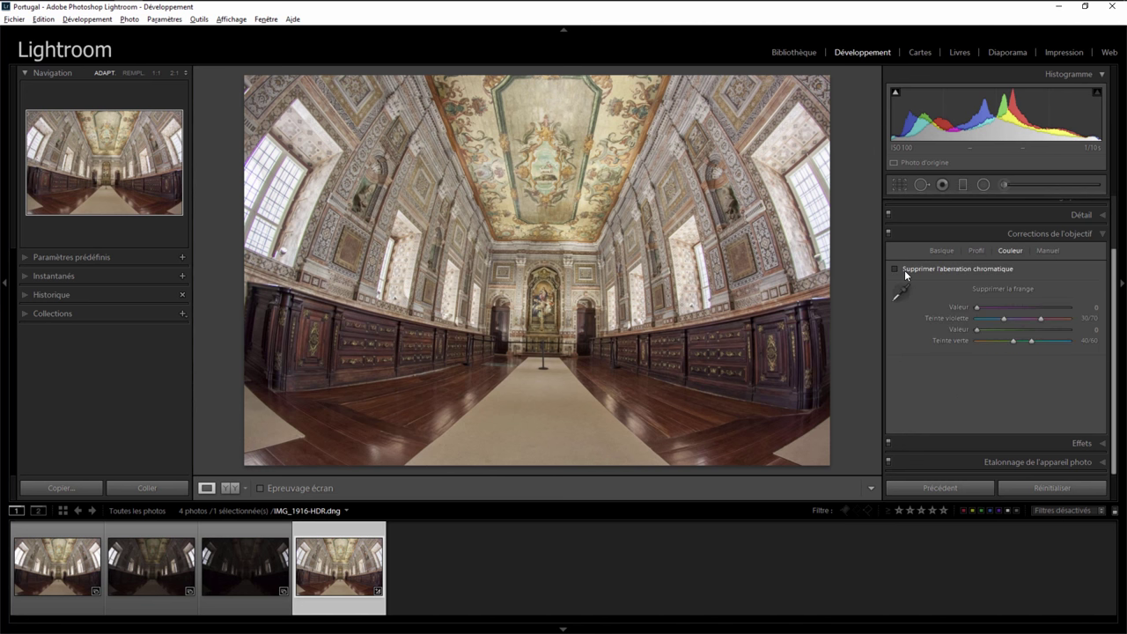
pyautogui.click(823, 222)
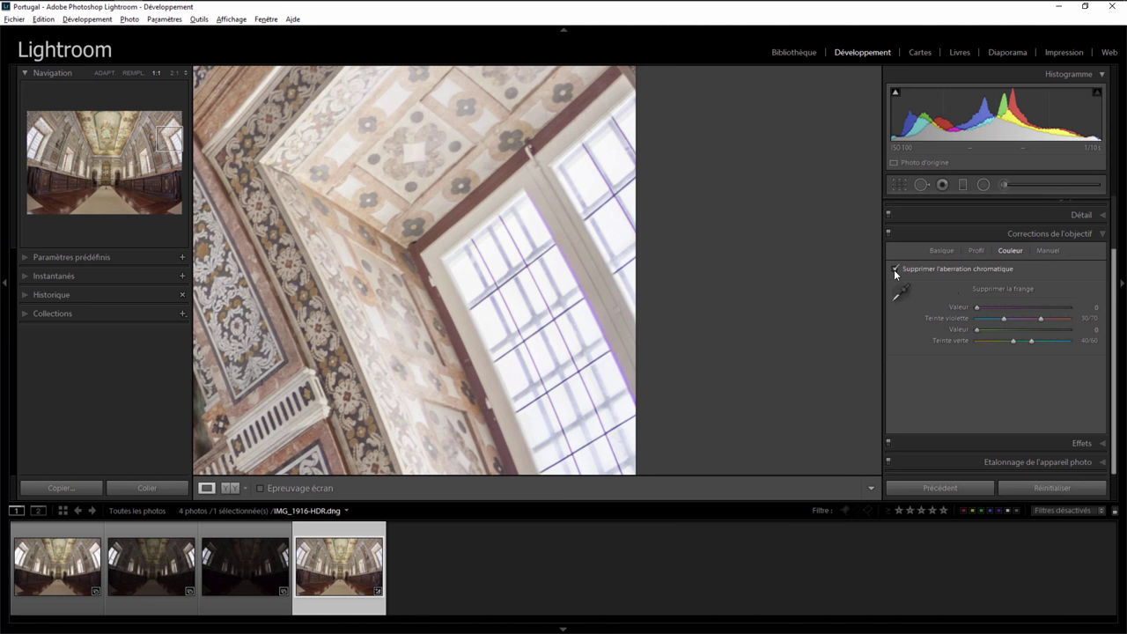
pyautogui.click(895, 268)
pyautogui.click(894, 268)
pyautogui.click(526, 309)
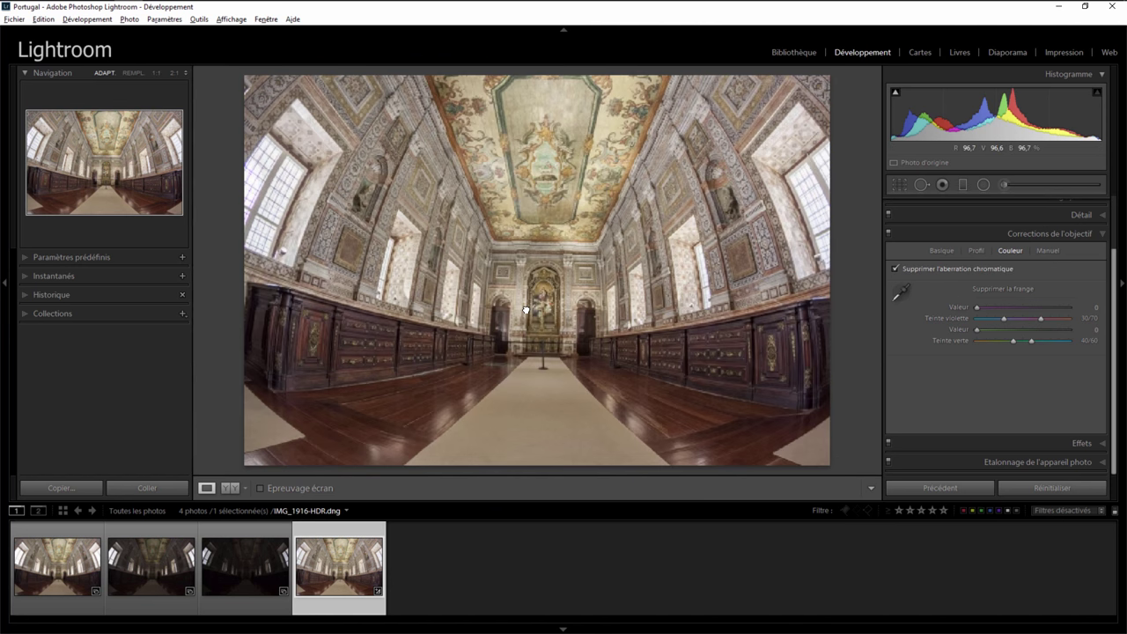
pyautogui.click(940, 250)
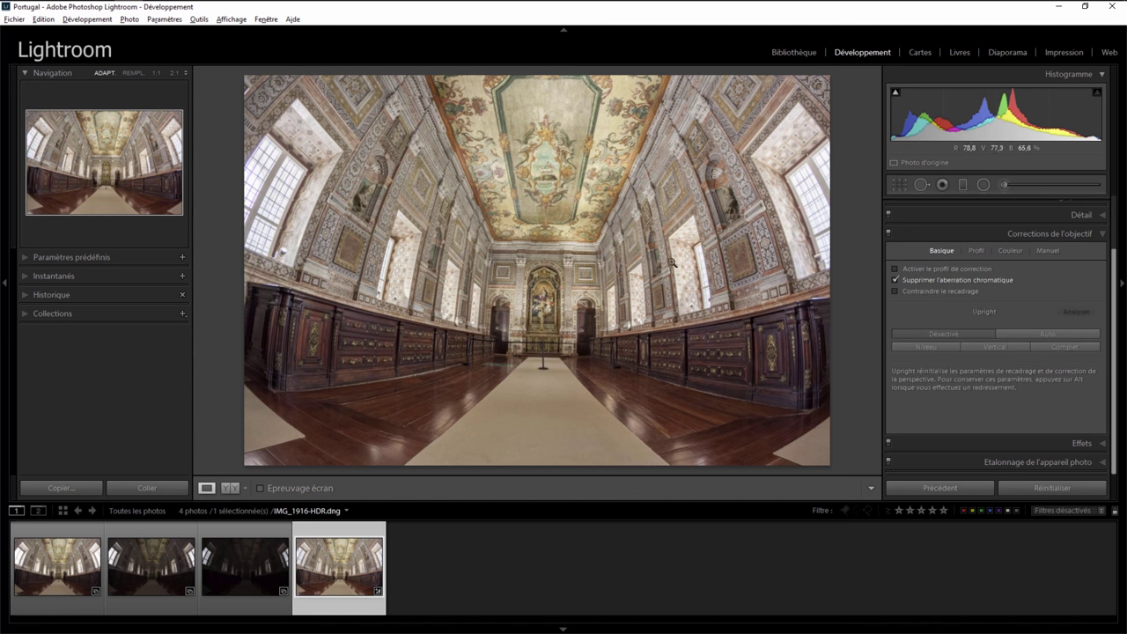
# Step: Rotate the photo to −1.5 and constrain the crop to hide the white edges
pyautogui.click(1048, 250)
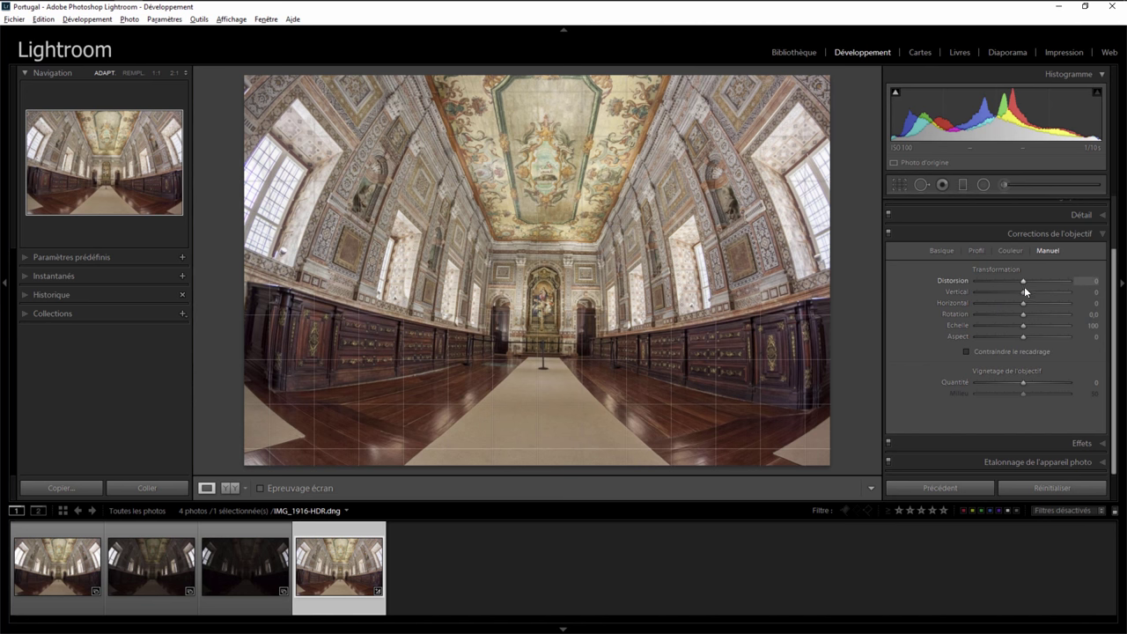
pyautogui.moveTo(1023, 315); pyautogui.dragTo(1017, 314)
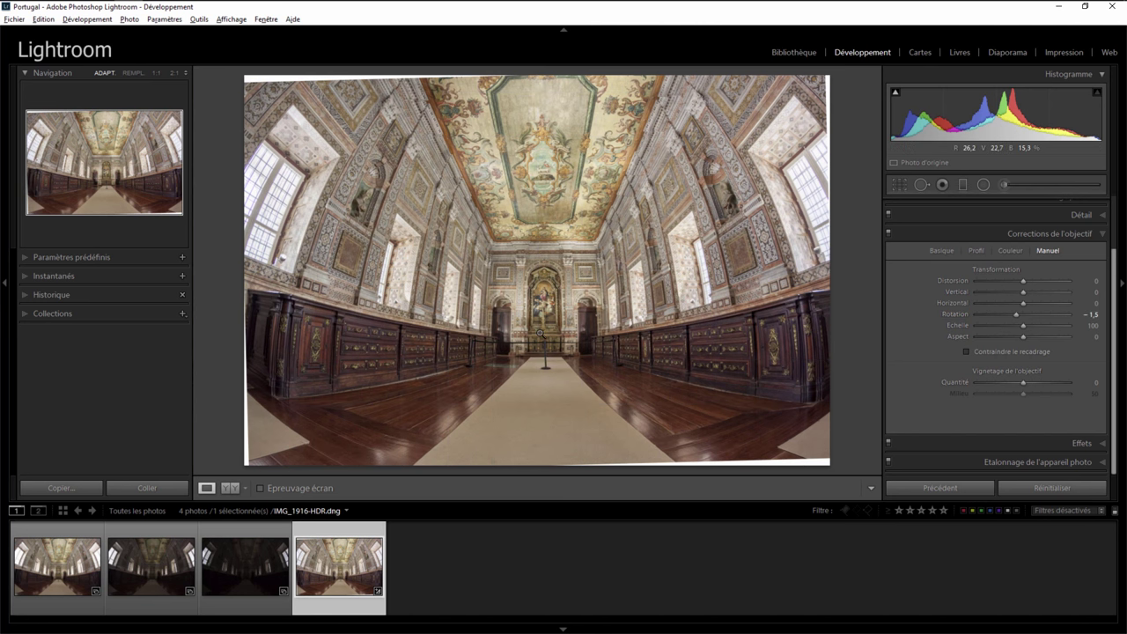
pyautogui.click(551, 365)
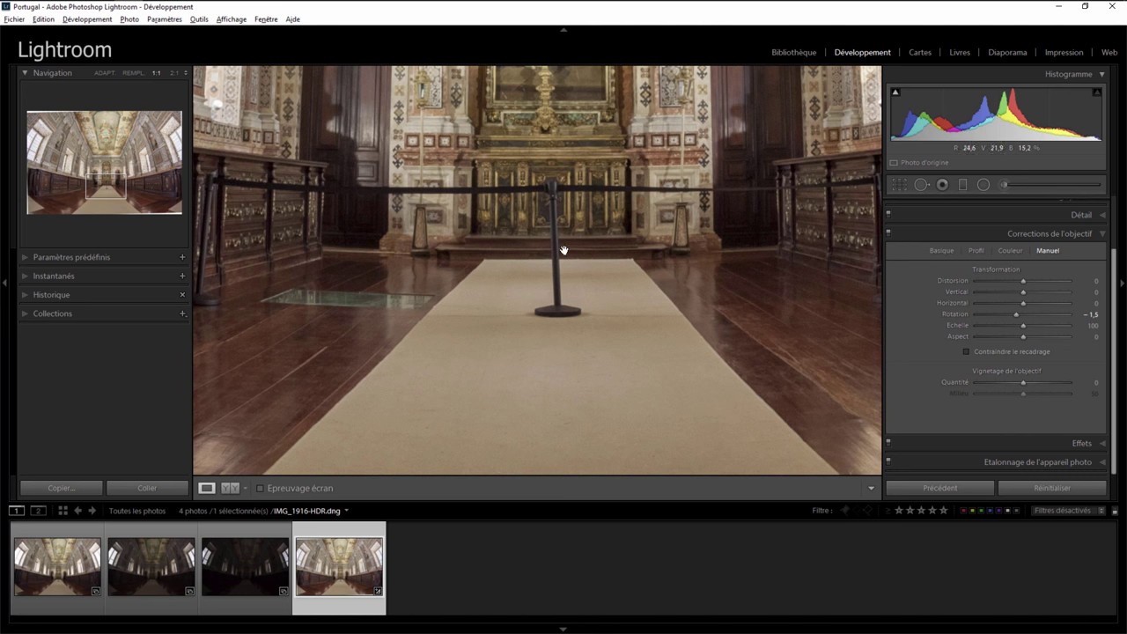
pyautogui.click(556, 225)
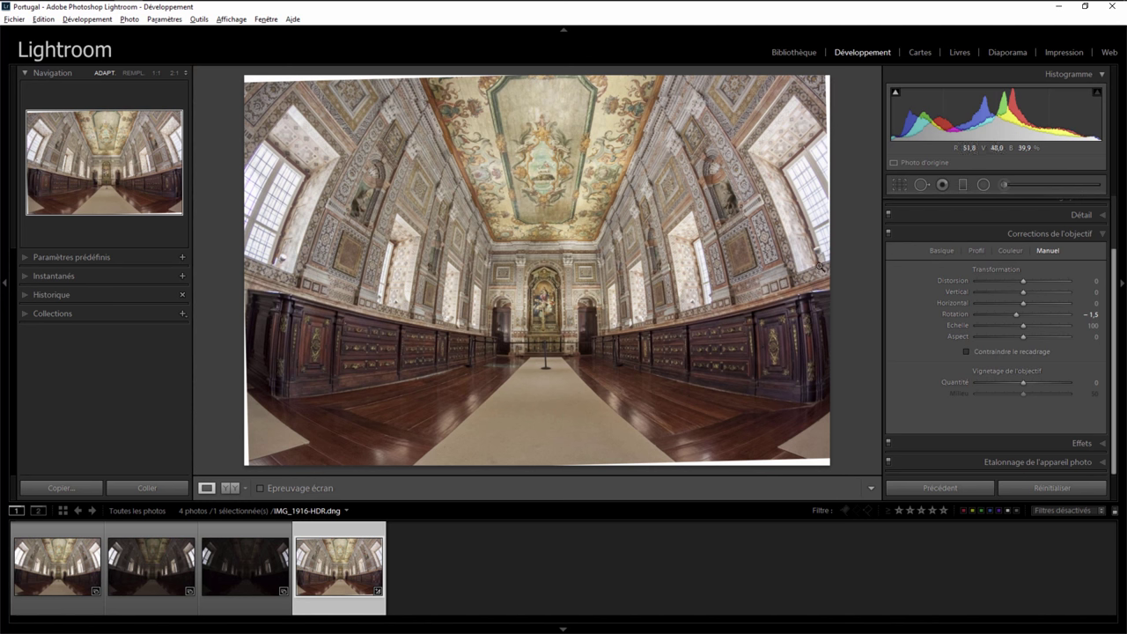
pyautogui.click(967, 351)
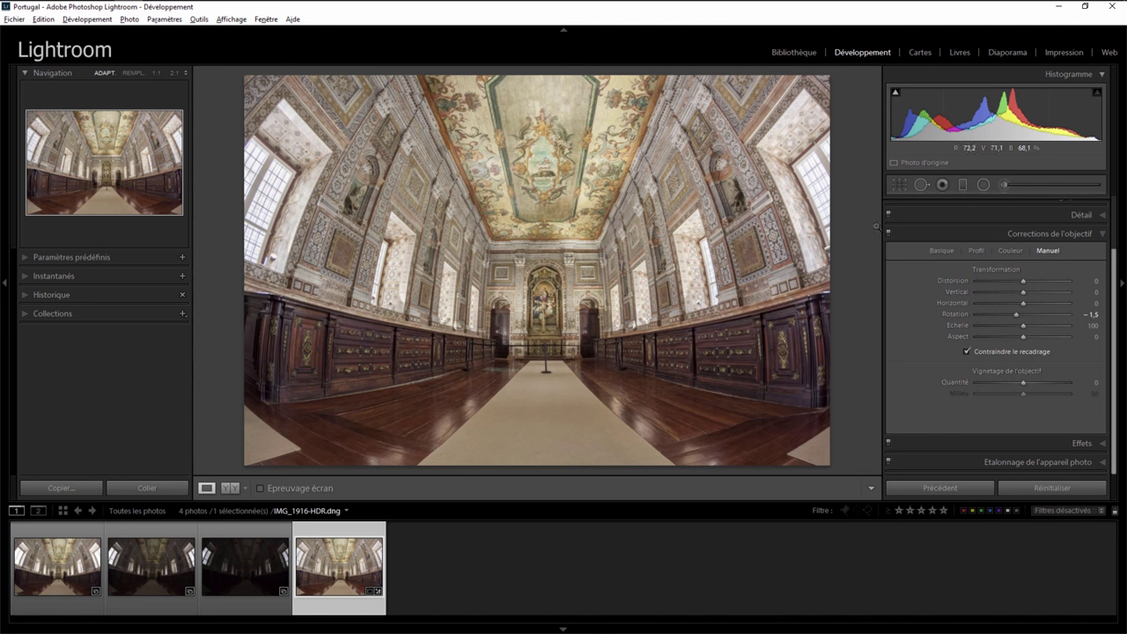
pyautogui.click(1021, 303)
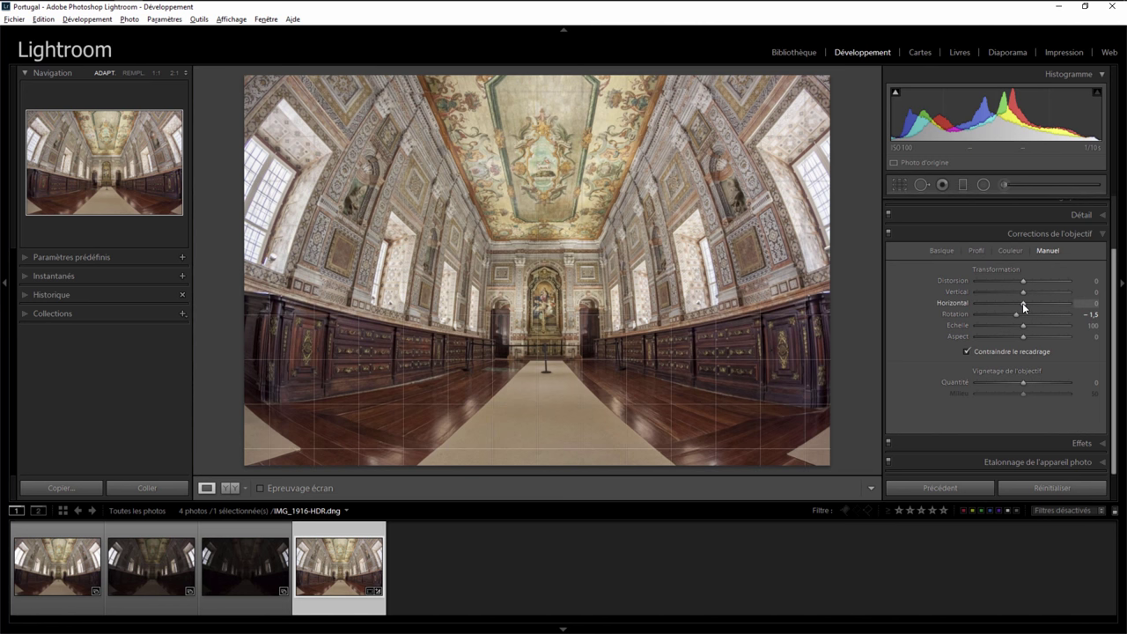
# Step: Set horizontal perspective to −6 and tighten the crop at the bottom-left corner
pyautogui.moveTo(1021, 302); pyautogui.dragTo(1019, 302)
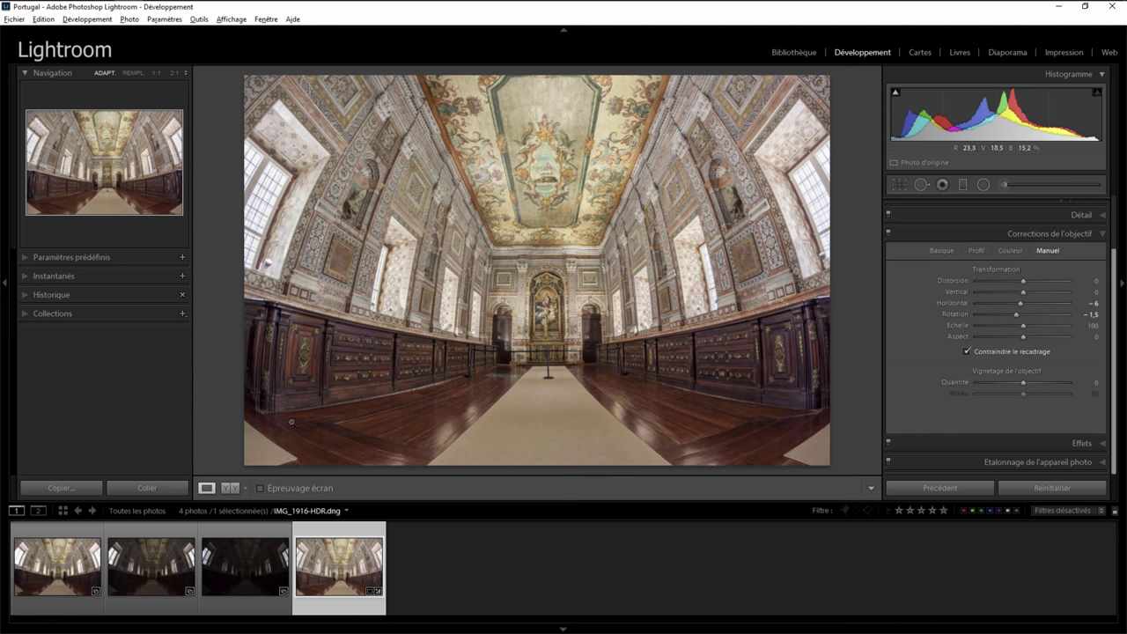
pyautogui.click(899, 184)
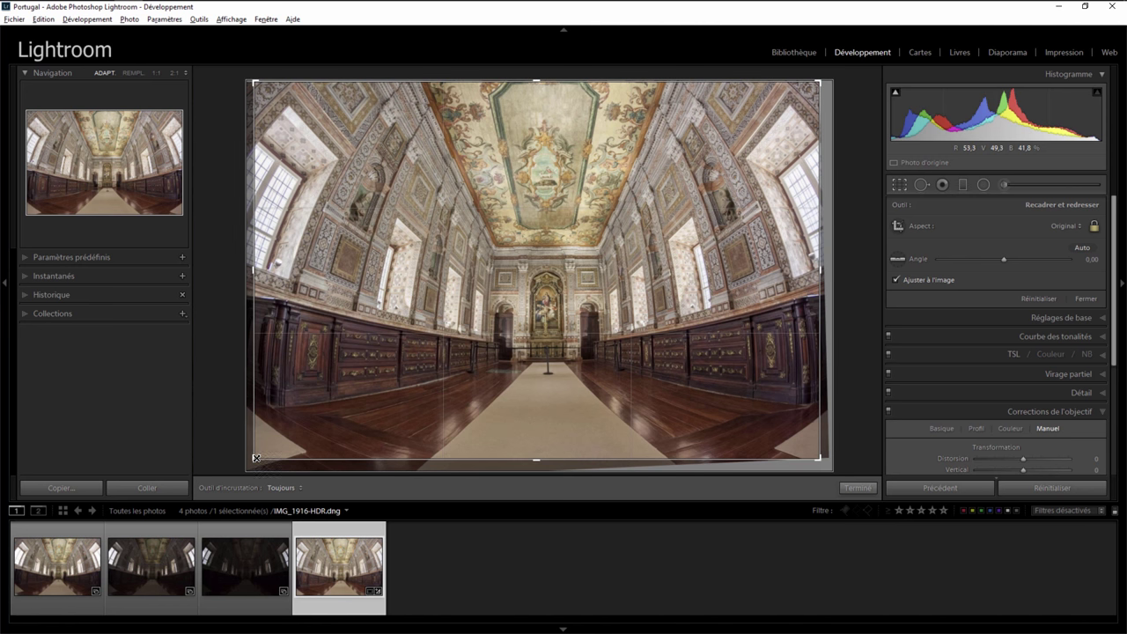
pyautogui.moveTo(256, 458); pyautogui.dragTo(257, 457)
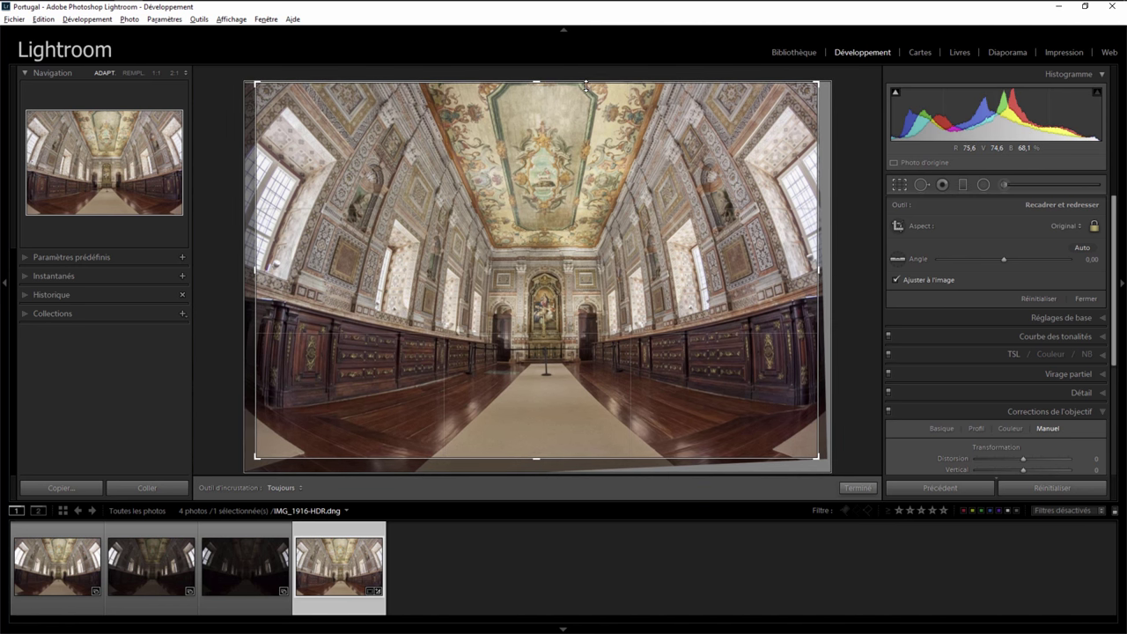
pyautogui.click(859, 486)
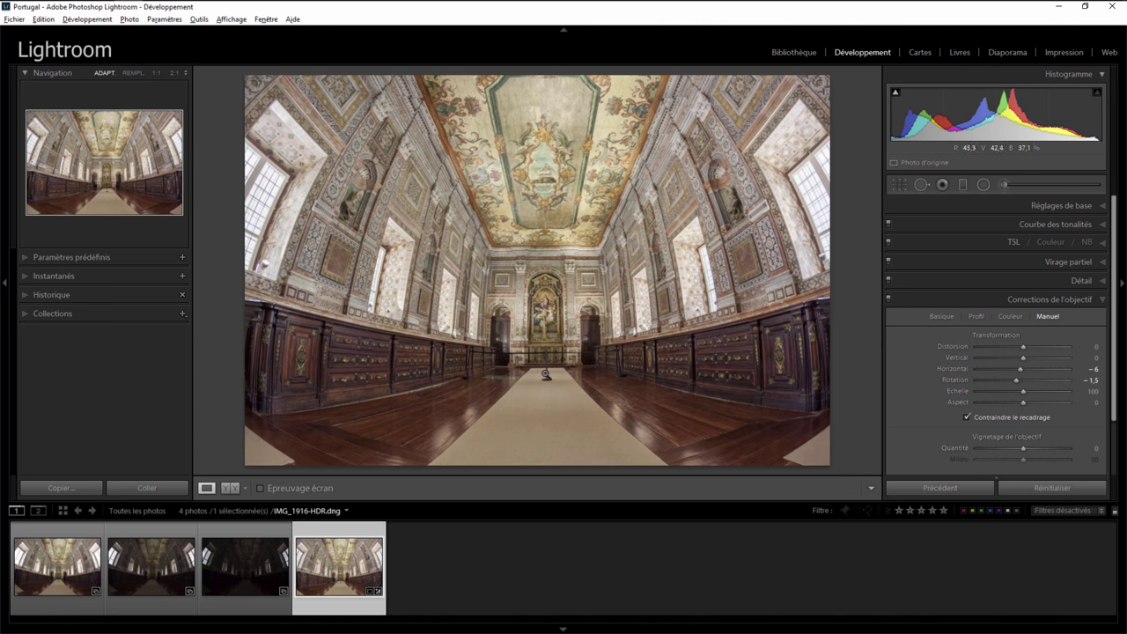
pyautogui.click(550, 361)
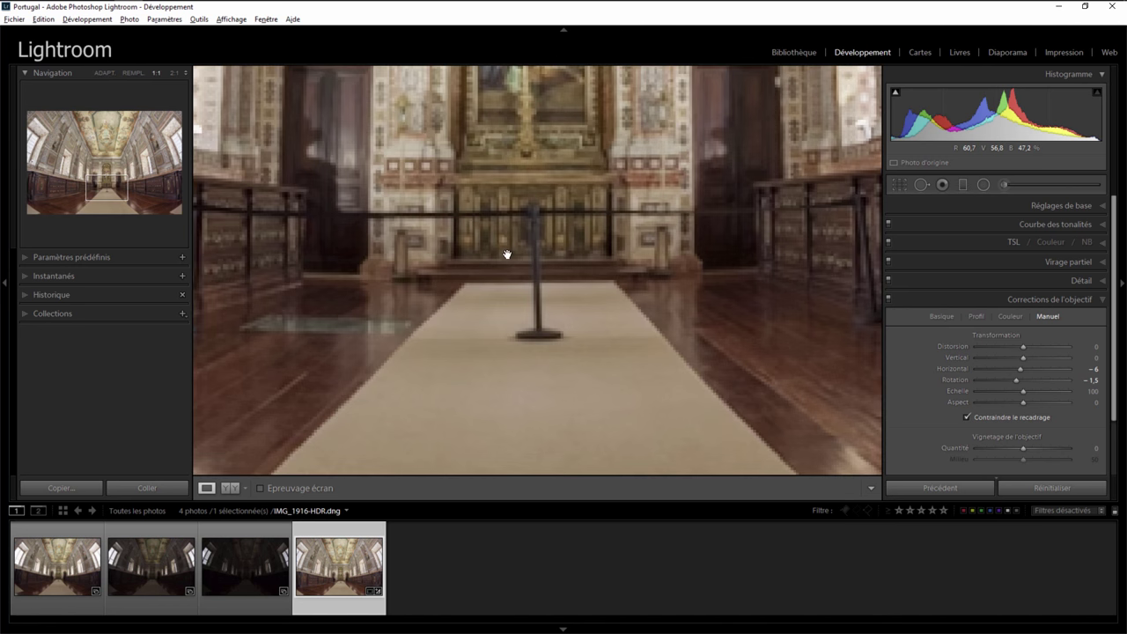
pyautogui.click(540, 277)
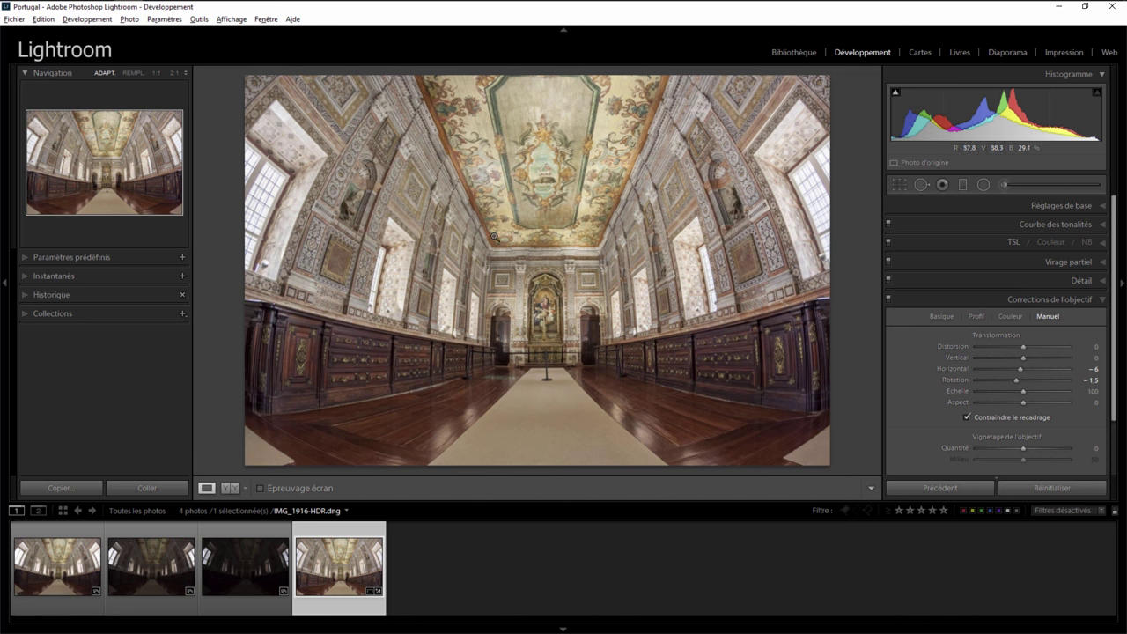
pyautogui.click(1003, 184)
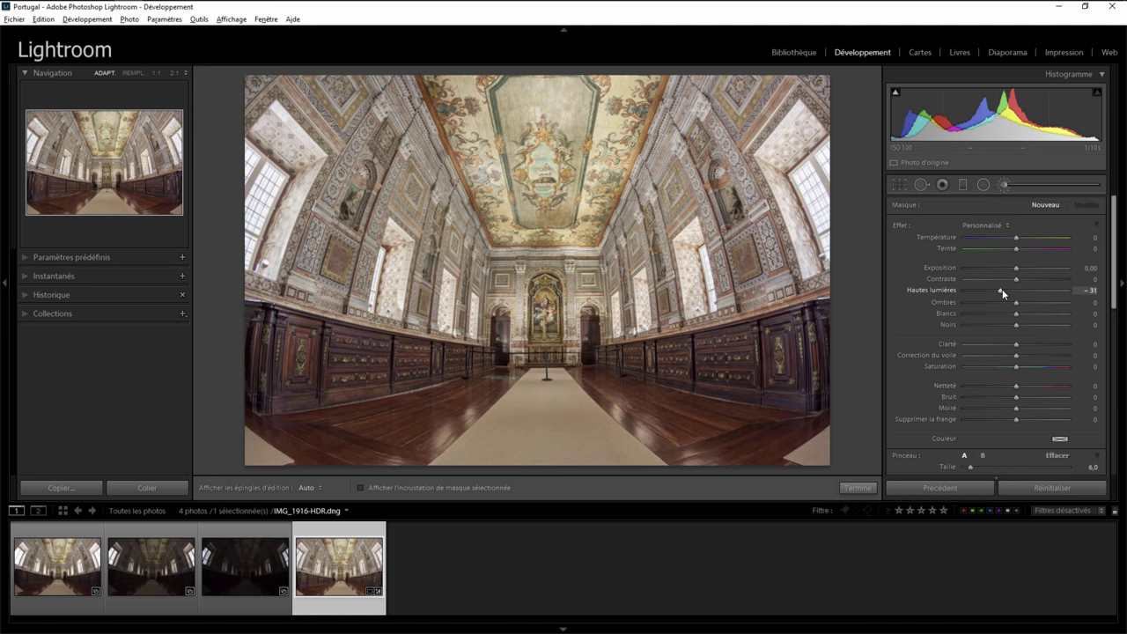
# Step: Brush a −65 highlights adjustment over the bright upper-right wall and close the brush
pyautogui.moveTo(1002, 289); pyautogui.dragTo(984, 293)
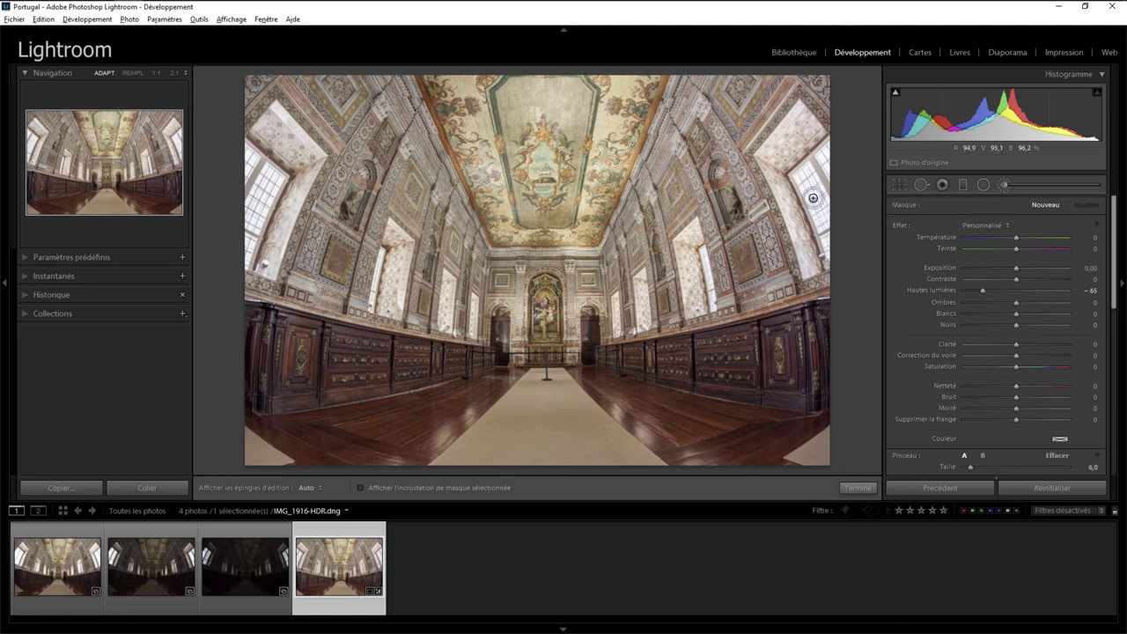
pyautogui.press('h')
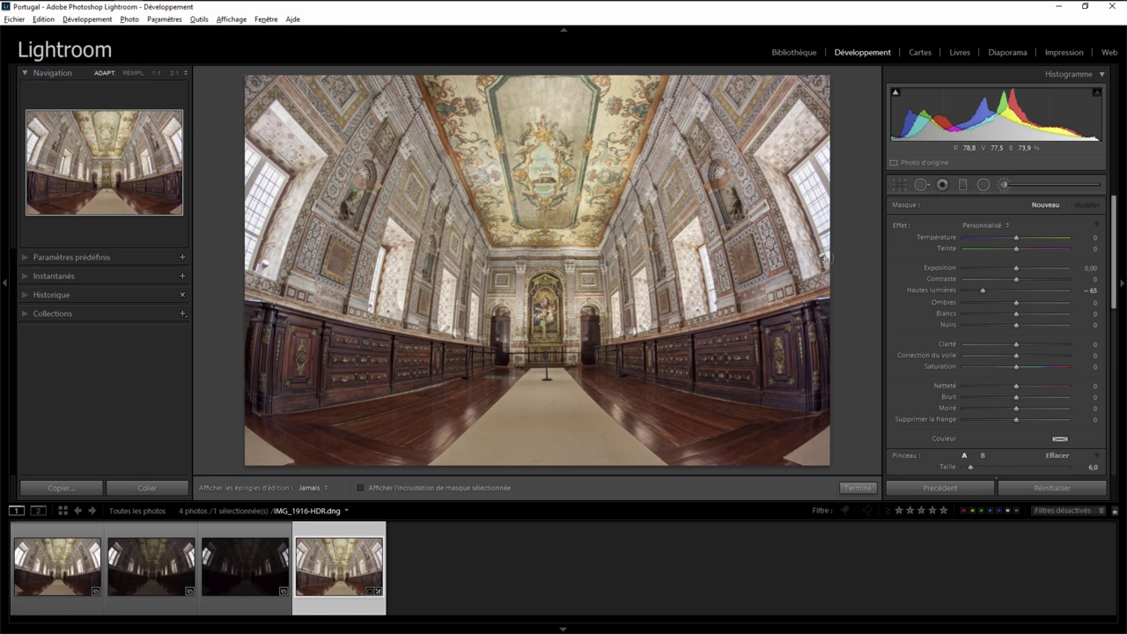
pyautogui.moveTo(824, 224); pyautogui.dragTo(826, 257)
pyautogui.press('h')
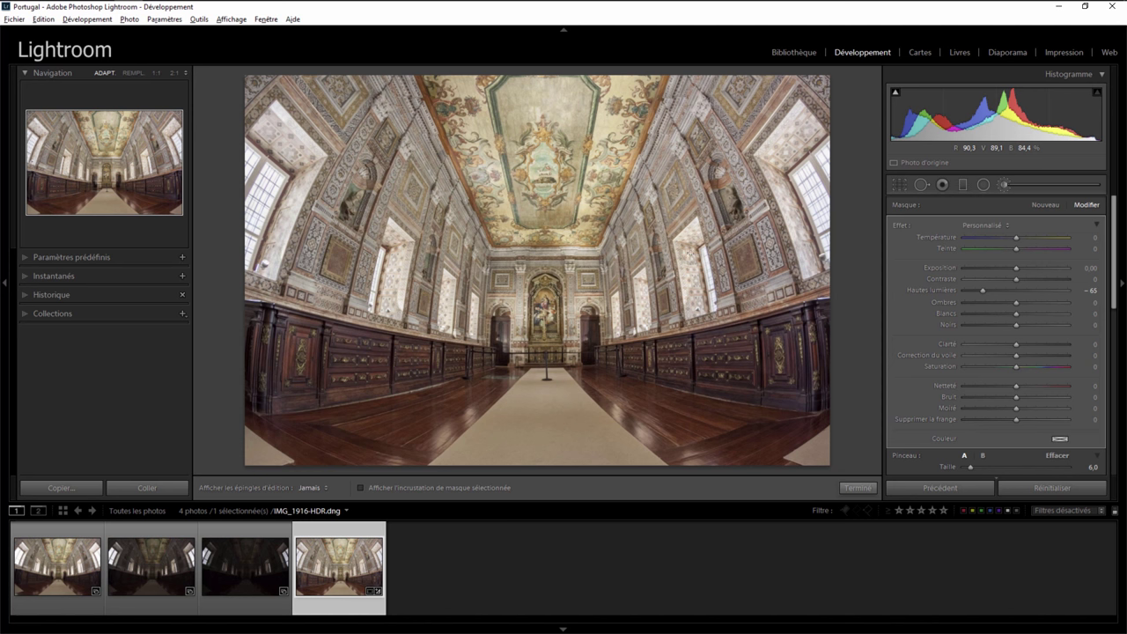
pyautogui.press('h')
pyautogui.press('h')
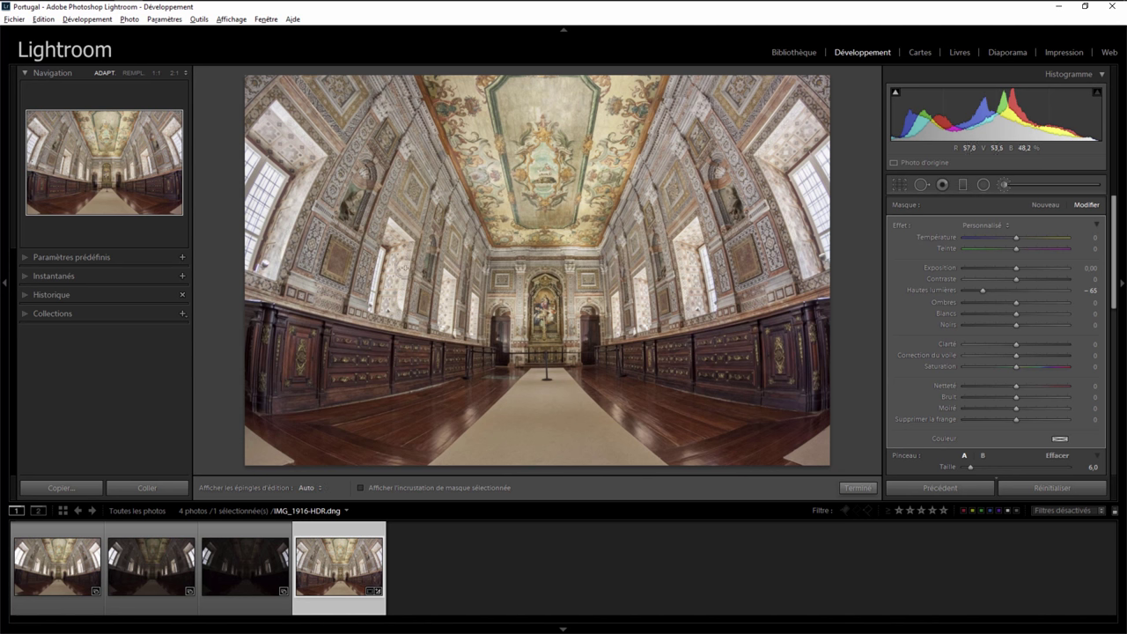
pyautogui.press('h')
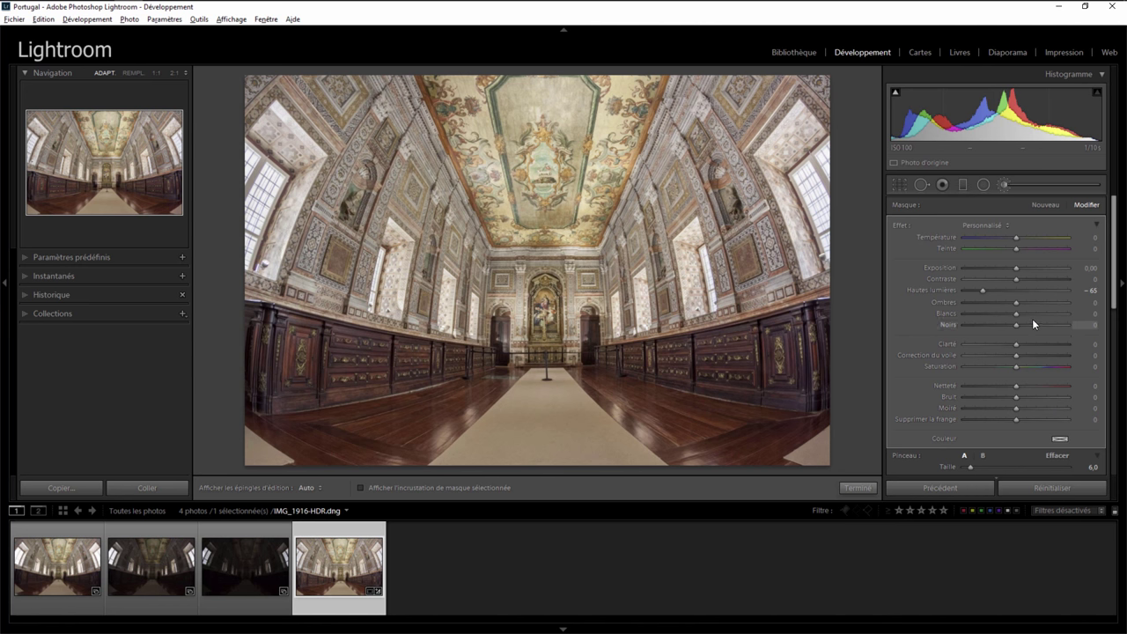
pyautogui.moveTo(1115, 285); pyautogui.dragTo(1114, 332)
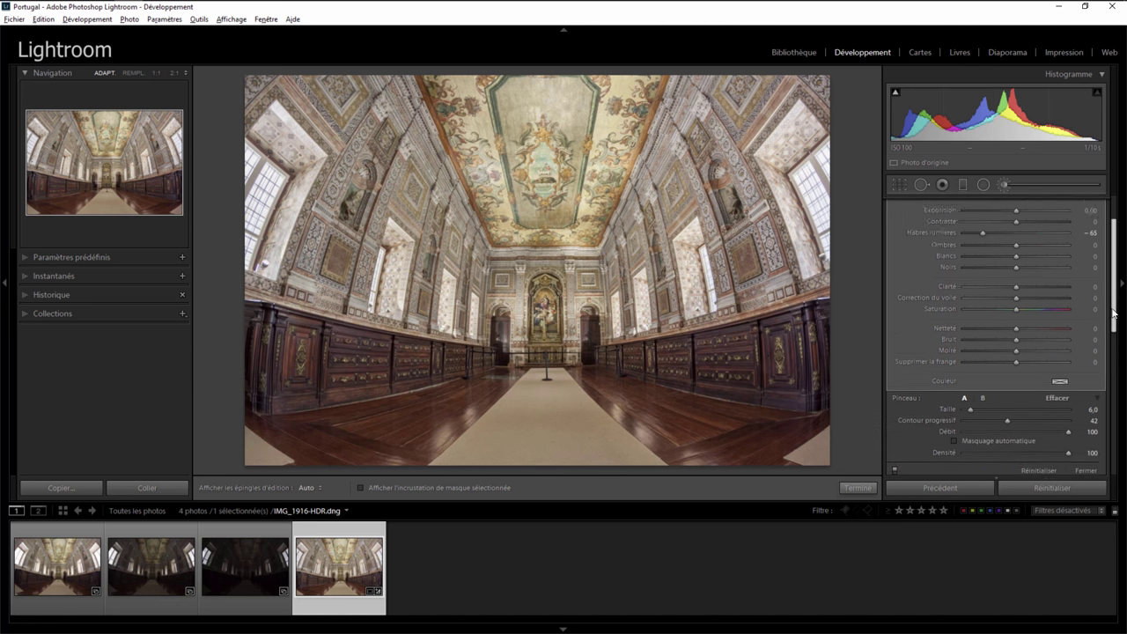
pyautogui.click(1091, 413)
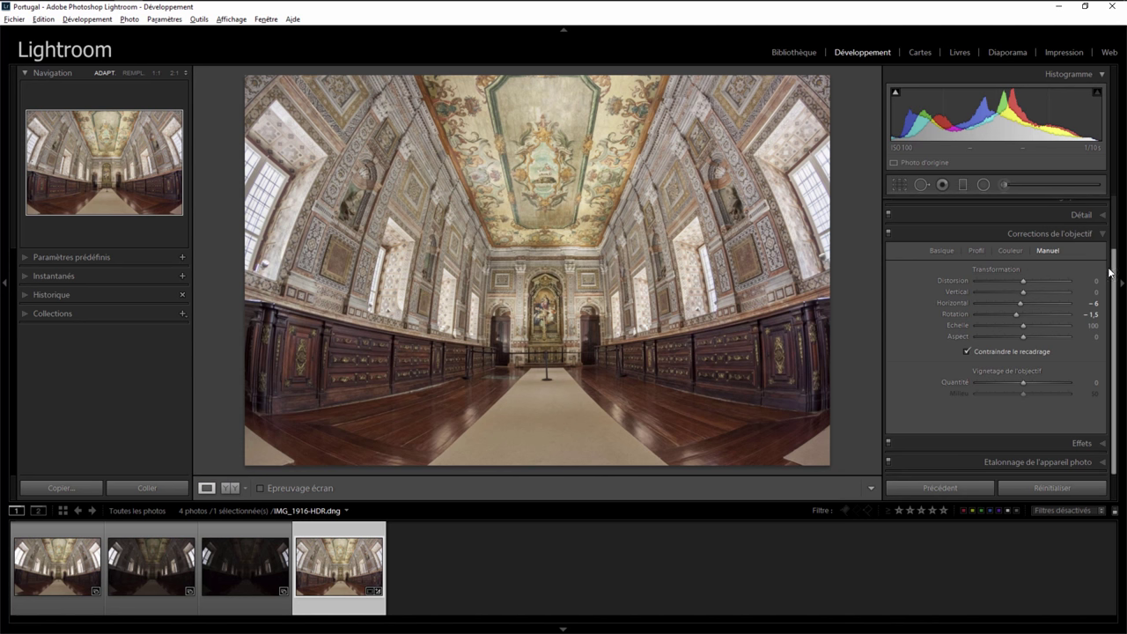
# Step: Set Clarity to +10 in the Basic panel
pyautogui.scroll(1, 1100, 214)
pyautogui.scroll(2, 1100, 214)
pyautogui.click(1102, 206)
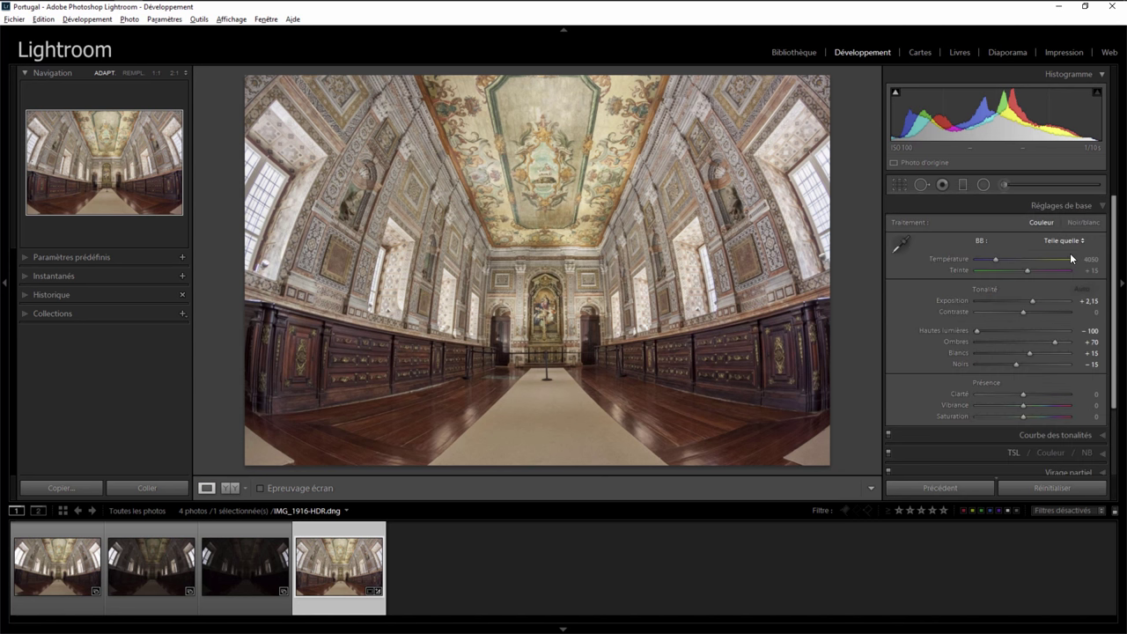
pyautogui.moveTo(1025, 394); pyautogui.dragTo(1028, 391)
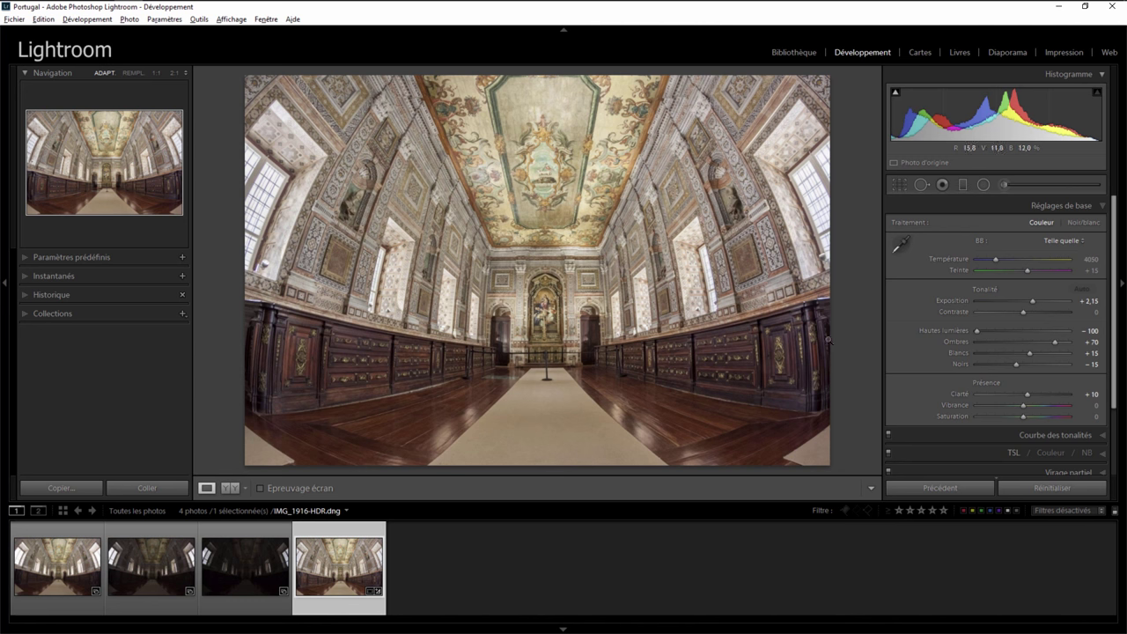
# Step: Raise the manual Distortion correction to +31
pyautogui.moveTo(1114, 385); pyautogui.dragTo(1113, 450)
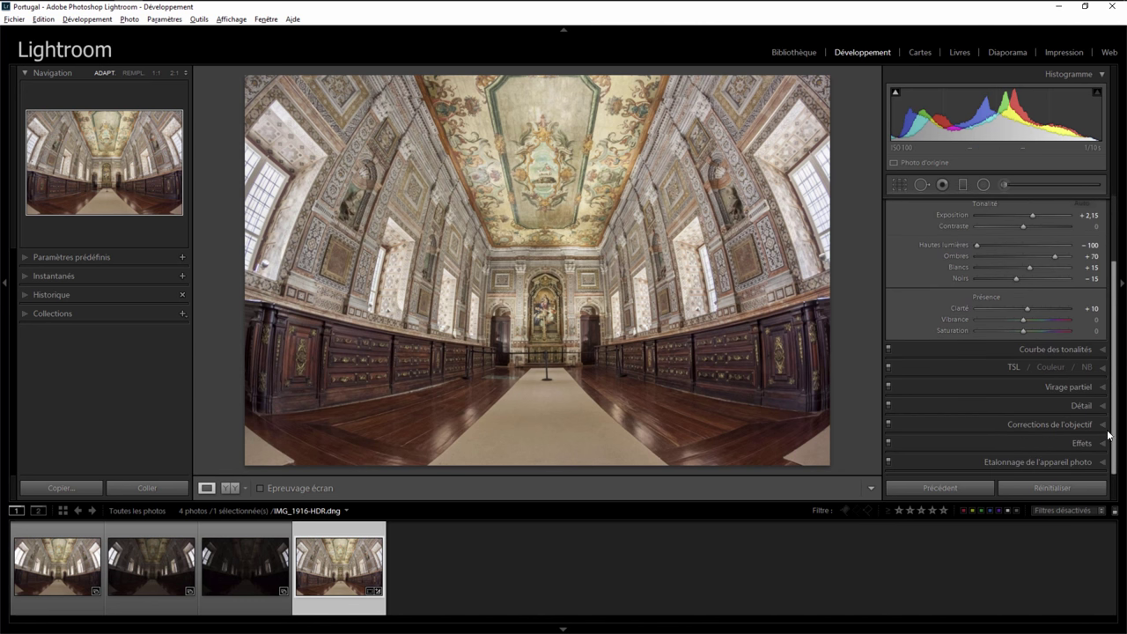
pyautogui.click(1091, 424)
pyautogui.moveTo(1022, 281); pyautogui.dragTo(1037, 283)
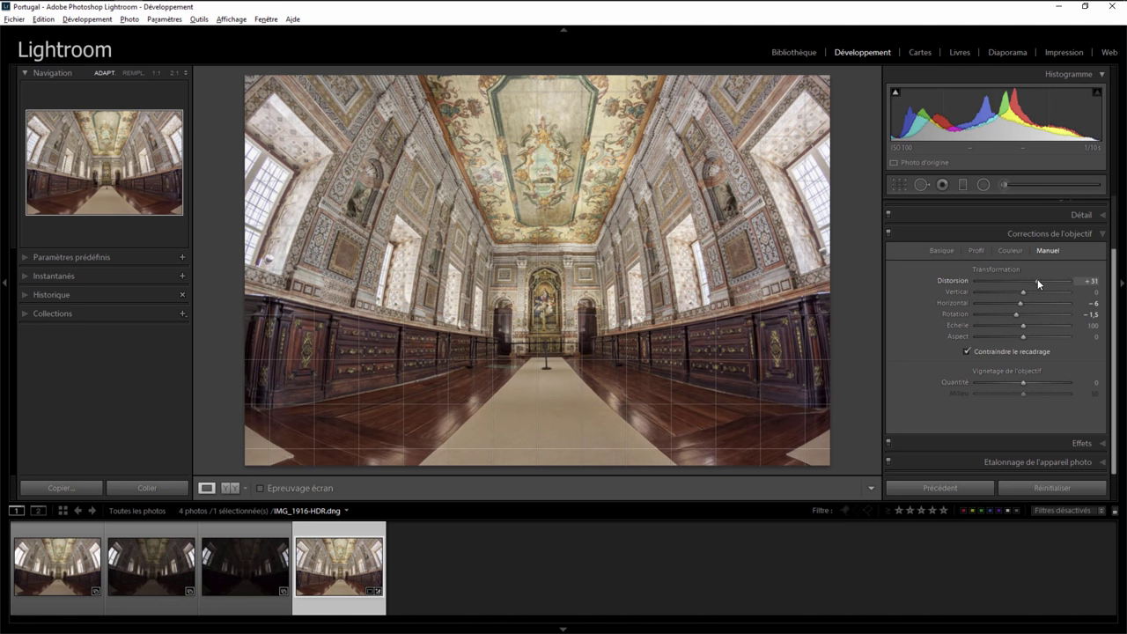
# Step: Set Distortion to +32, then check the stanchion and bottom-left floor corner at 1:1
pyautogui.moveTo(1037, 279)
pyautogui.mouseDown()
pyautogui.moveTo(1004, 278)
pyautogui.moveTo(1037, 280)
pyautogui.mouseUp()
pyautogui.click(902, 189)
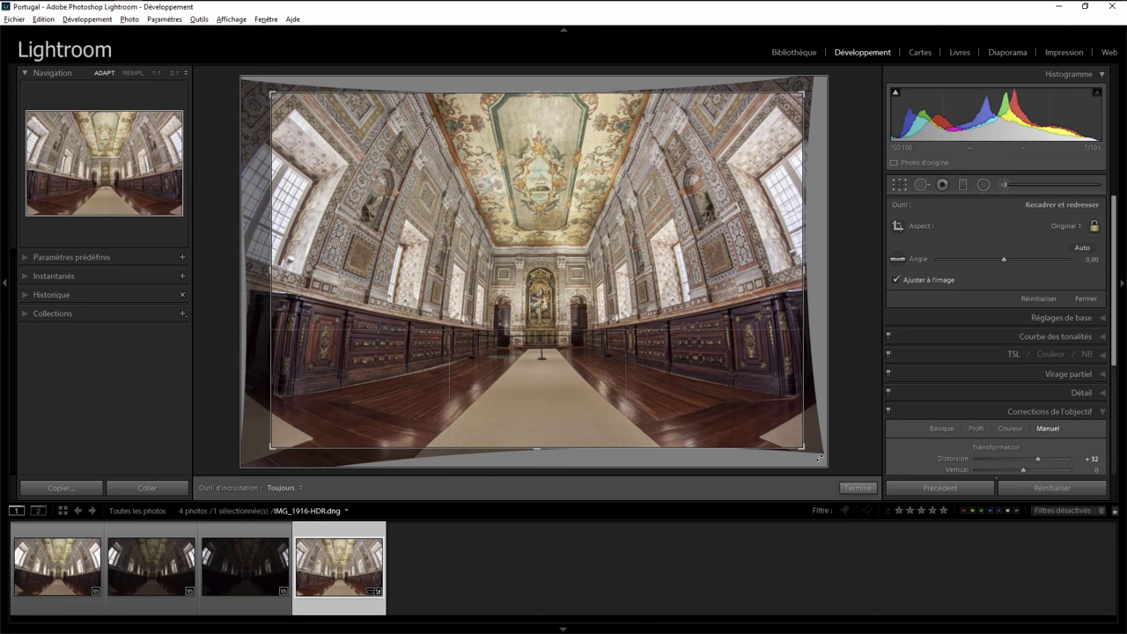
pyautogui.click(856, 488)
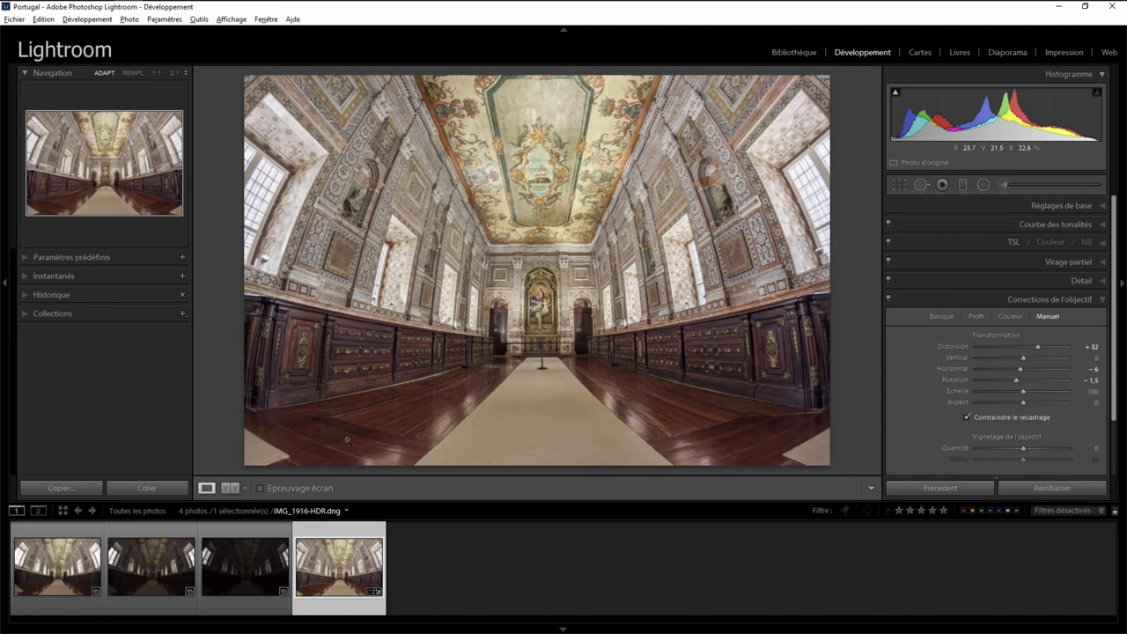
pyautogui.click(540, 363)
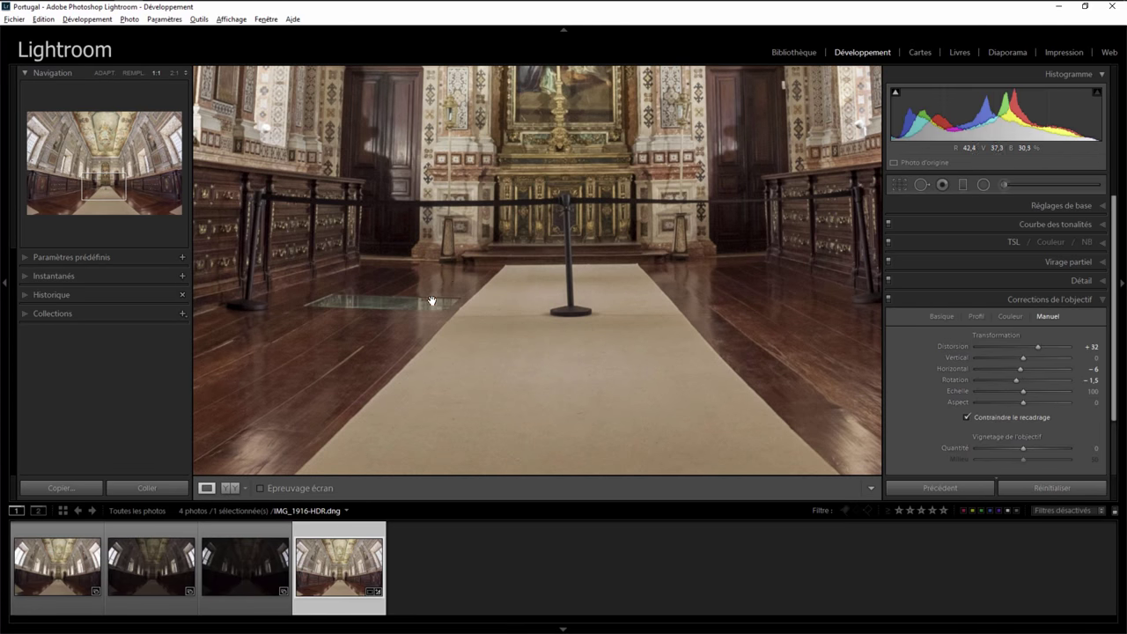
pyautogui.click(565, 318)
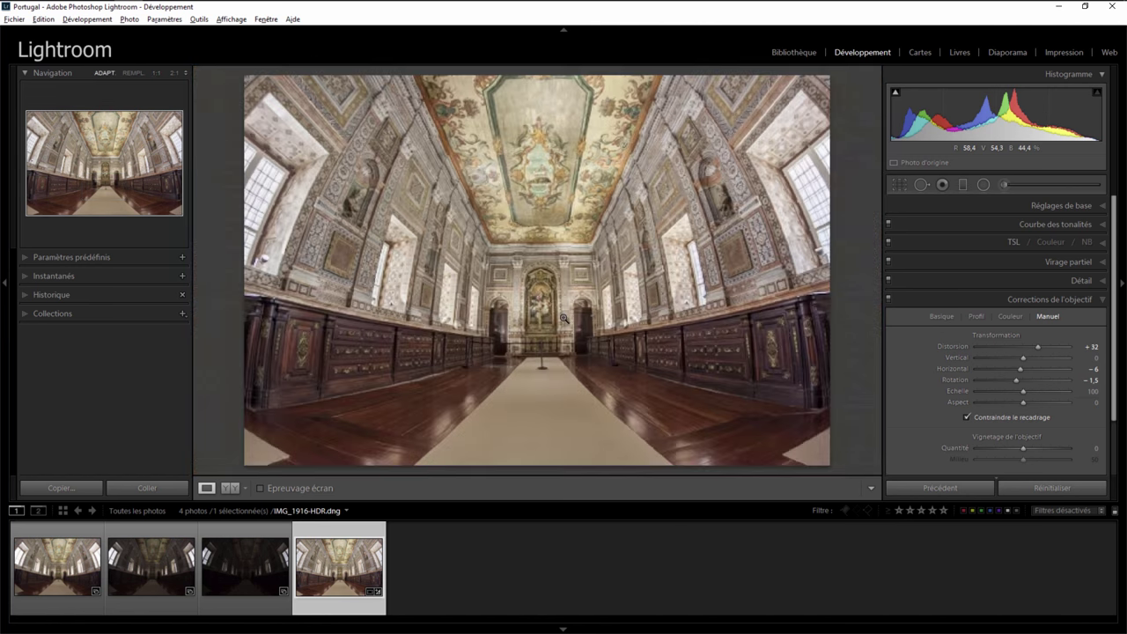
pyautogui.click(271, 445)
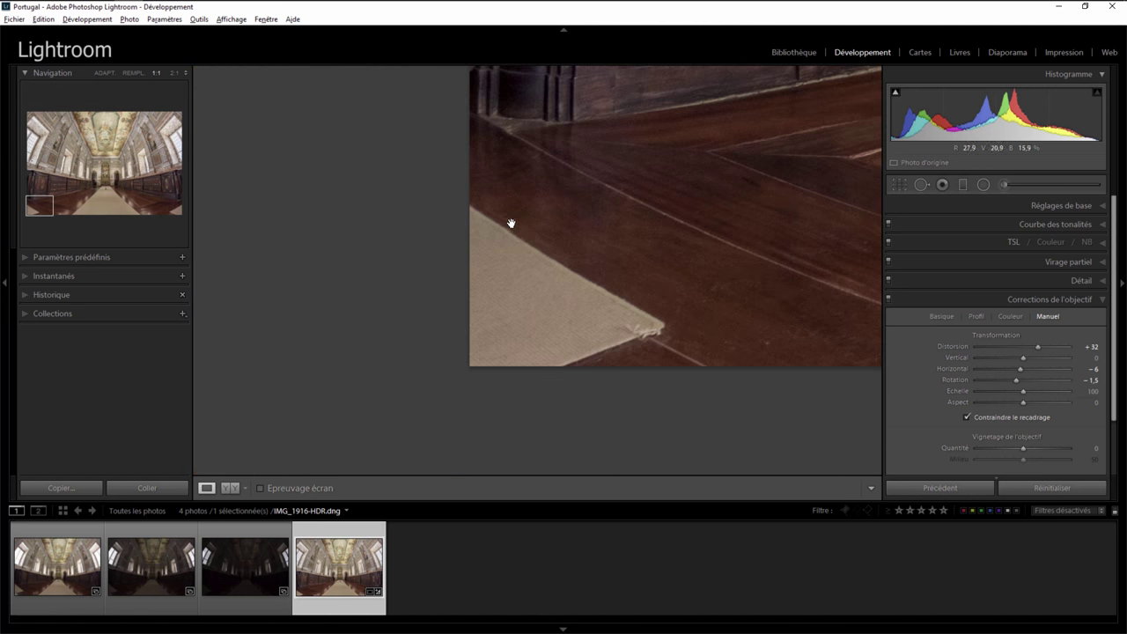
pyautogui.click(677, 287)
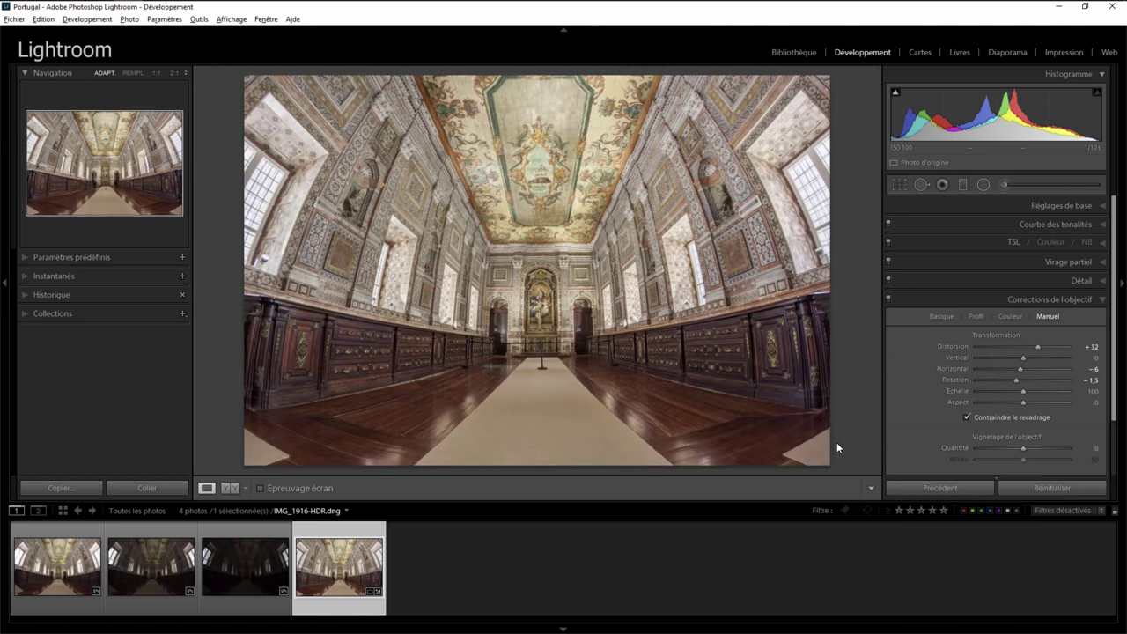
# Step: Edit the photo in Adobe Photoshop CC 2015 from the right-click Edit In menu
pyautogui.rightClick(538, 245)
pyautogui.moveTo(584, 324)
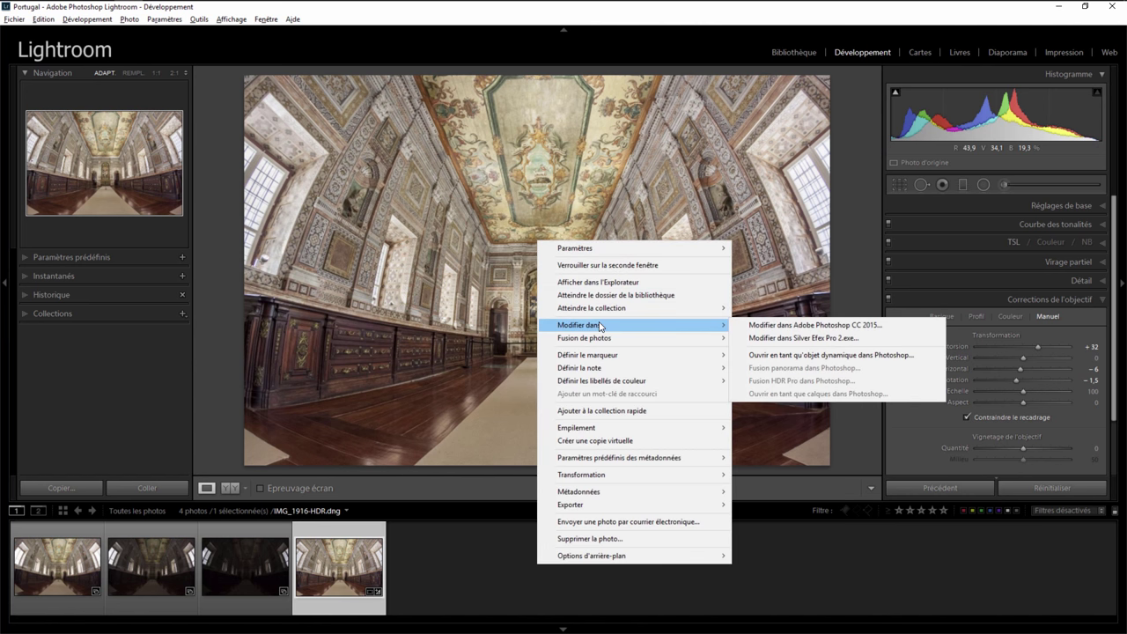
pyautogui.click(792, 323)
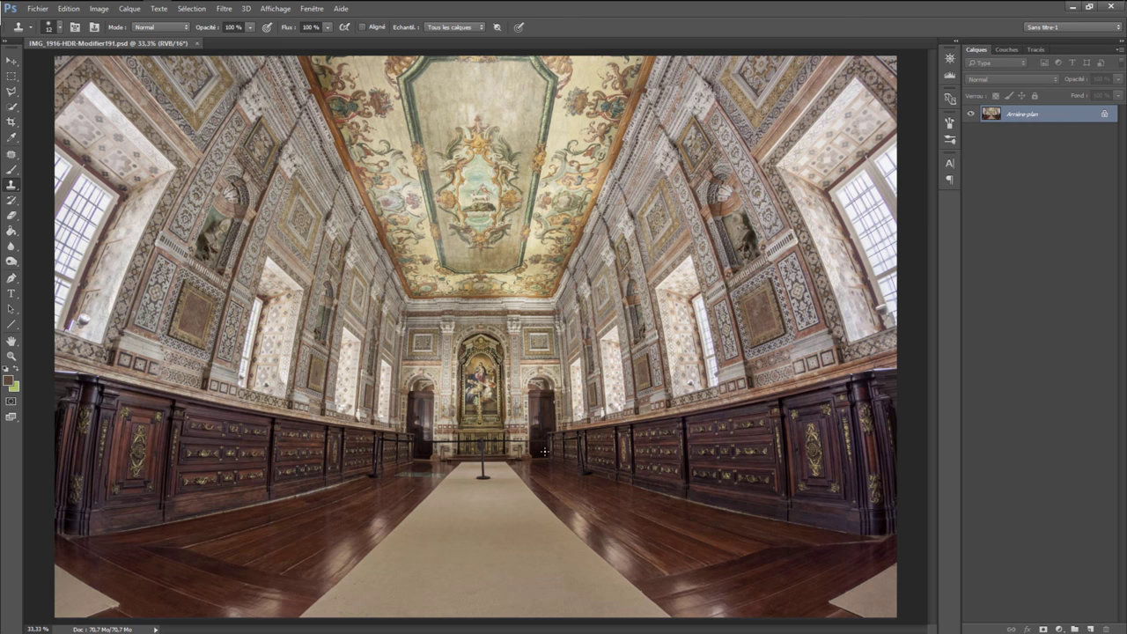
# Step: Zoom in and pick the Clone Stamp tool with a slightly larger brush
pyautogui.hotkey('ctrl', '+')
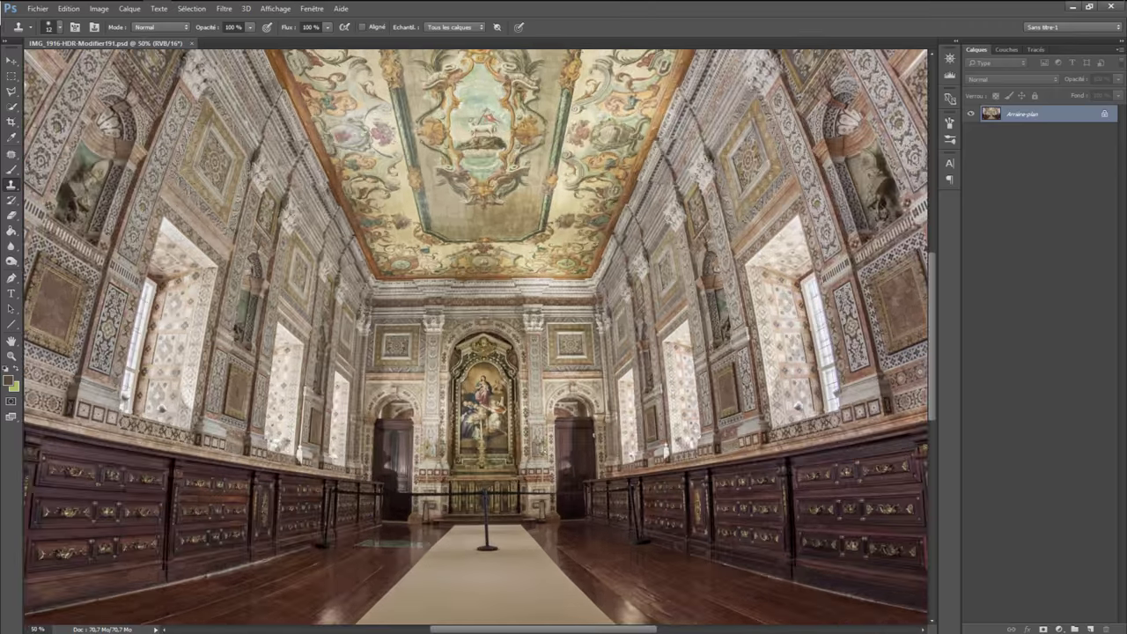
pyautogui.hotkey('ctrl', '+')
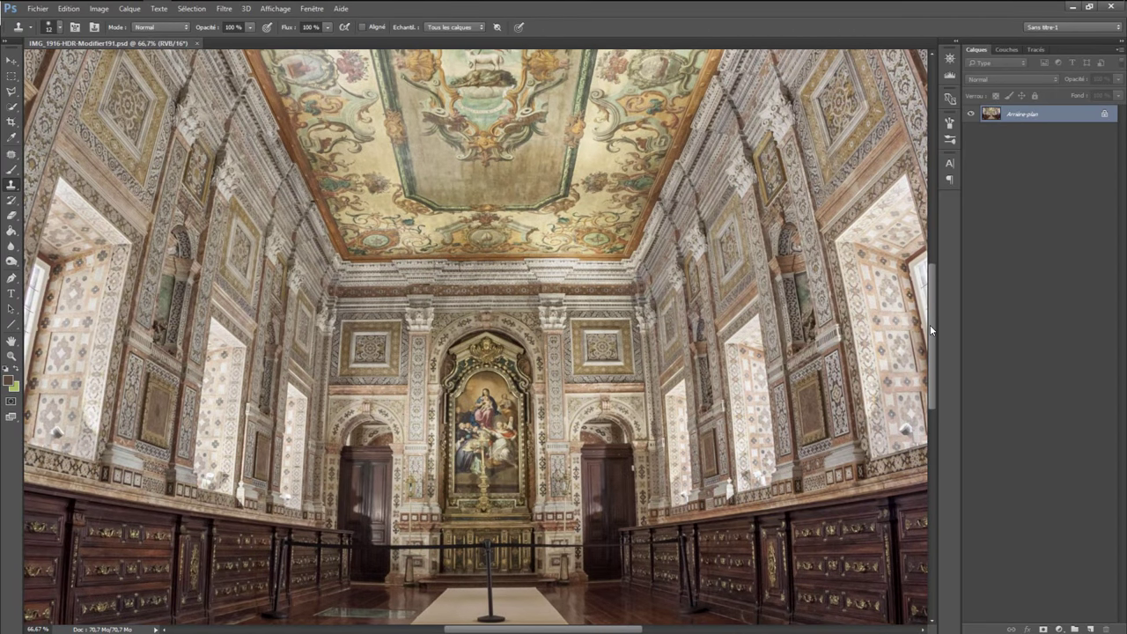
pyautogui.moveTo(931, 325); pyautogui.dragTo(934, 480)
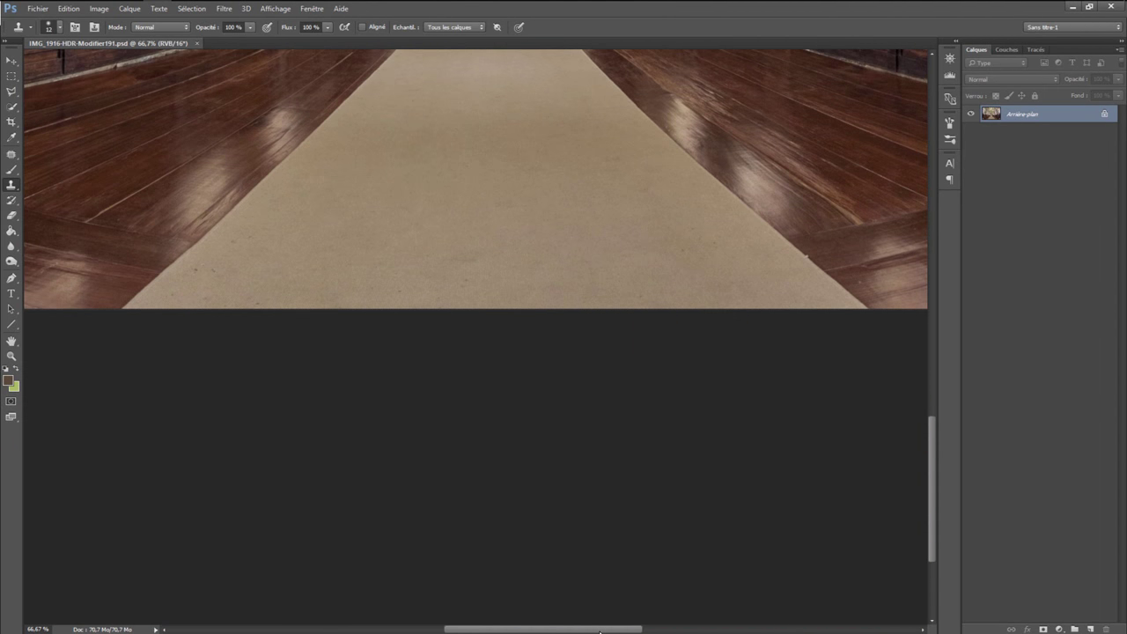
pyautogui.moveTo(599, 631); pyautogui.dragTo(746, 629)
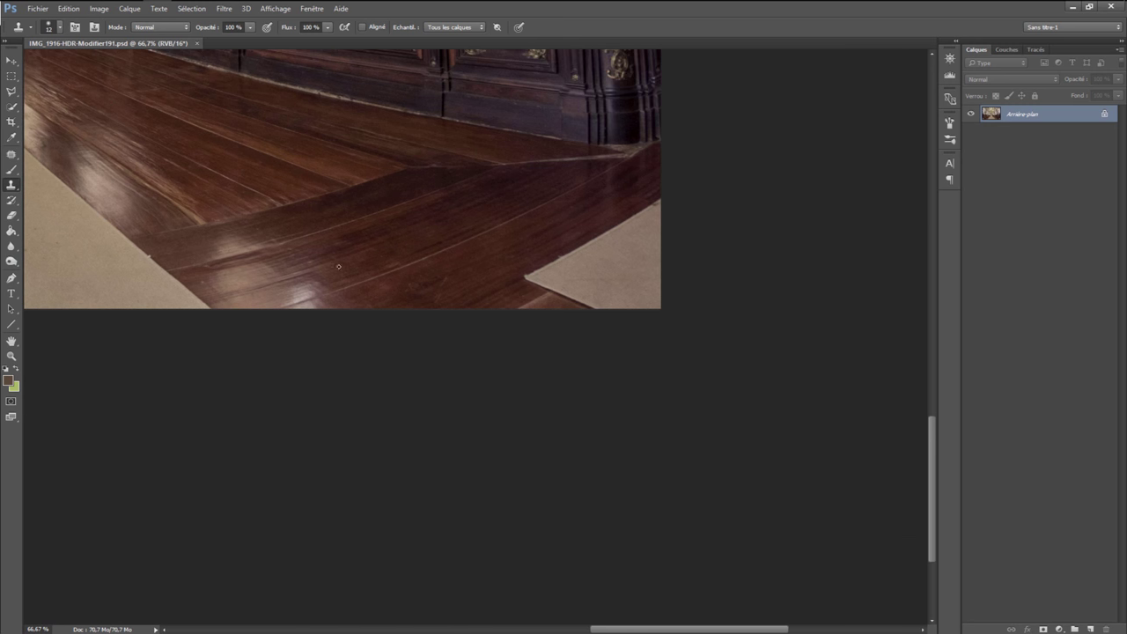
pyautogui.rightClick(12, 188)
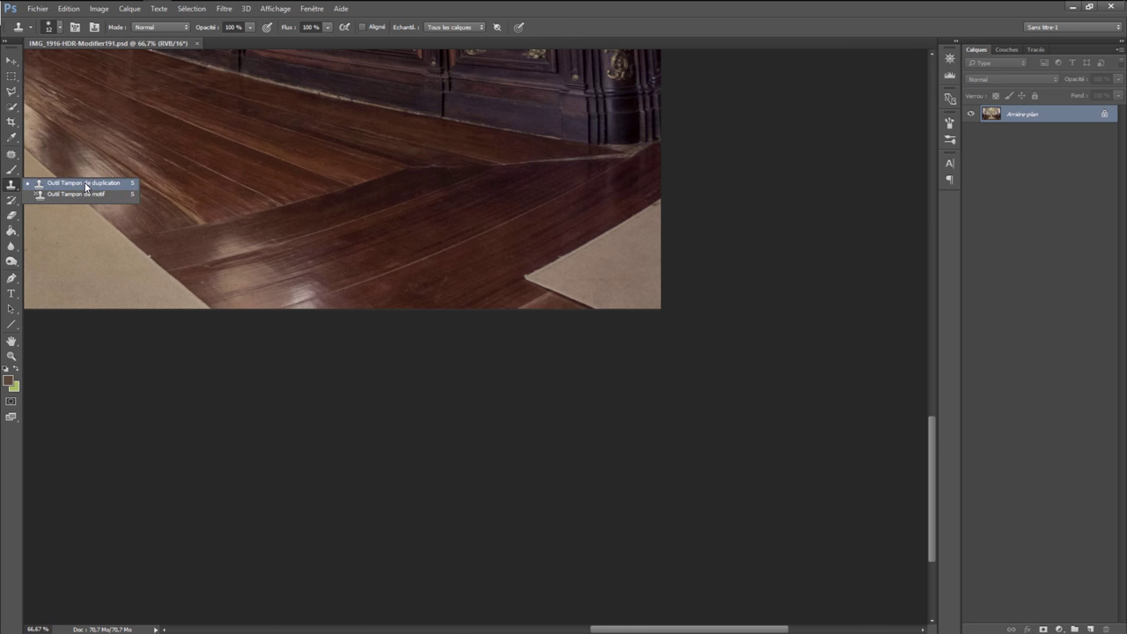
pyautogui.click(86, 184)
pyautogui.rightClick(623, 186)
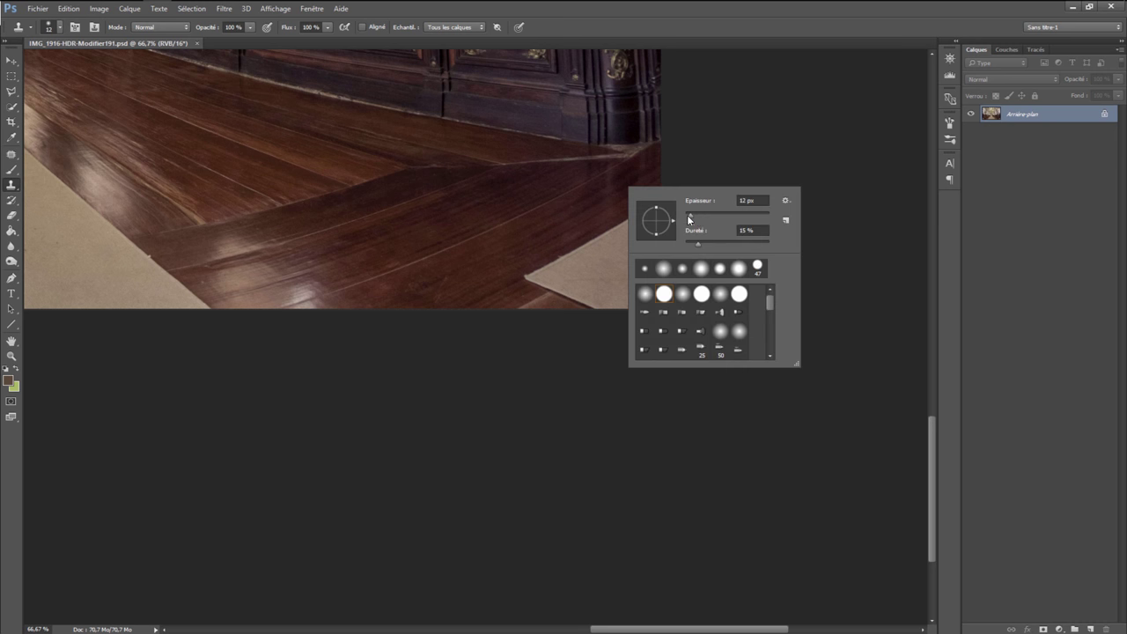
pyautogui.moveTo(691, 217); pyautogui.dragTo(714, 215)
pyautogui.keyDown('alt'); pyautogui.click(615, 190); pyautogui.keyUp('alt')
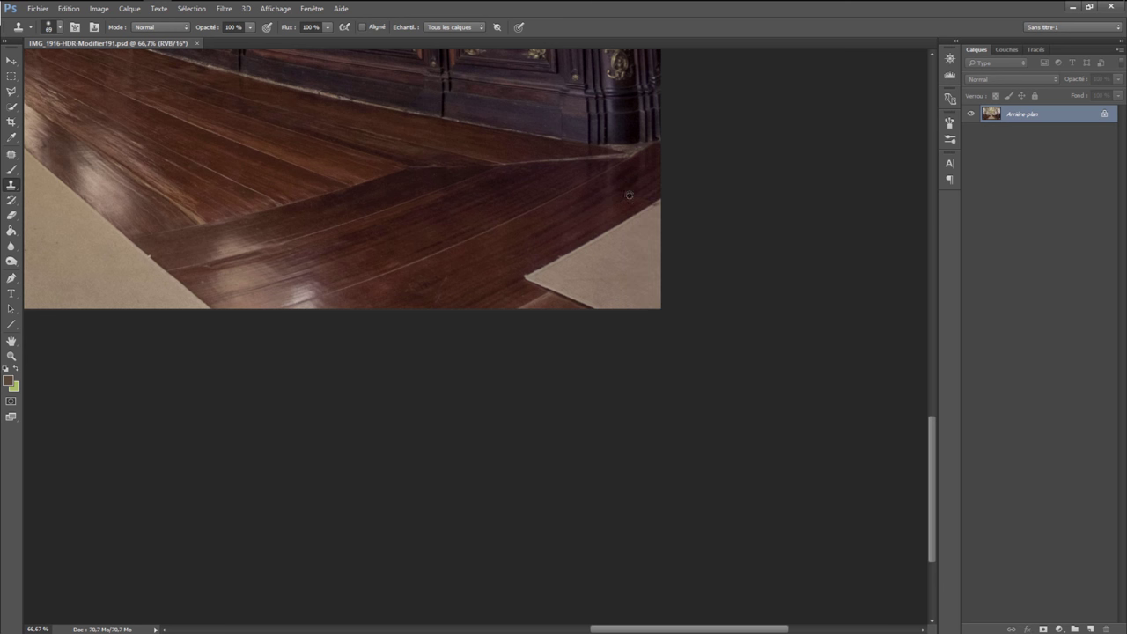
# Step: Clone wooden floorboards over the beige rug corner, undoing one dark blotch
pyautogui.click(655, 205)
pyautogui.moveTo(649, 211); pyautogui.dragTo(500, 302)
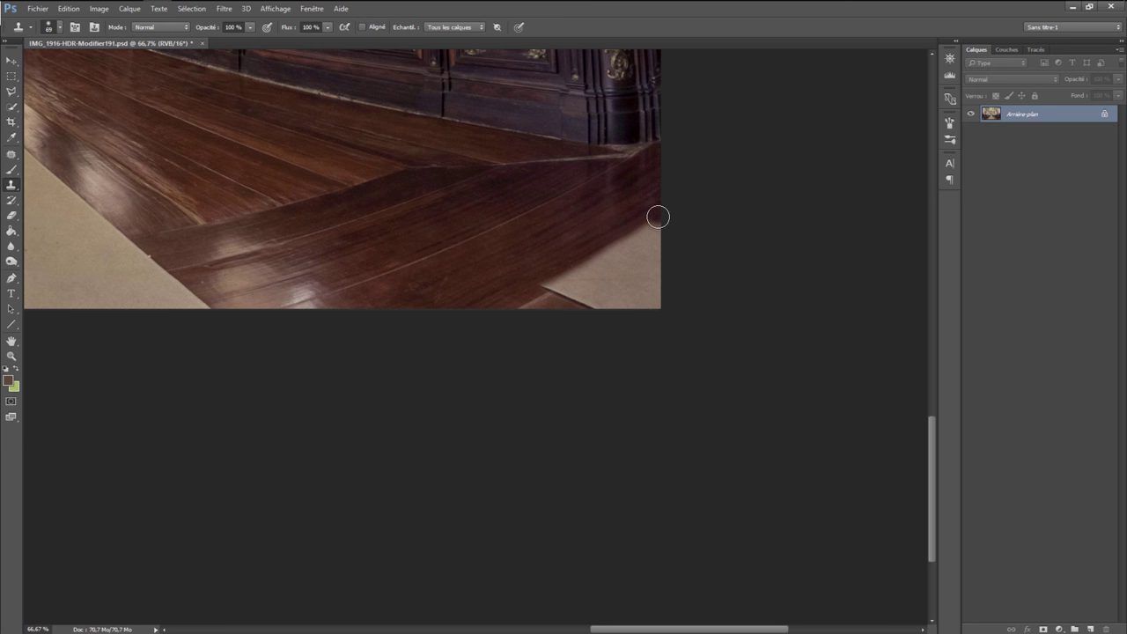
pyautogui.moveTo(658, 216); pyautogui.dragTo(507, 313)
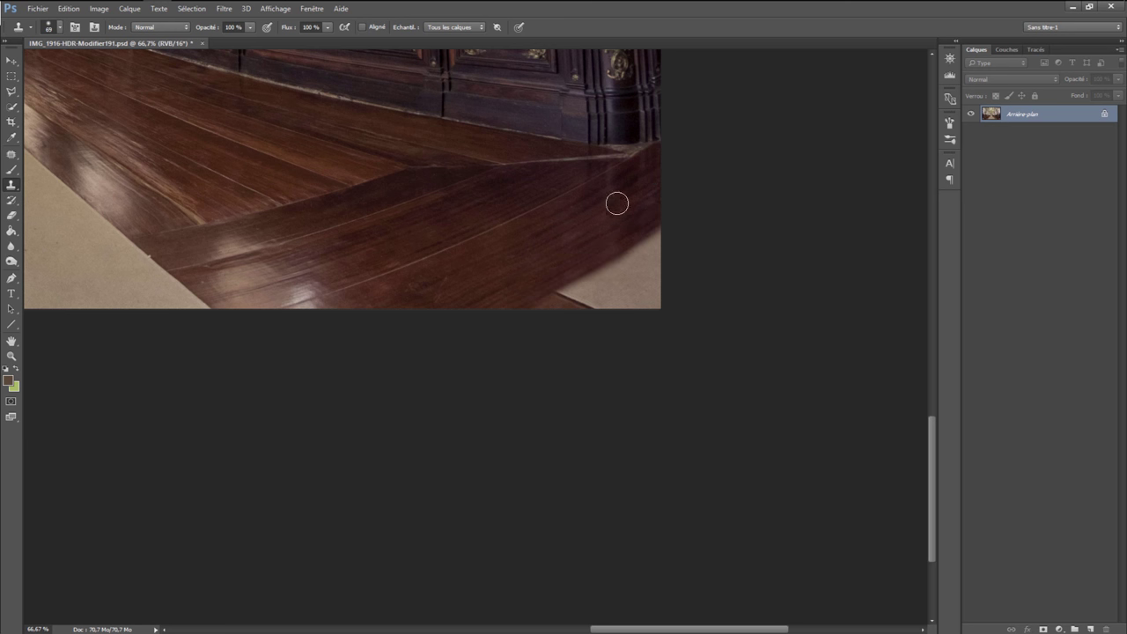
pyautogui.keyDown('alt'); pyautogui.click(641, 185); pyautogui.keyUp('alt')
pyautogui.moveTo(661, 234); pyautogui.dragTo(529, 314)
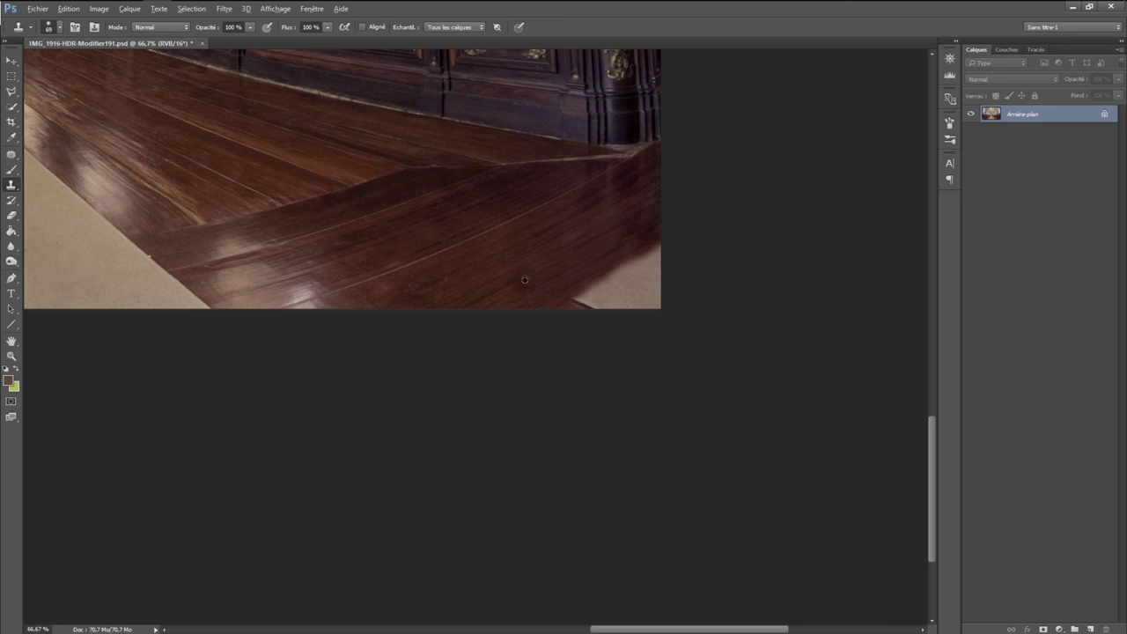
pyautogui.click(578, 306)
pyautogui.moveTo(573, 305)
pyautogui.mouseDown()
pyautogui.moveTo(669, 244)
pyautogui.moveTo(611, 301)
pyautogui.mouseUp()
pyautogui.hotkey('ctrl', 'z')
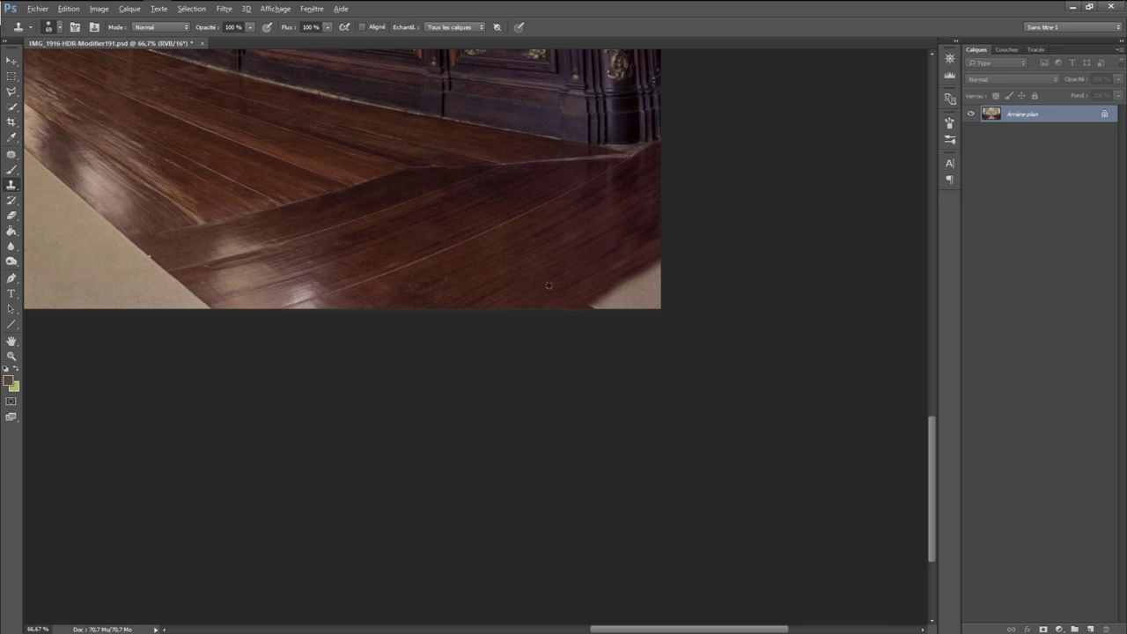
pyautogui.moveTo(599, 305); pyautogui.dragTo(669, 261)
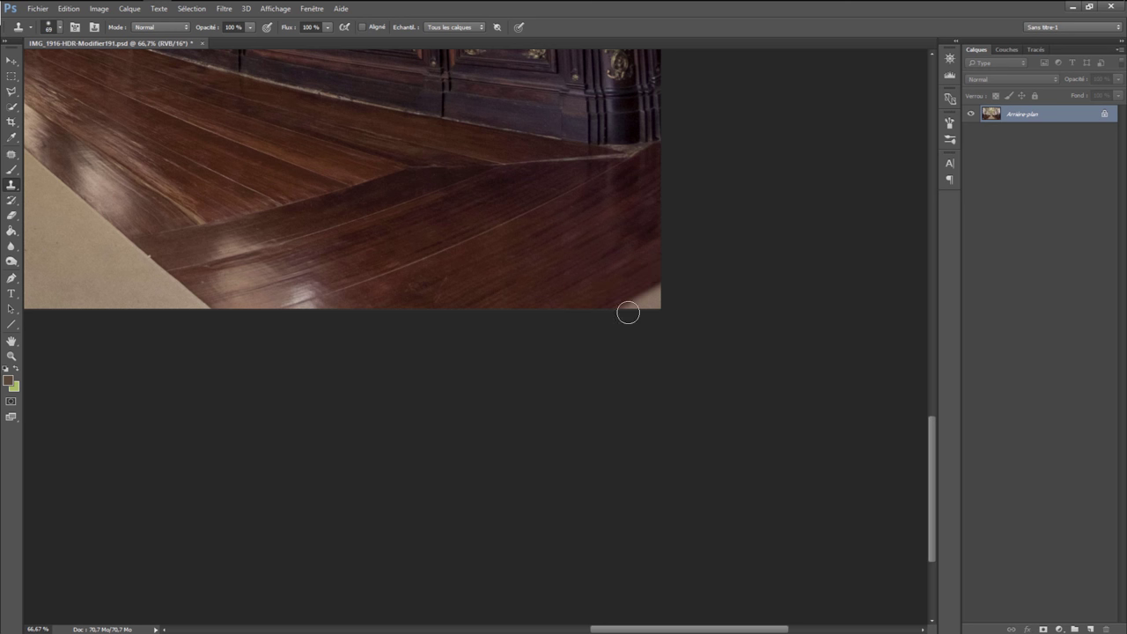
pyautogui.moveTo(626, 311)
pyautogui.mouseDown()
pyautogui.moveTo(653, 297)
pyautogui.moveTo(630, 309)
pyautogui.mouseUp()
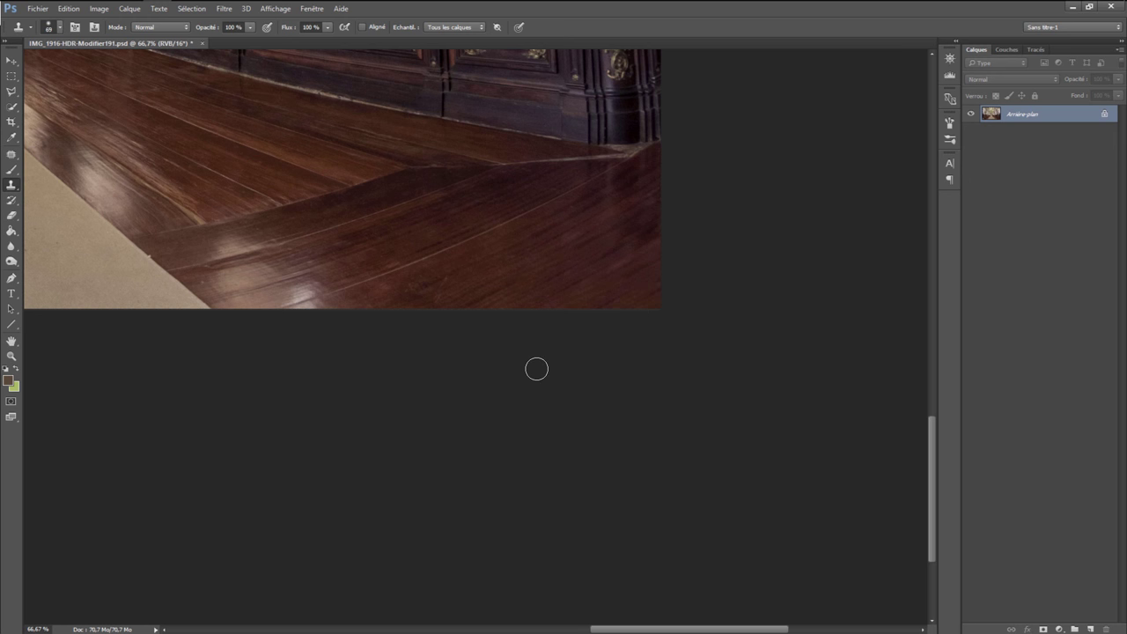
# Step: Zoom out to review the whole image, then zoom back in on the chapel
pyautogui.hotkey('ctrl', '-')
pyautogui.hotkey('ctrl', '-')
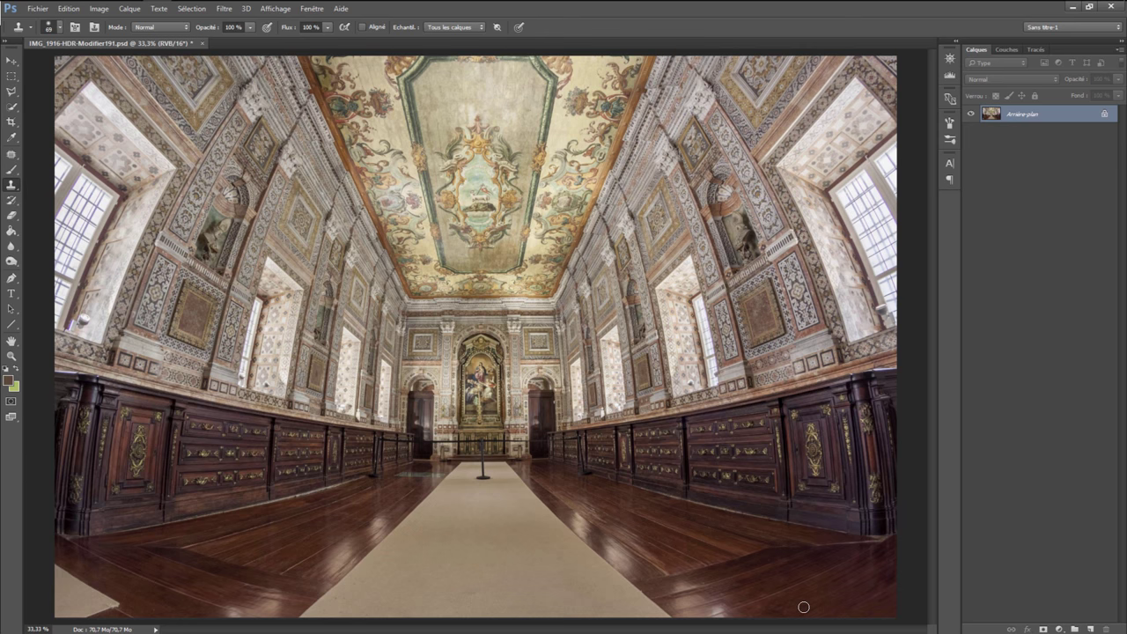
pyautogui.hotkey('ctrl', '+')
pyautogui.hotkey('ctrl', '+')
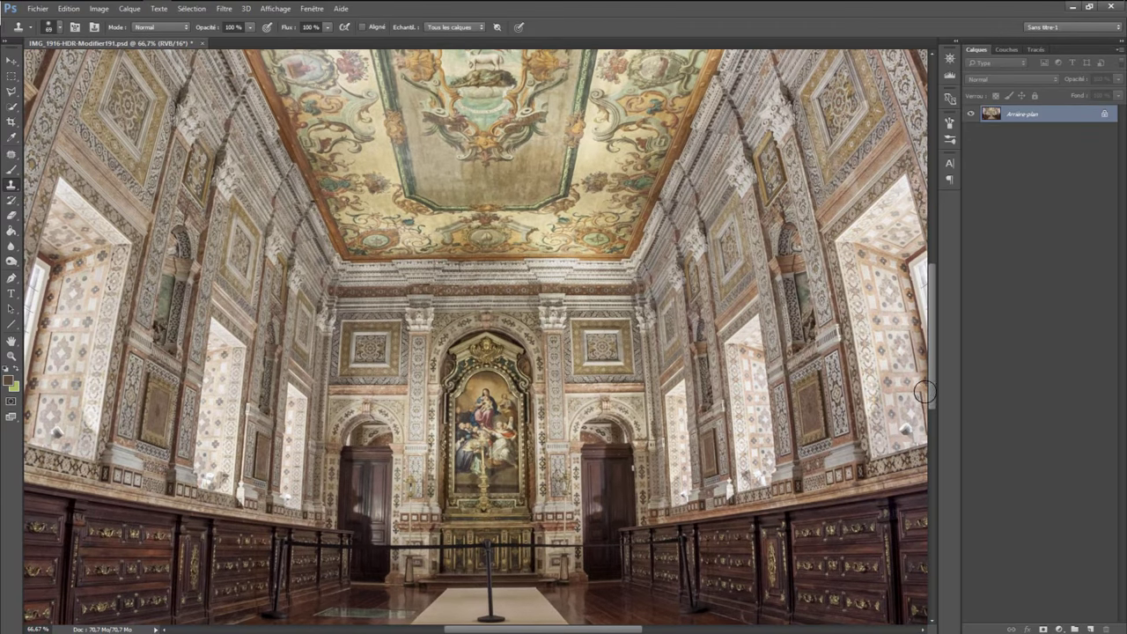
pyautogui.moveTo(933, 377); pyautogui.dragTo(931, 458)
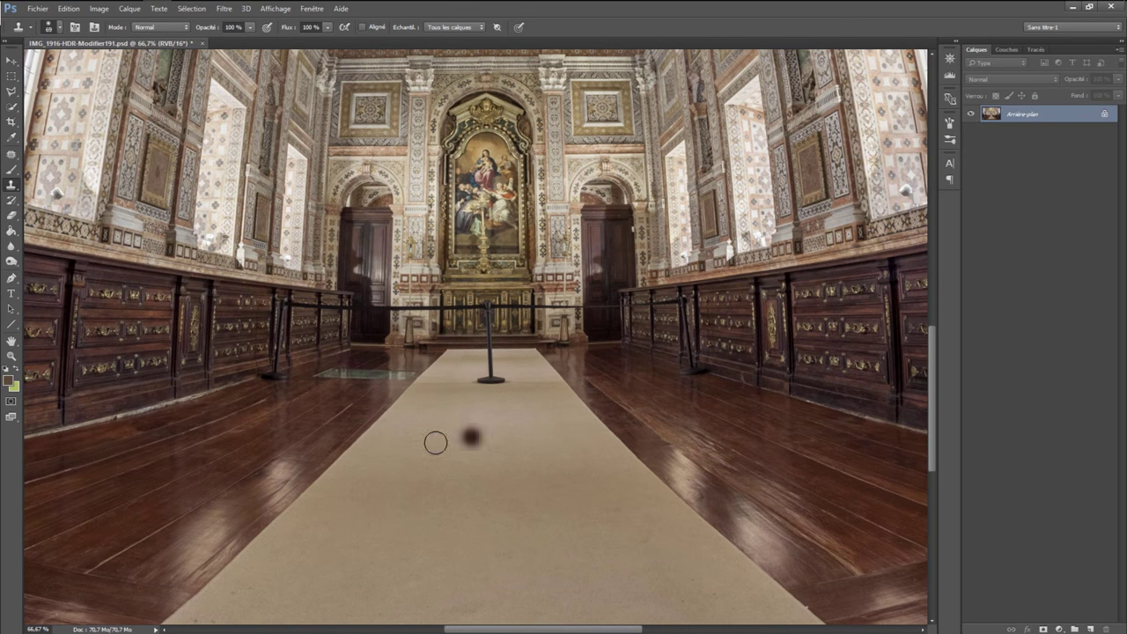
# Step: Zoom in and clone carpet over the stanchion base with a 33 px Clone Stamp
pyautogui.hotkey('ctrl', '+')
pyautogui.hotkey('ctrl', '+')
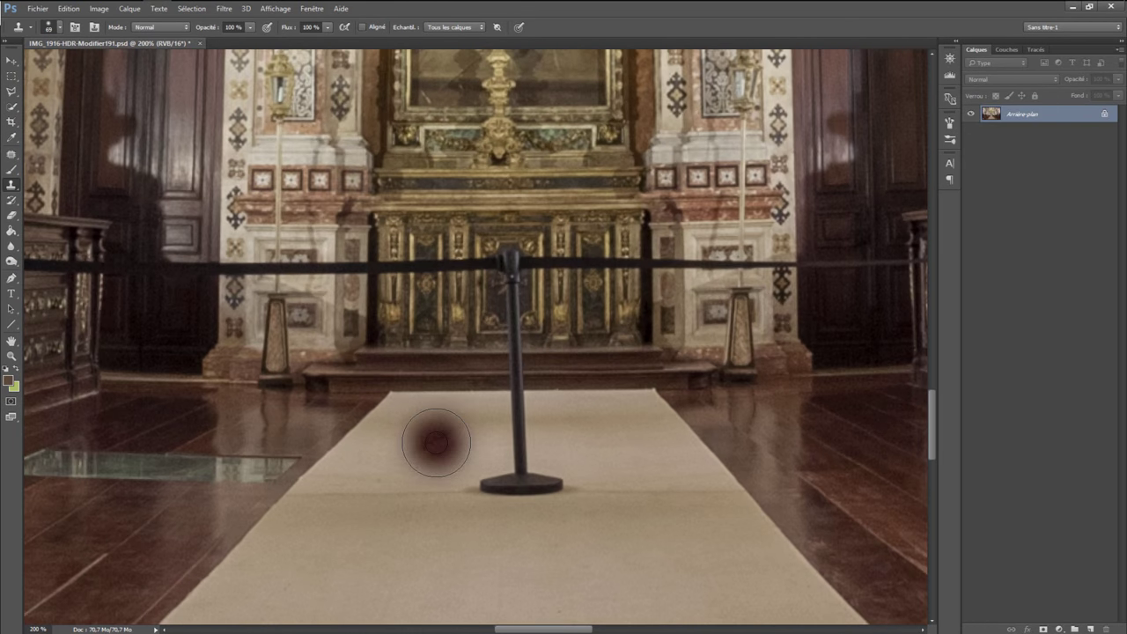
pyautogui.rightClick(453, 432)
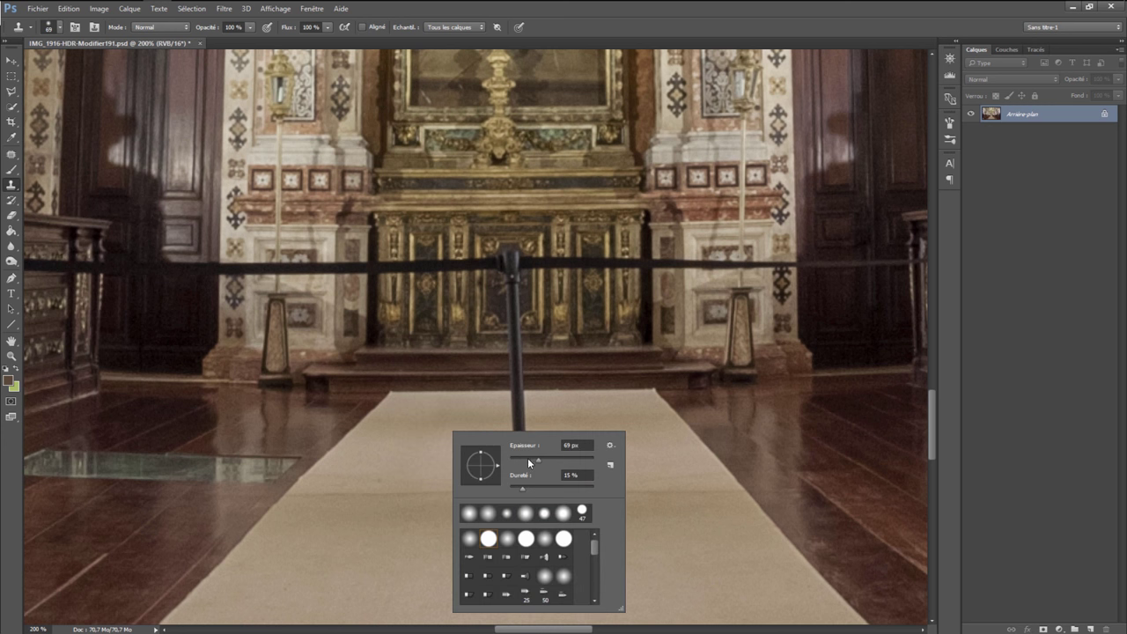
pyautogui.moveTo(537, 458); pyautogui.dragTo(523, 460)
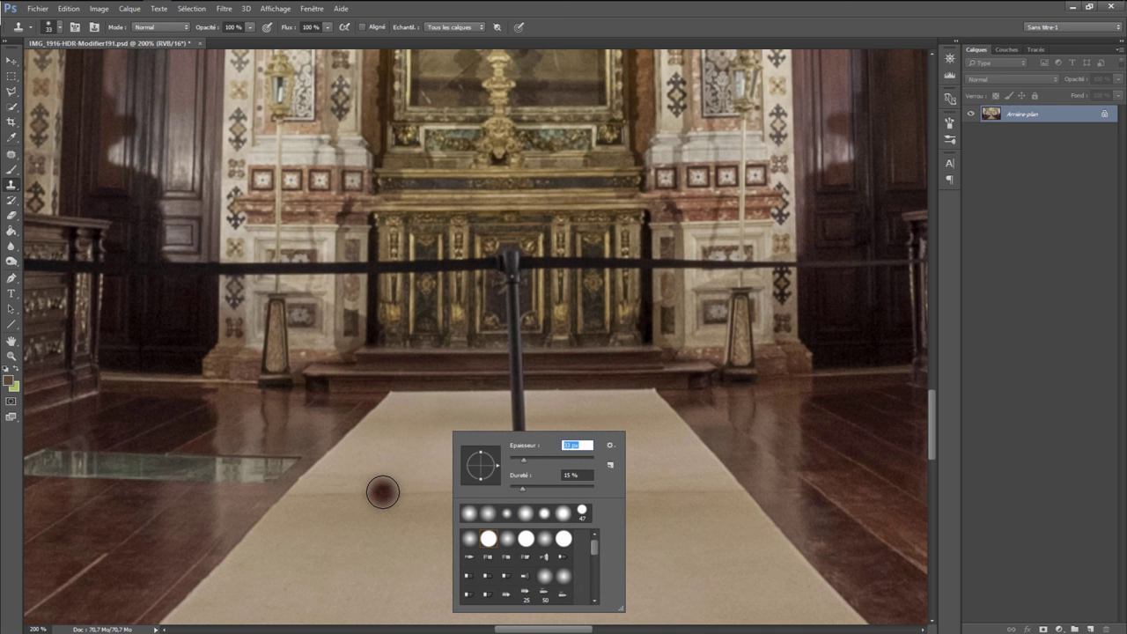
pyautogui.press('Return')
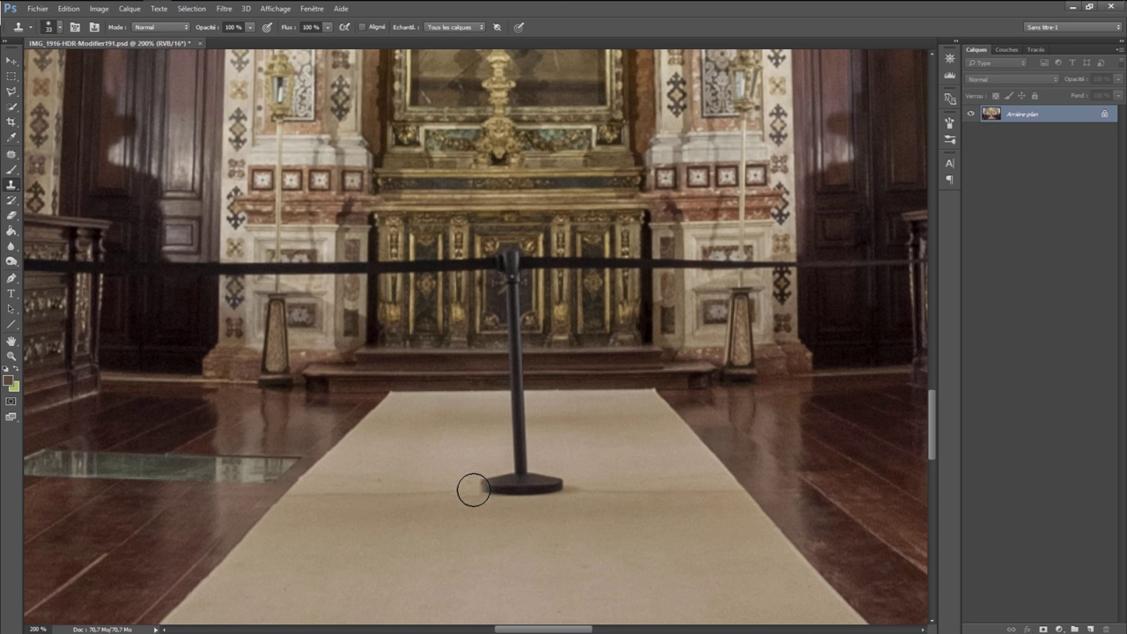
pyautogui.moveTo(478, 480)
pyautogui.mouseDown()
pyautogui.moveTo(520, 475)
pyautogui.moveTo(473, 486)
pyautogui.moveTo(511, 467)
pyautogui.moveTo(522, 438)
pyautogui.moveTo(505, 425)
pyautogui.moveTo(586, 494)
pyautogui.mouseUp()
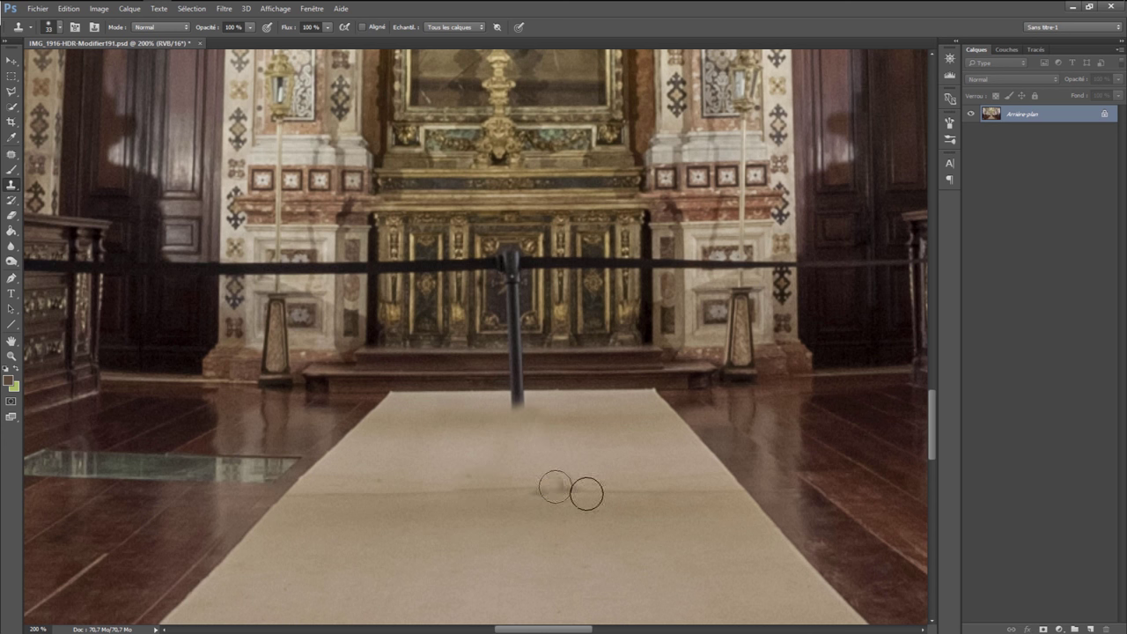
# Step: Resample clean carpet and clone out the lower pole with a 16 px brush, undoing a stray smudge
pyautogui.keyDown('alt'); pyautogui.click(654, 490); pyautogui.keyUp('alt')
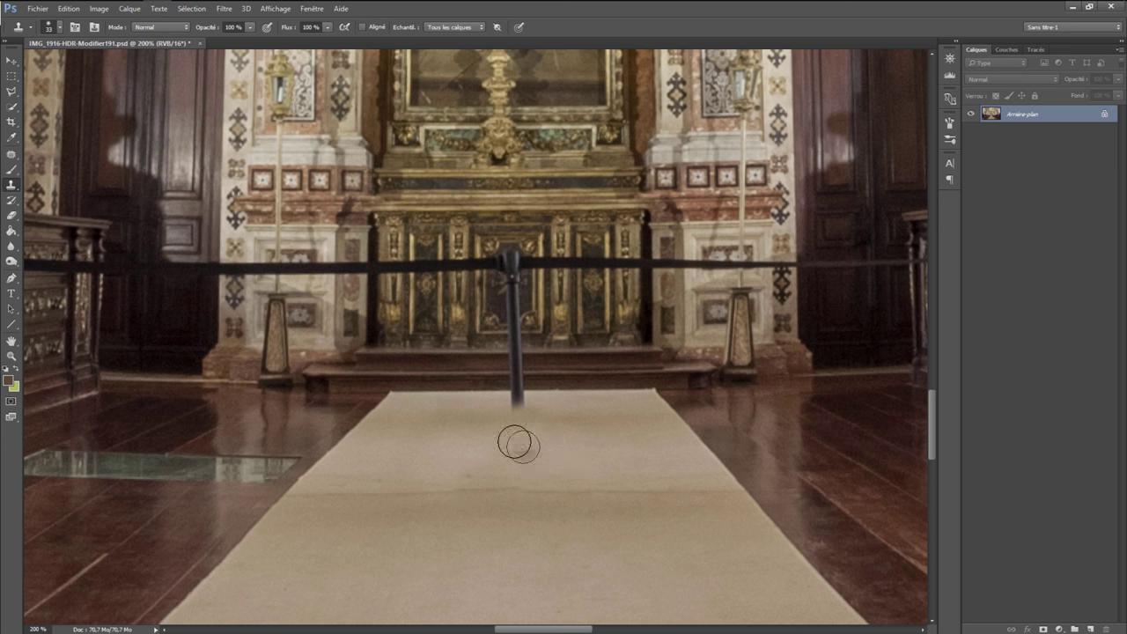
pyautogui.rightClick(544, 460)
pyautogui.moveTo(560, 463); pyautogui.dragTo(553, 463)
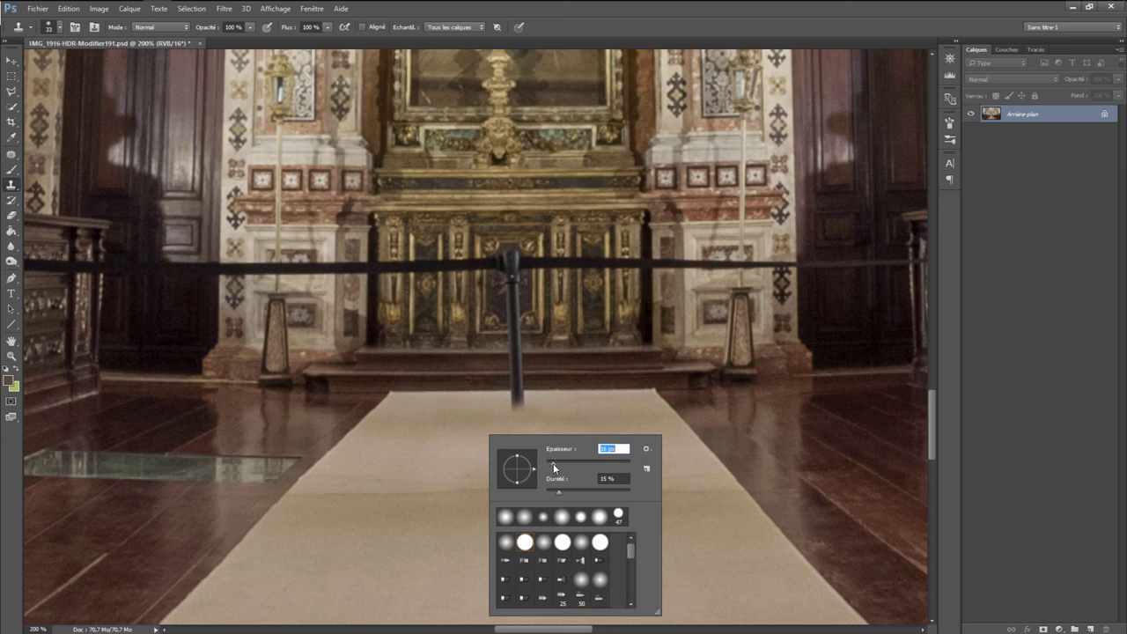
pyautogui.click(464, 391)
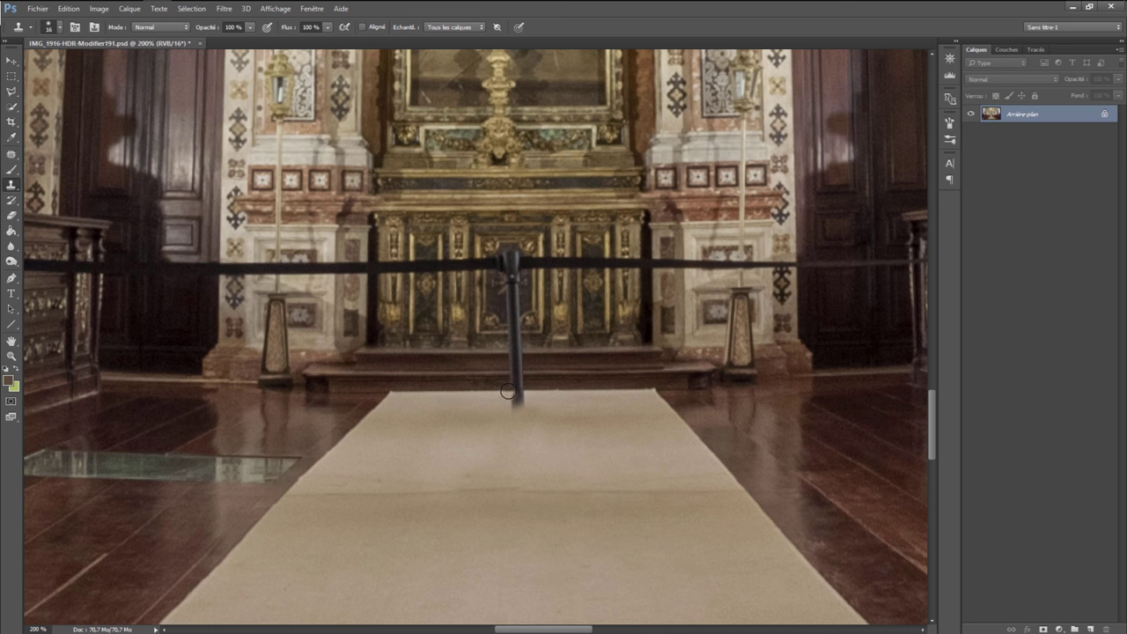
pyautogui.moveTo(505, 414)
pyautogui.mouseDown()
pyautogui.moveTo(510, 394)
pyautogui.moveTo(532, 405)
pyautogui.mouseUp()
pyautogui.click(470, 465)
pyautogui.hotkey('ctrl', 'z')
pyautogui.click(12, 154)
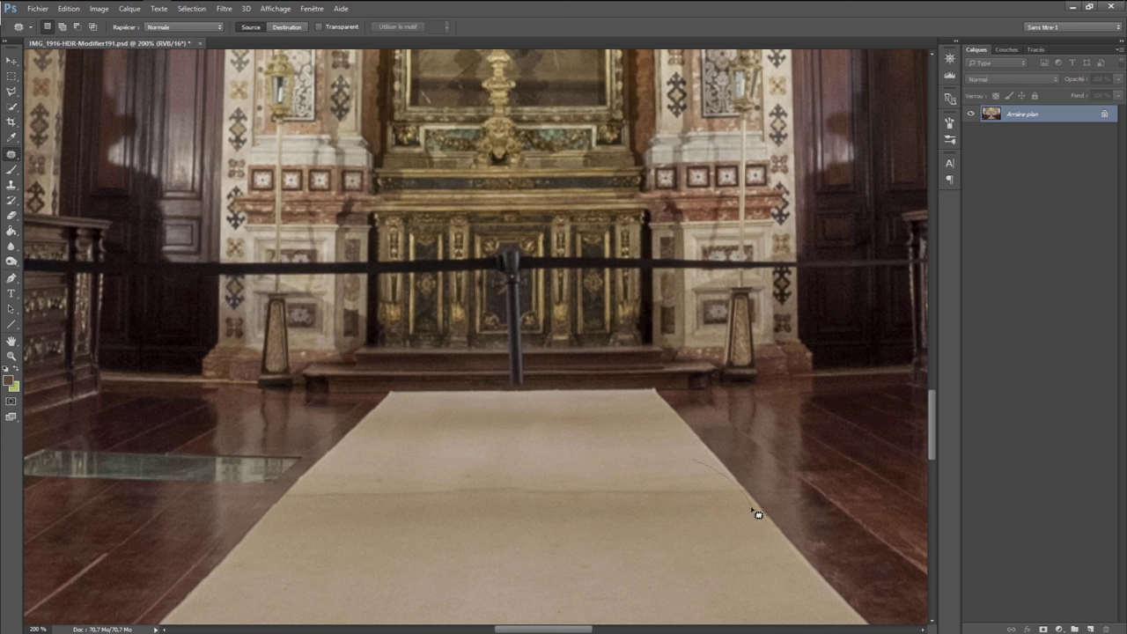
# Step: Patch the streaky carpet band with clean carpet from below, then deselect
pyautogui.moveTo(744, 543); pyautogui.dragTo(450, 563)
pyautogui.moveTo(297, 493)
pyautogui.mouseDown()
pyautogui.moveTo(335, 470)
pyautogui.moveTo(408, 463)
pyautogui.moveTo(652, 460)
pyautogui.mouseUp()
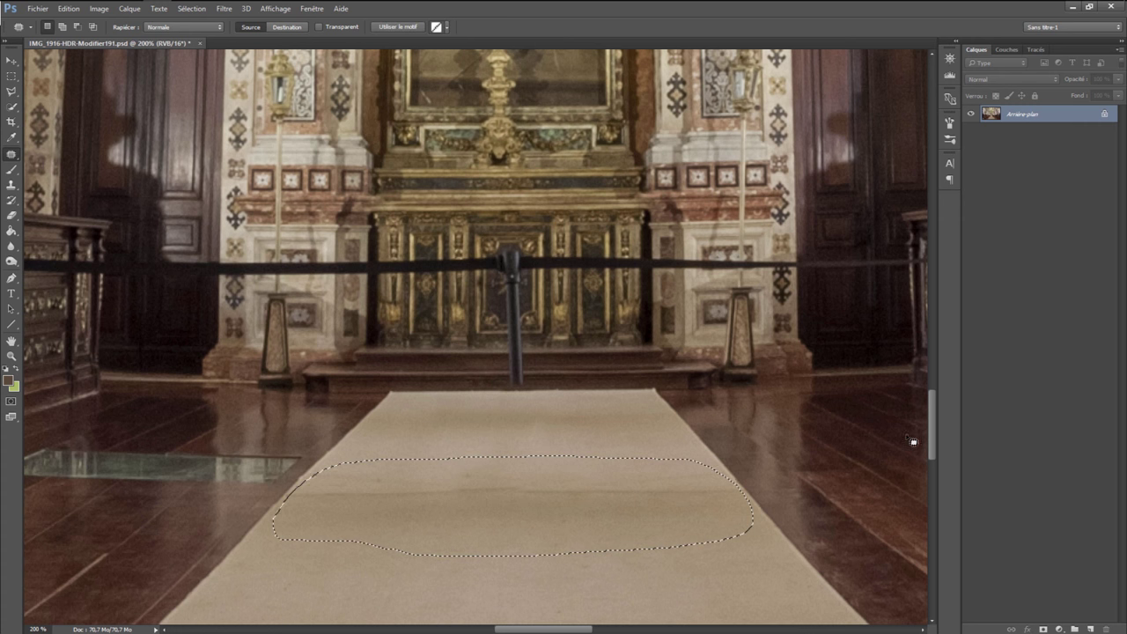
pyautogui.moveTo(932, 424); pyautogui.dragTo(932, 446)
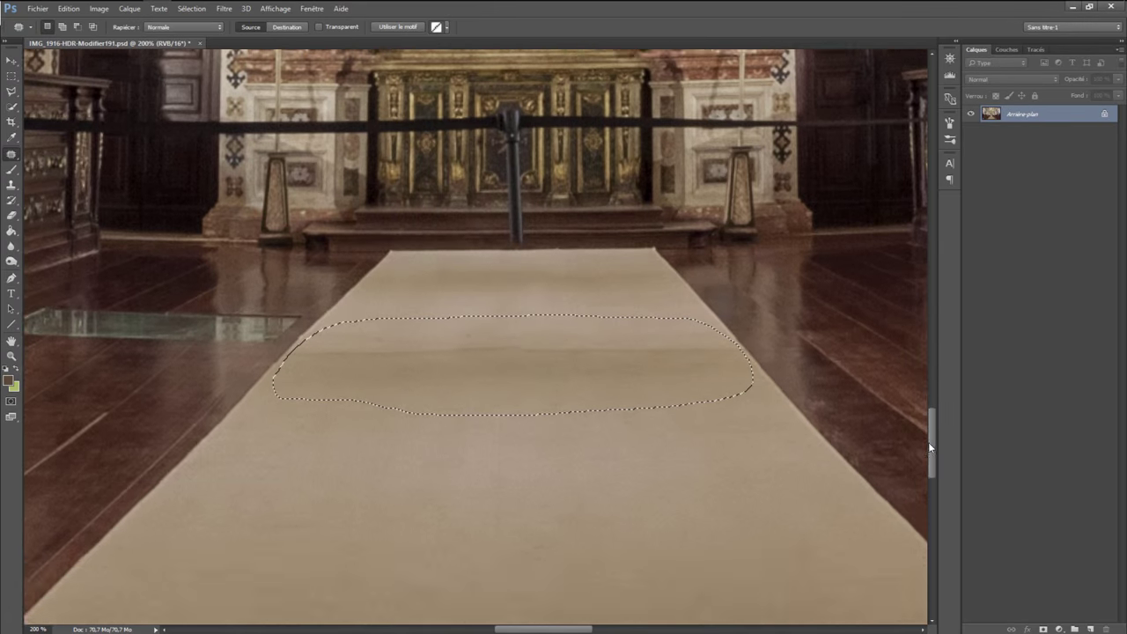
pyautogui.moveTo(548, 343); pyautogui.dragTo(514, 412)
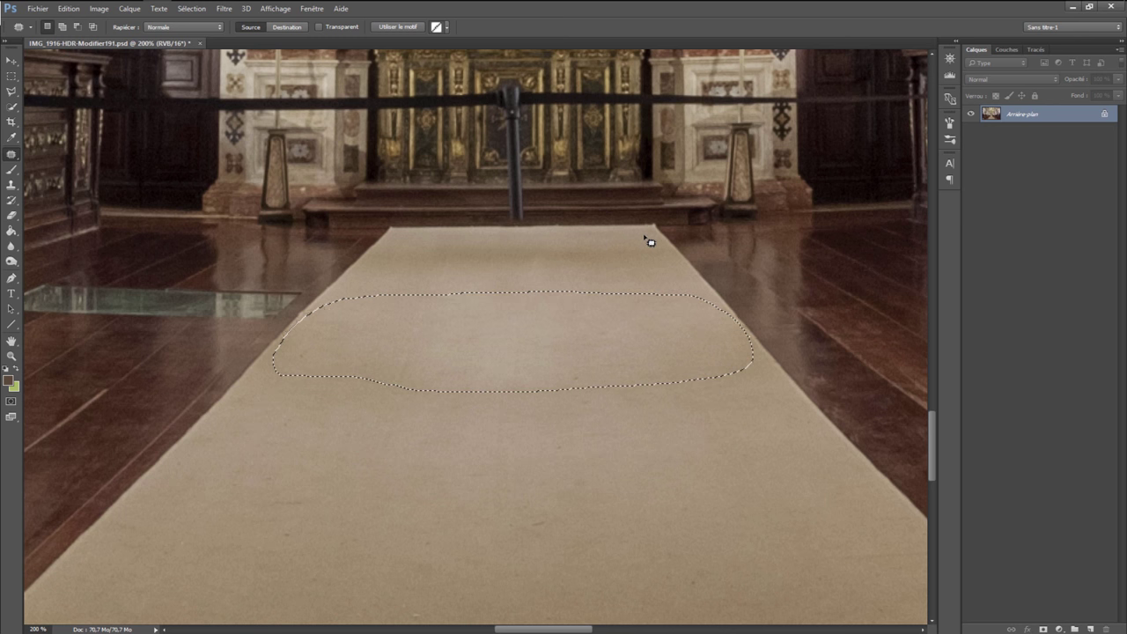
pyautogui.hotkey('ctrl', 'd')
# Step: Outline the uneven top end of the carpet, deselect, and zoom out to review
pyautogui.moveTo(681, 264); pyautogui.dragTo(403, 287)
pyautogui.moveTo(439, 244); pyautogui.dragTo(440, 244)
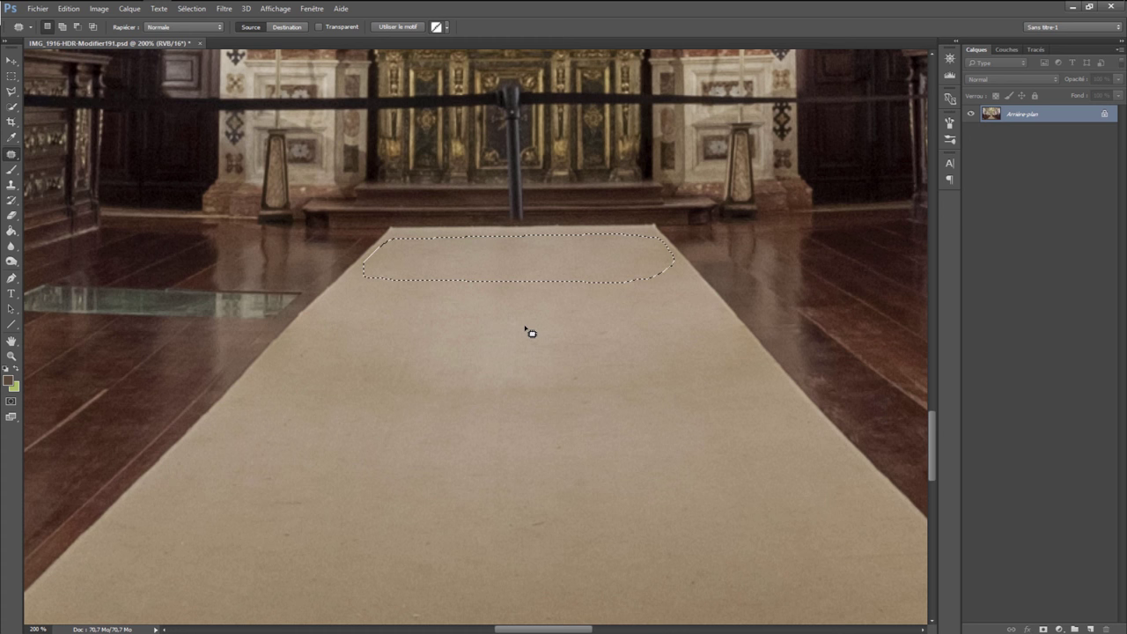
pyautogui.hotkey('ctrl', 'd')
pyautogui.hotkey('ctrl', '-')
pyautogui.hotkey('ctrl', '-')
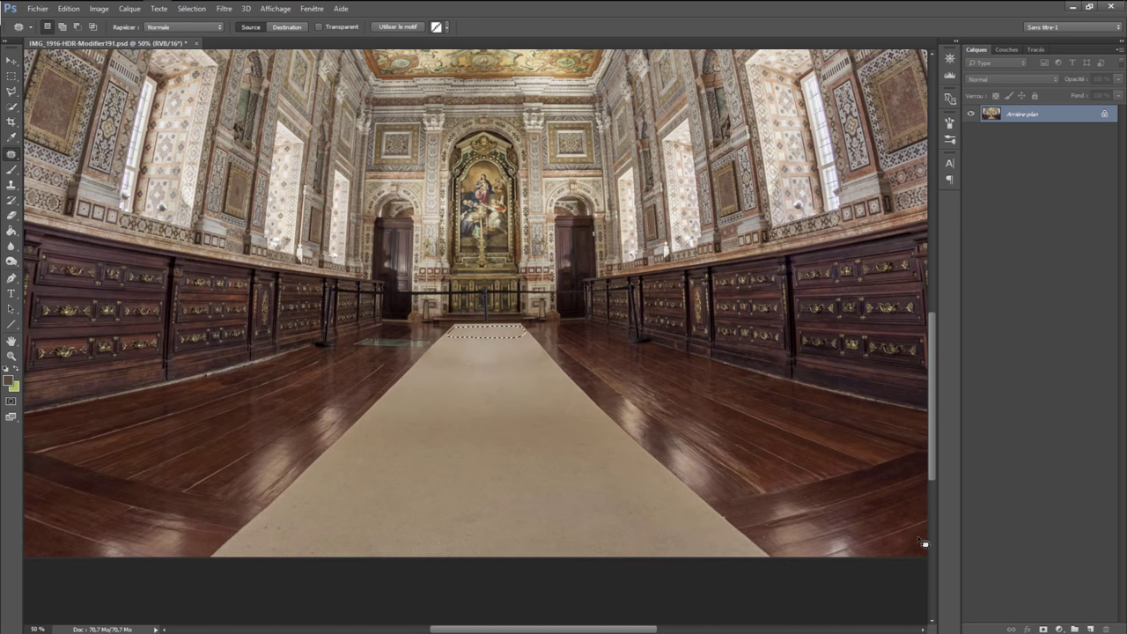
# Step: Clear the carpet selection and zoom to 200% on the right-hand carved wooden cabinets
pyautogui.hotkey('ctrl', '-')
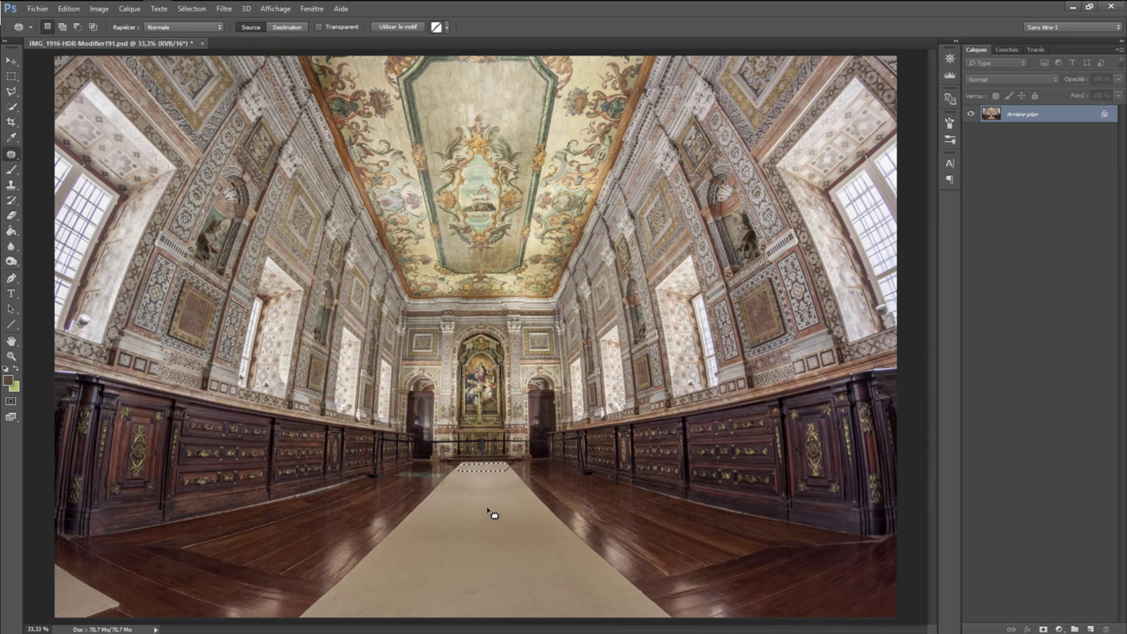
pyautogui.hotkey('ctrl', '-')
pyautogui.hotkey('ctrl', '-')
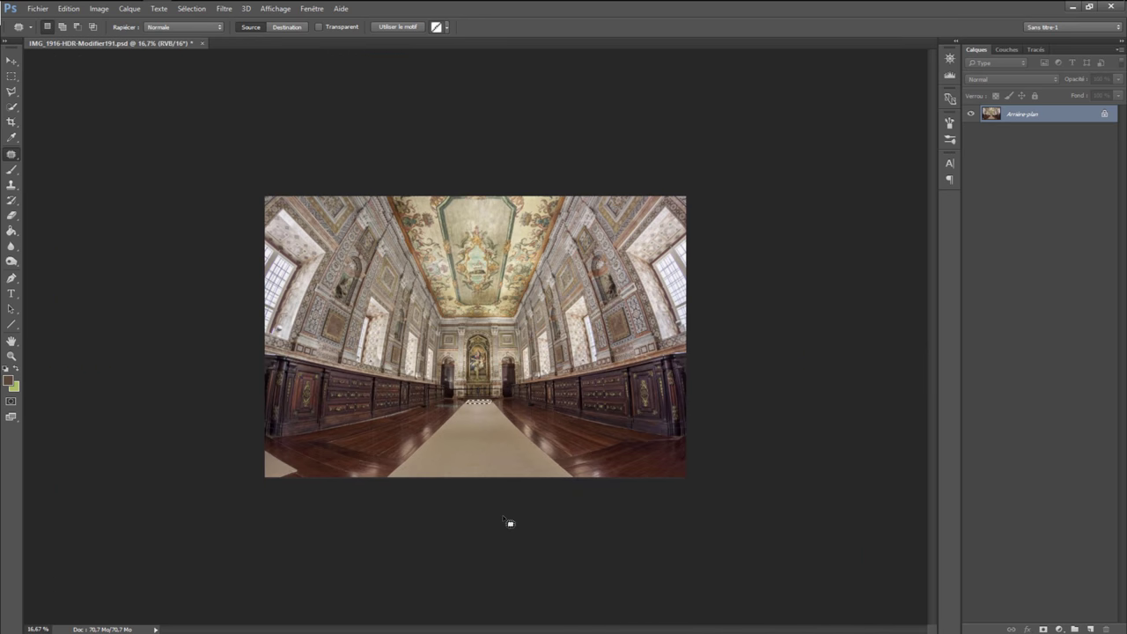
pyautogui.hotkey('ctrl', '+')
pyautogui.hotkey('ctrl', '+')
pyautogui.hotkey('ctrl', 'd')
pyautogui.hotkey('ctrl', '+')
pyautogui.hotkey('ctrl', '+')
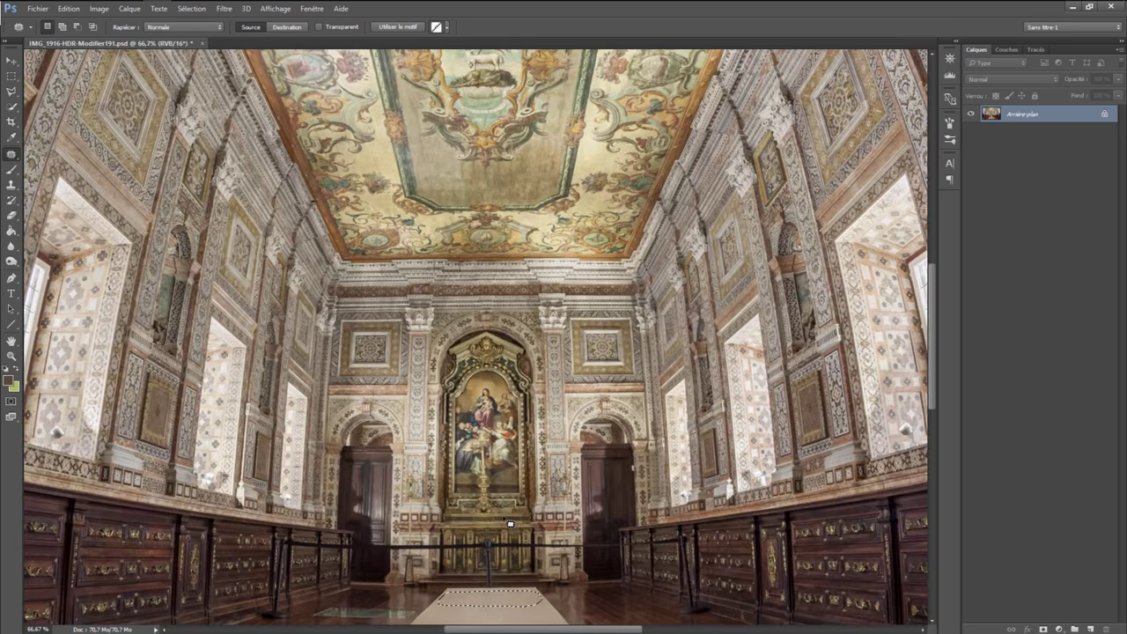
pyautogui.moveTo(931, 379); pyautogui.dragTo(931, 423)
pyautogui.hotkey('ctrl', '+')
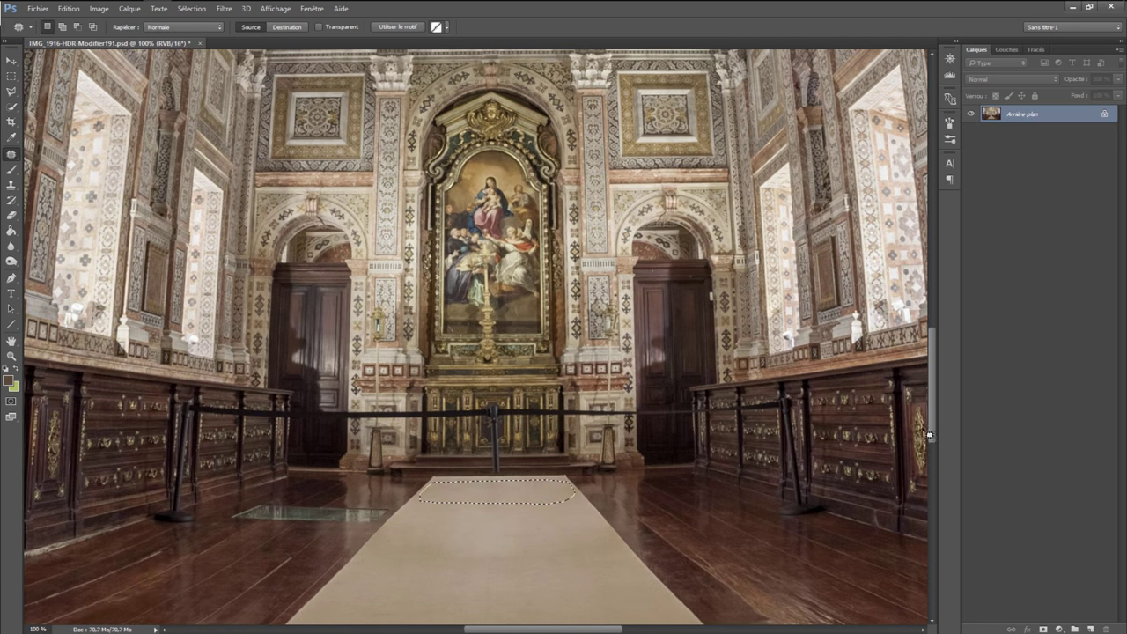
pyautogui.moveTo(597, 630); pyautogui.dragTo(625, 629)
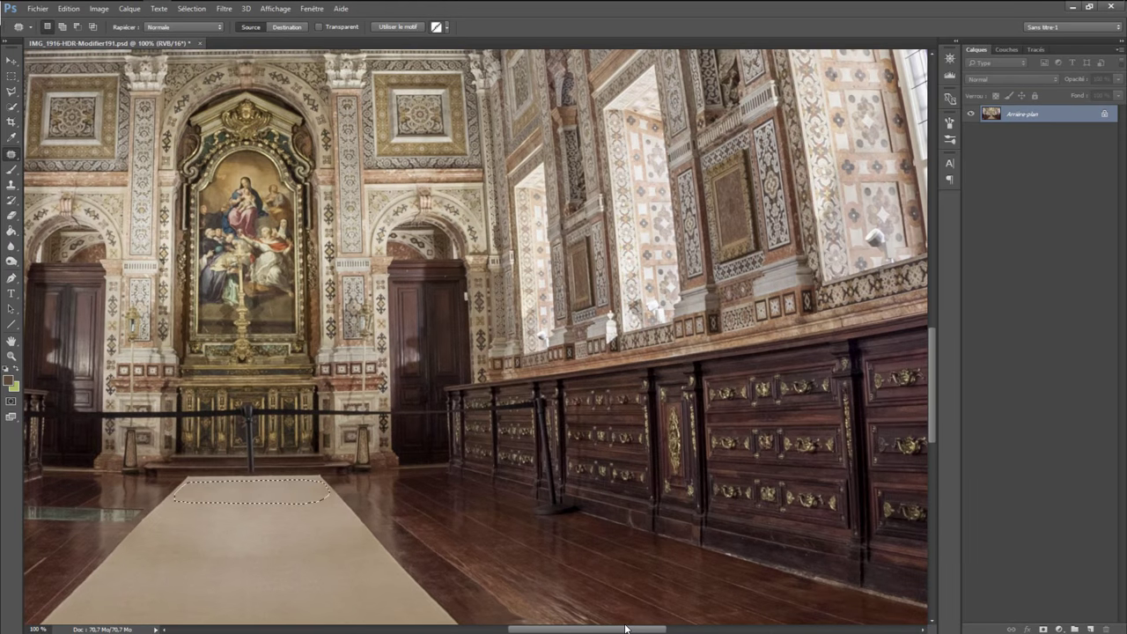
pyautogui.hotkey('ctrl', 'd')
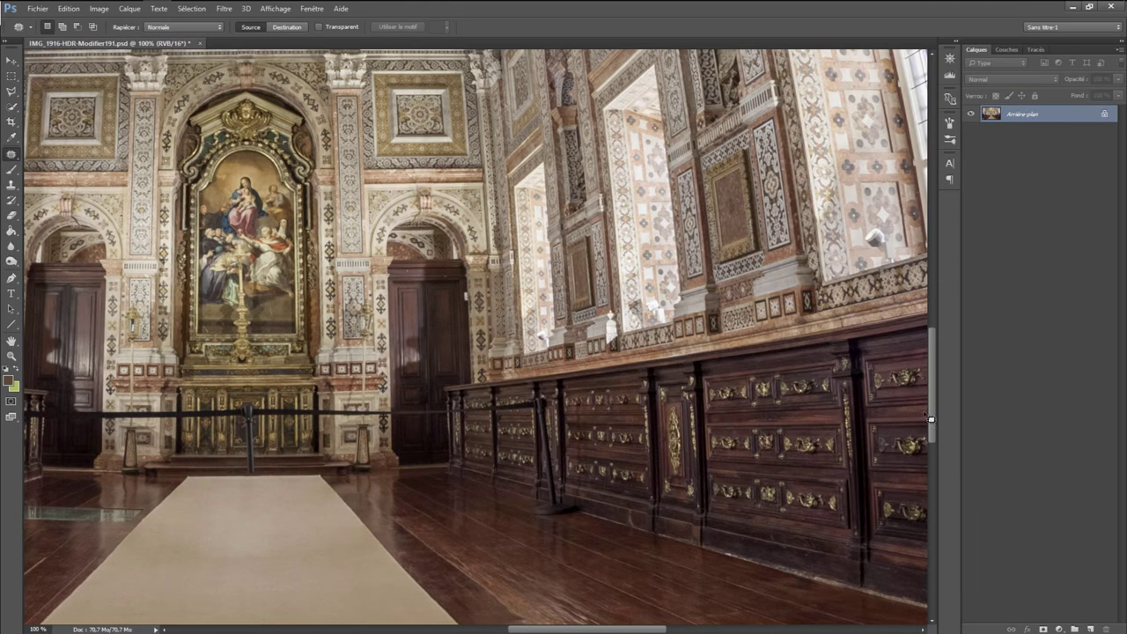
pyautogui.hotkey('ctrl', '+')
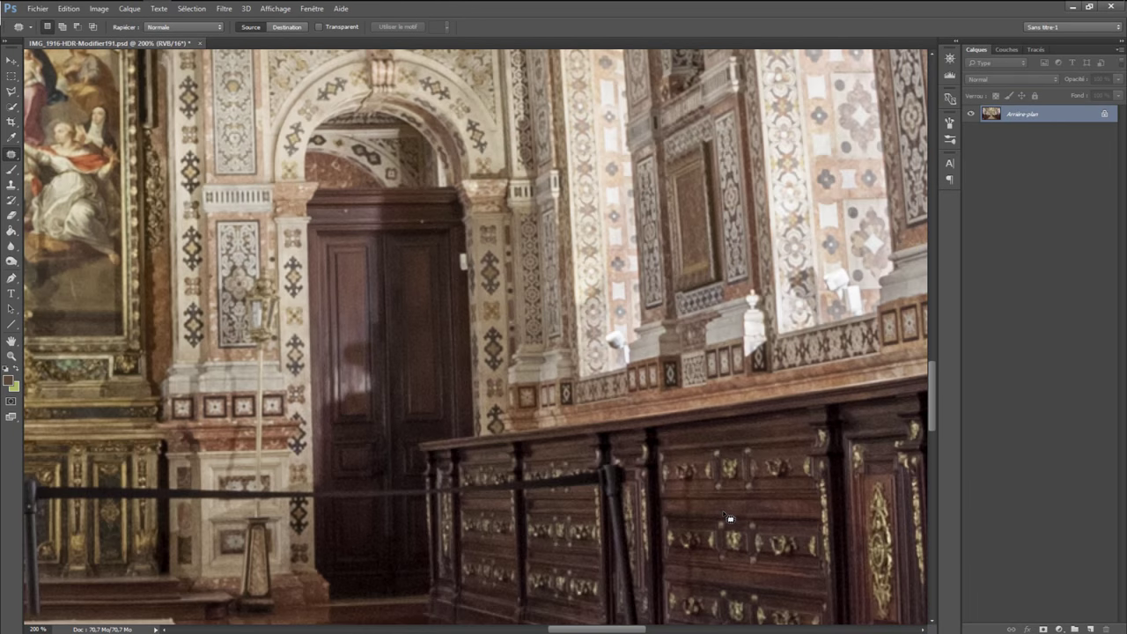
pyautogui.moveTo(607, 630); pyautogui.dragTo(632, 630)
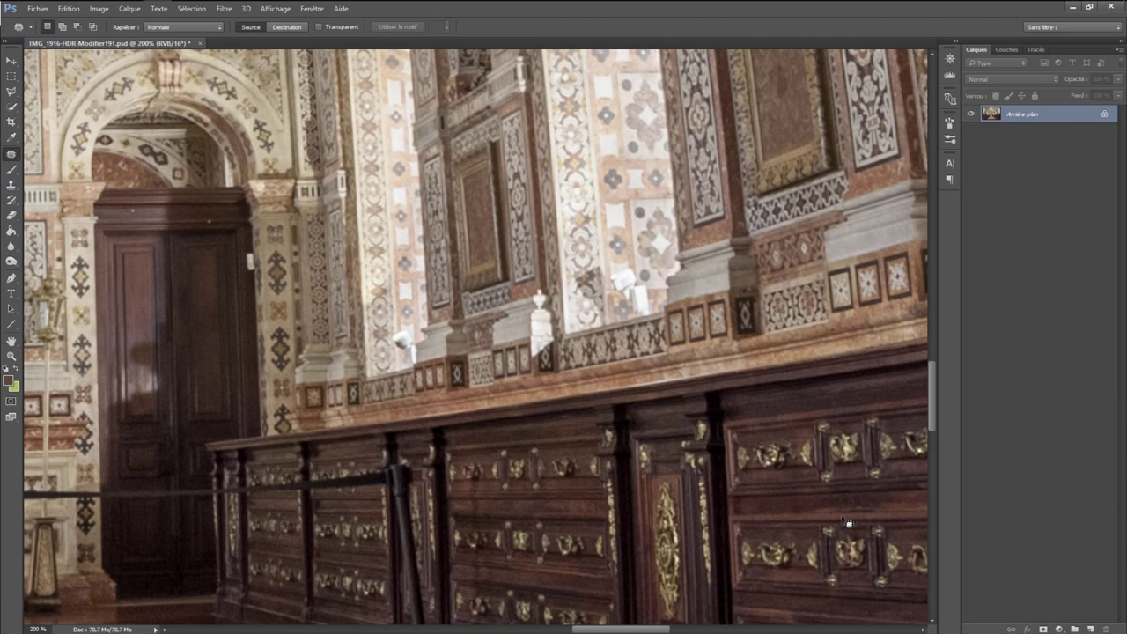
pyautogui.moveTo(931, 405); pyautogui.dragTo(931, 426)
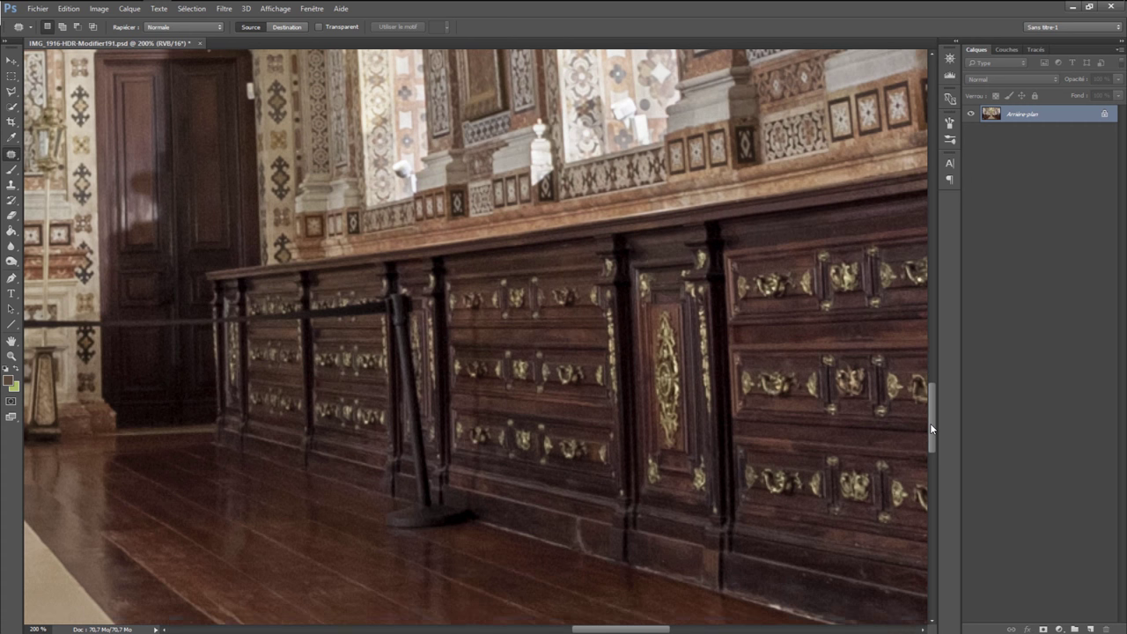
pyautogui.moveTo(932, 419); pyautogui.dragTo(930, 424)
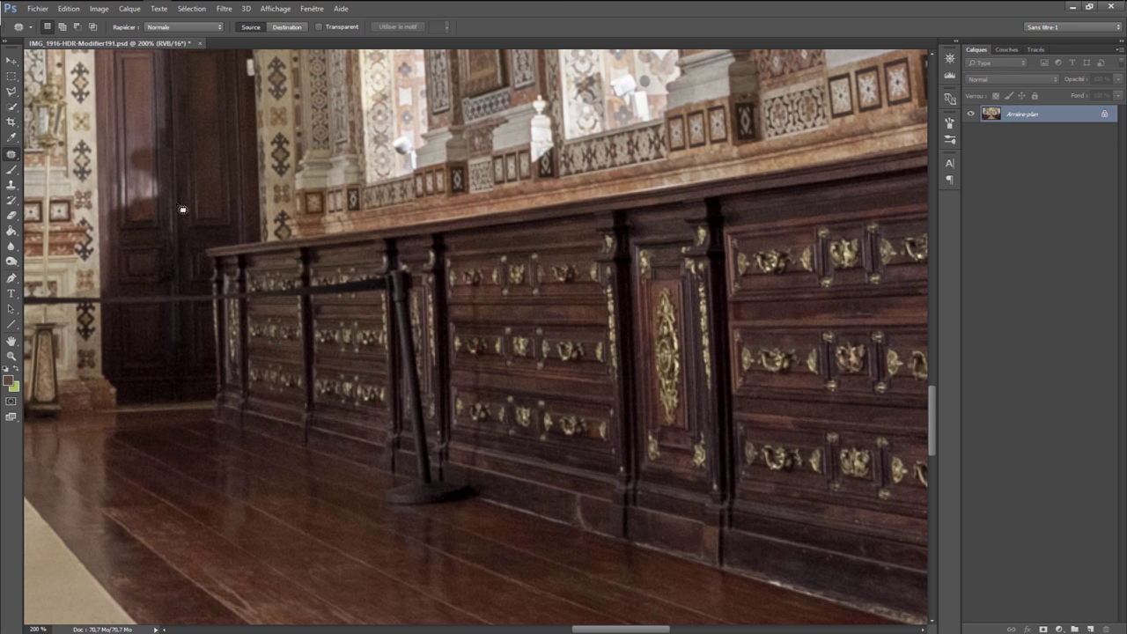
# Step: Outline the ornate gilded cabinet panel with the Polygonal Lasso
pyautogui.click(12, 91)
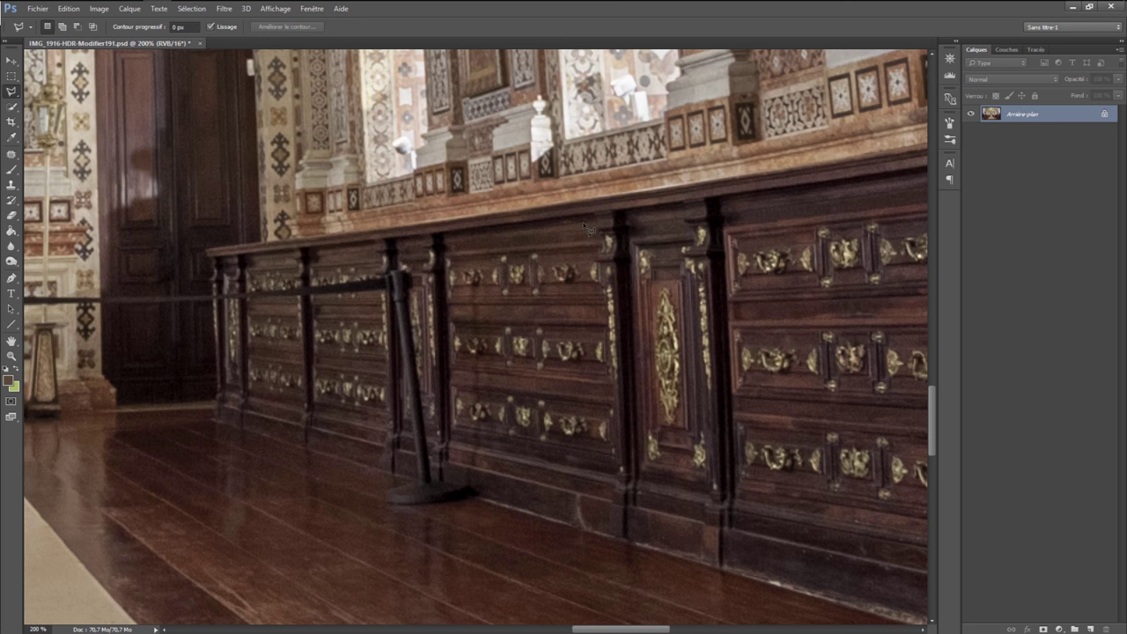
pyautogui.moveTo(583, 231); pyautogui.dragTo(735, 213)
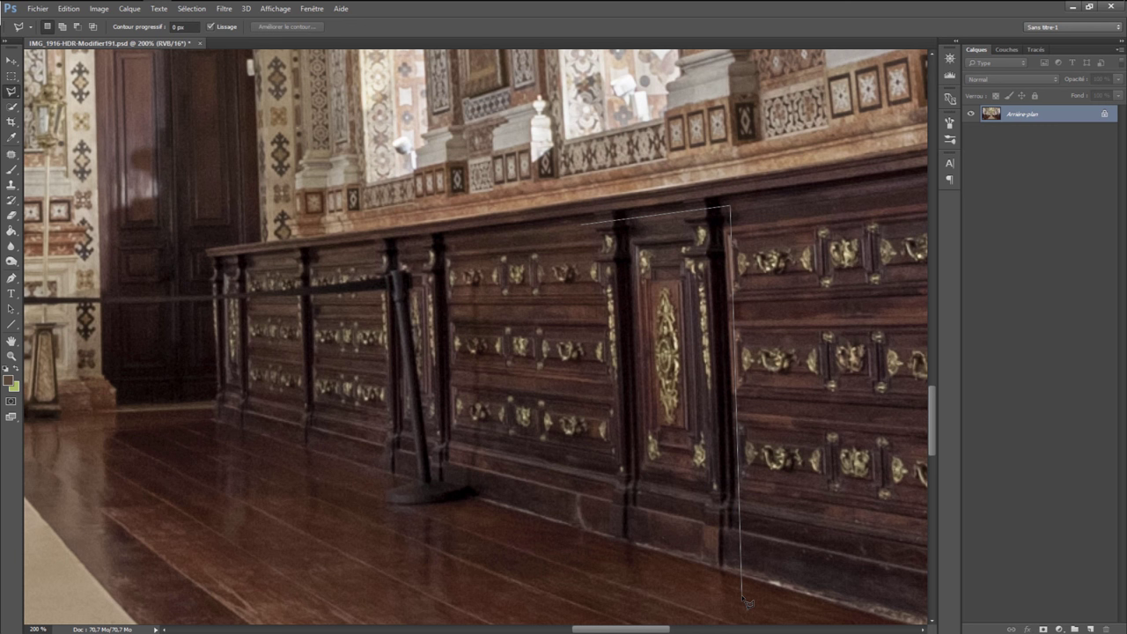
pyautogui.click(741, 594)
pyautogui.doubleClick(597, 556)
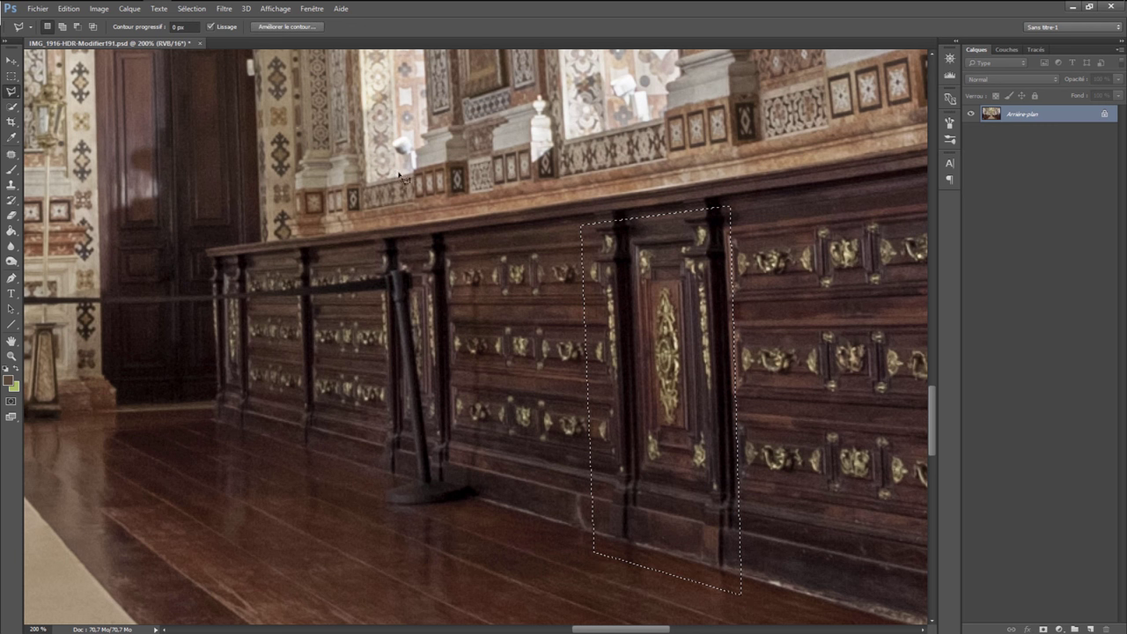
# Step: Feather the panel selection in Refine Edge and copy it to a new layer, Calque 1
pyautogui.click(287, 26)
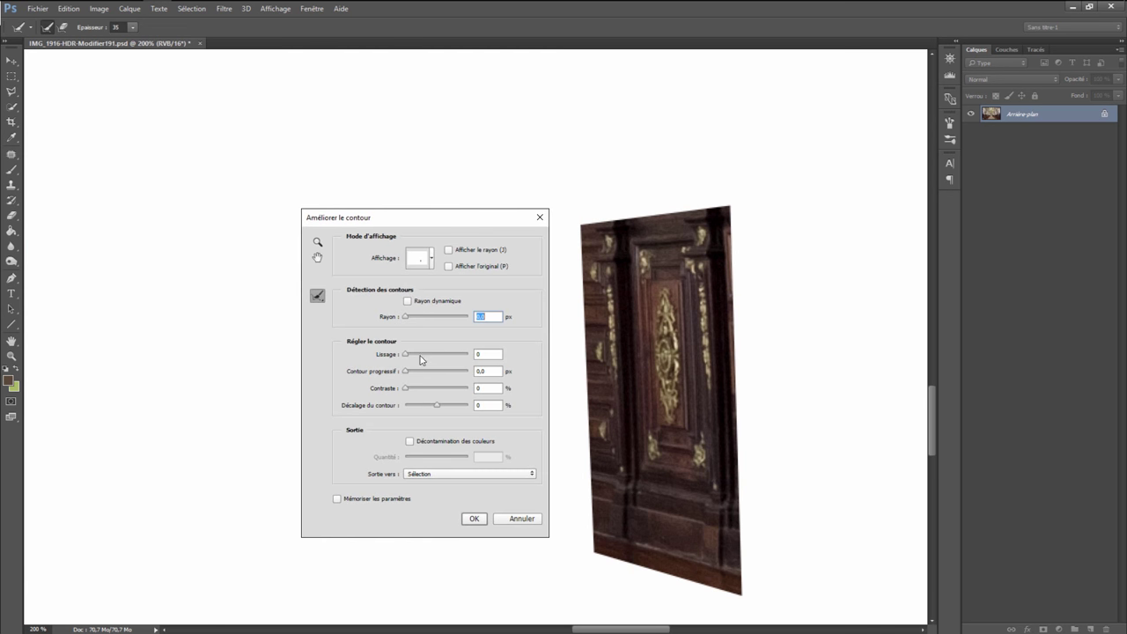
pyautogui.moveTo(408, 376); pyautogui.dragTo(423, 376)
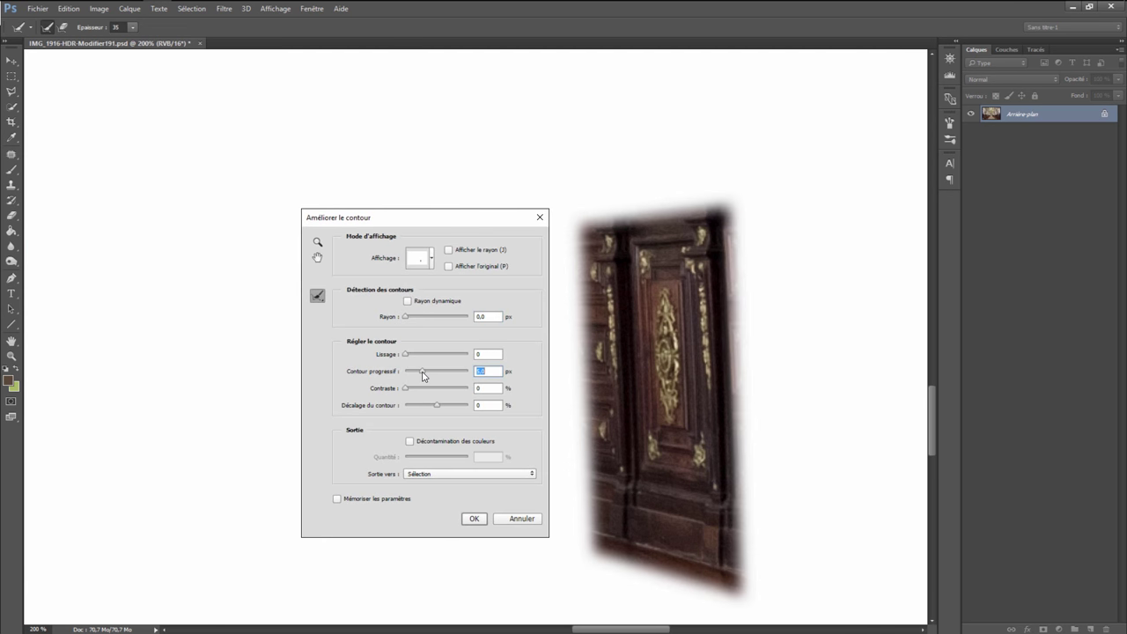
pyautogui.click(475, 518)
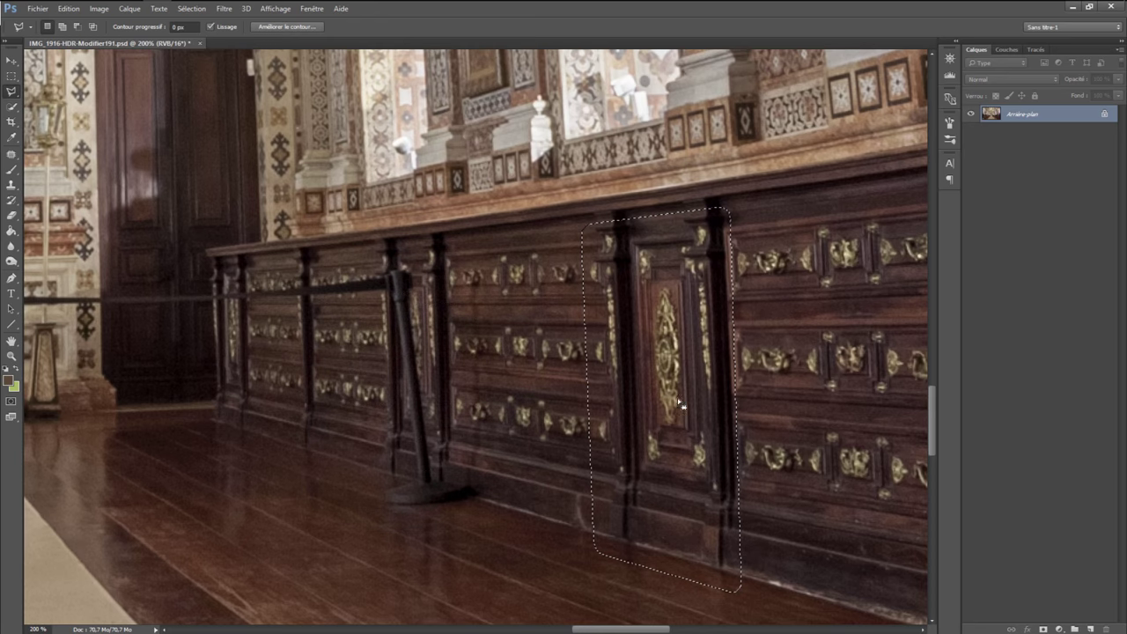
pyautogui.rightClick(658, 362)
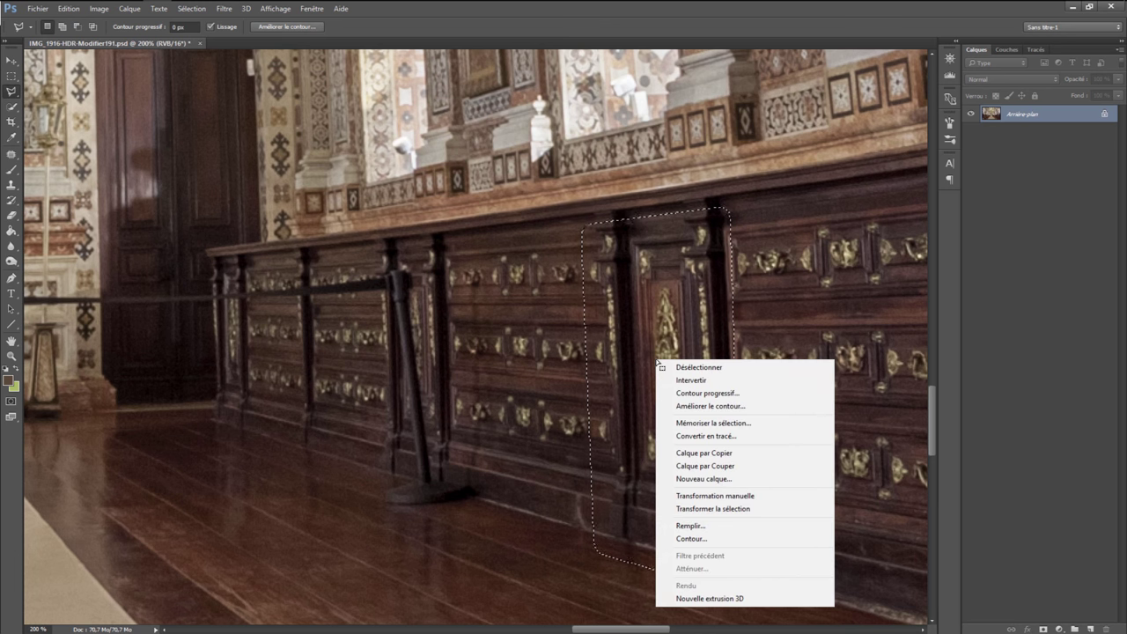
pyautogui.click(709, 452)
pyautogui.click(12, 60)
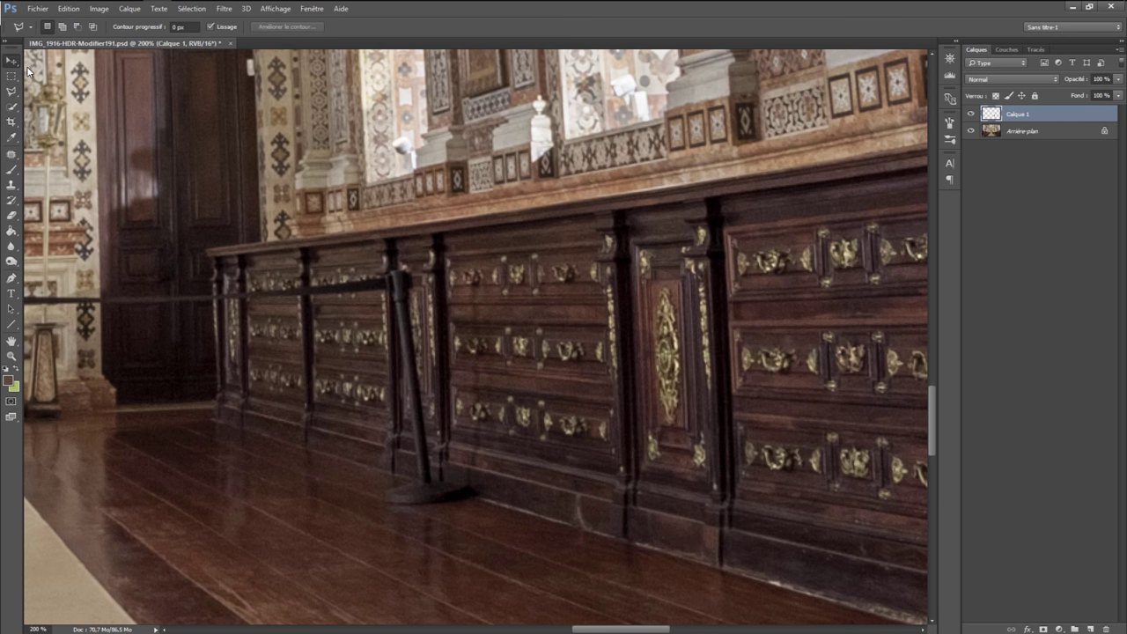
# Step: Move the Calque 1 panel copy left over the stanchion bay and scale it to fit the cabinet row
pyautogui.moveTo(696, 387)
pyautogui.mouseDown()
pyautogui.moveTo(589, 351)
pyautogui.moveTo(410, 414)
pyautogui.moveTo(404, 407)
pyautogui.mouseUp()
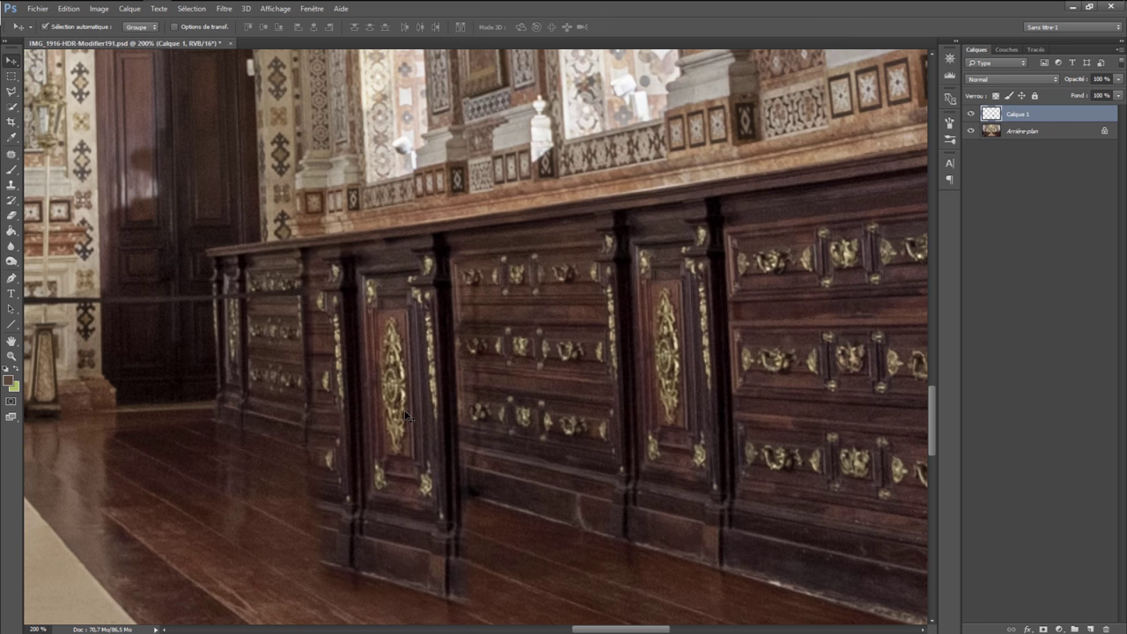
pyautogui.click(69, 8)
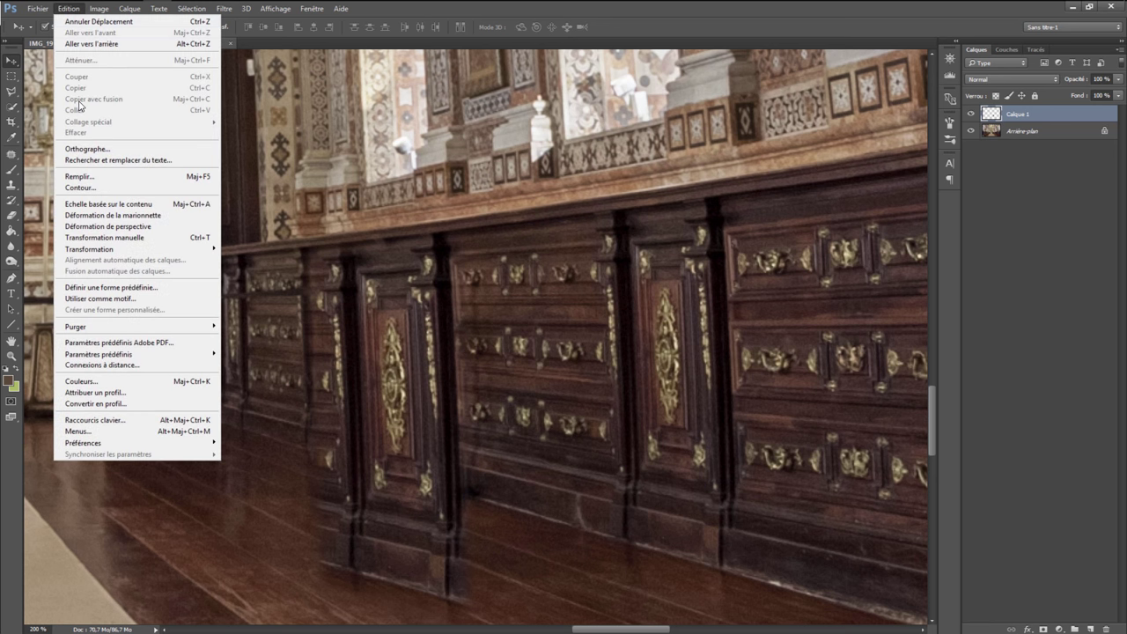
pyautogui.moveTo(89, 249)
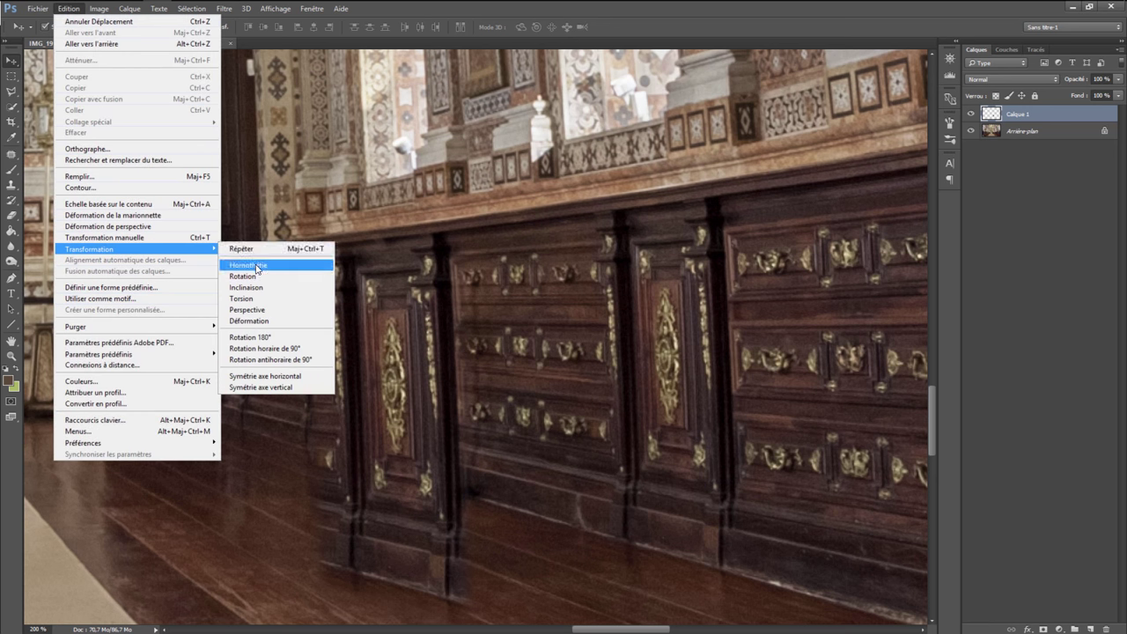
pyautogui.click(251, 265)
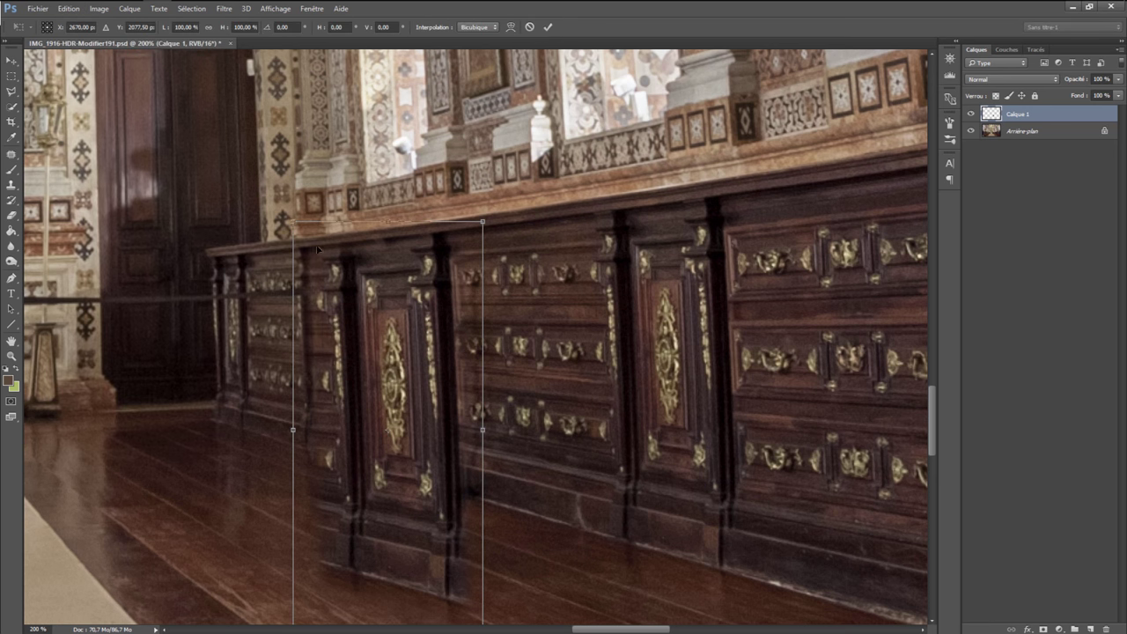
pyautogui.moveTo(293, 221); pyautogui.dragTo(344, 331)
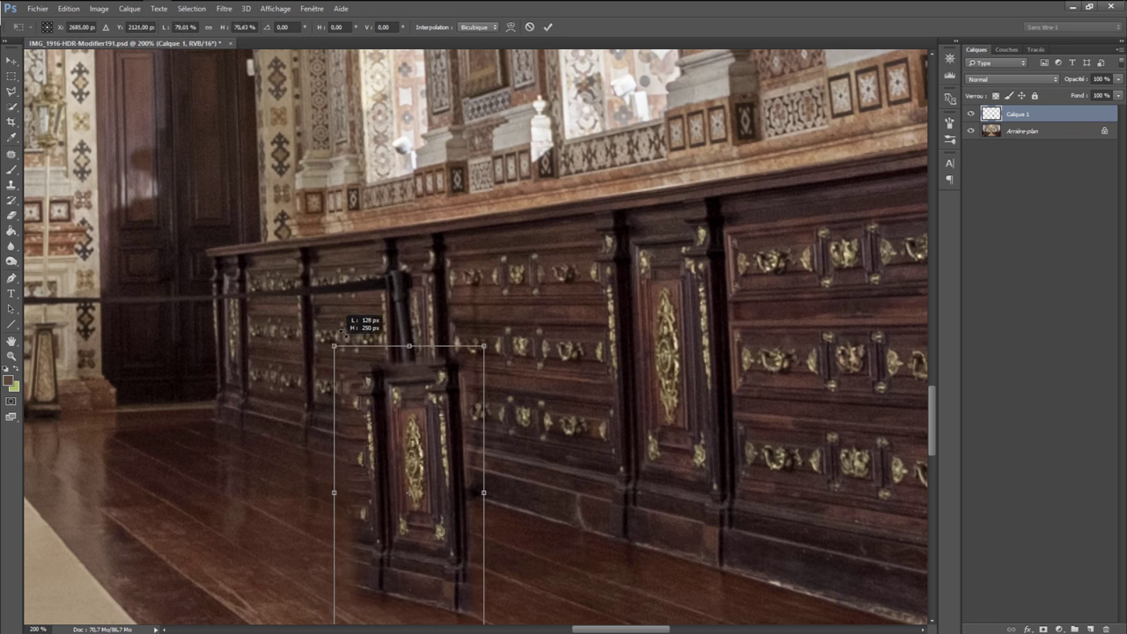
pyautogui.moveTo(409, 377); pyautogui.dragTo(391, 285)
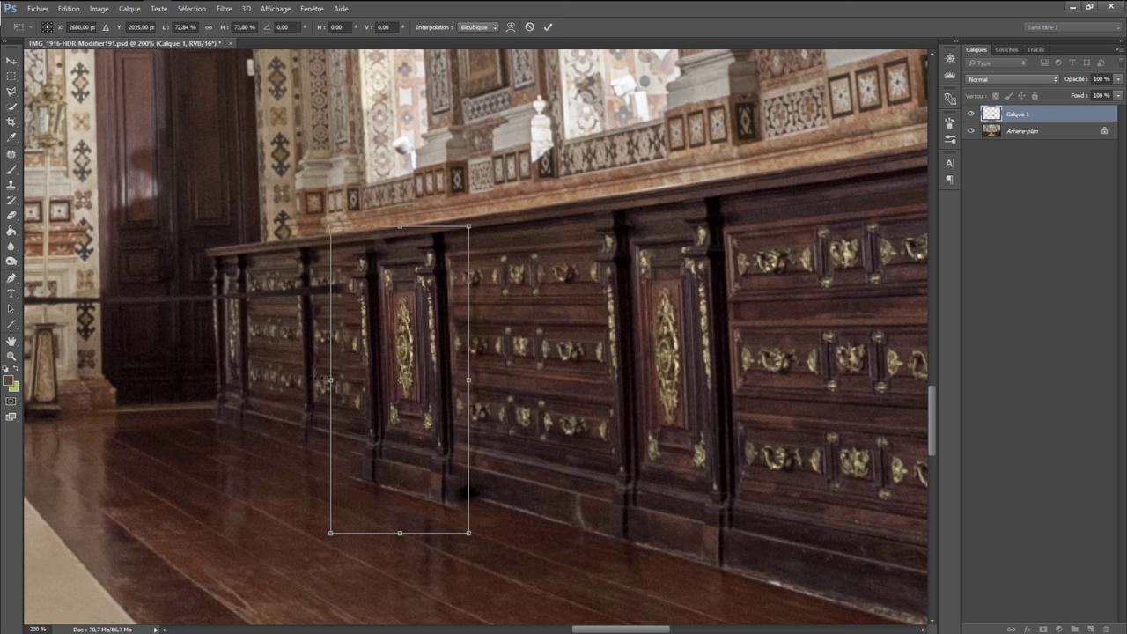
pyautogui.moveTo(329, 379); pyautogui.dragTo(358, 380)
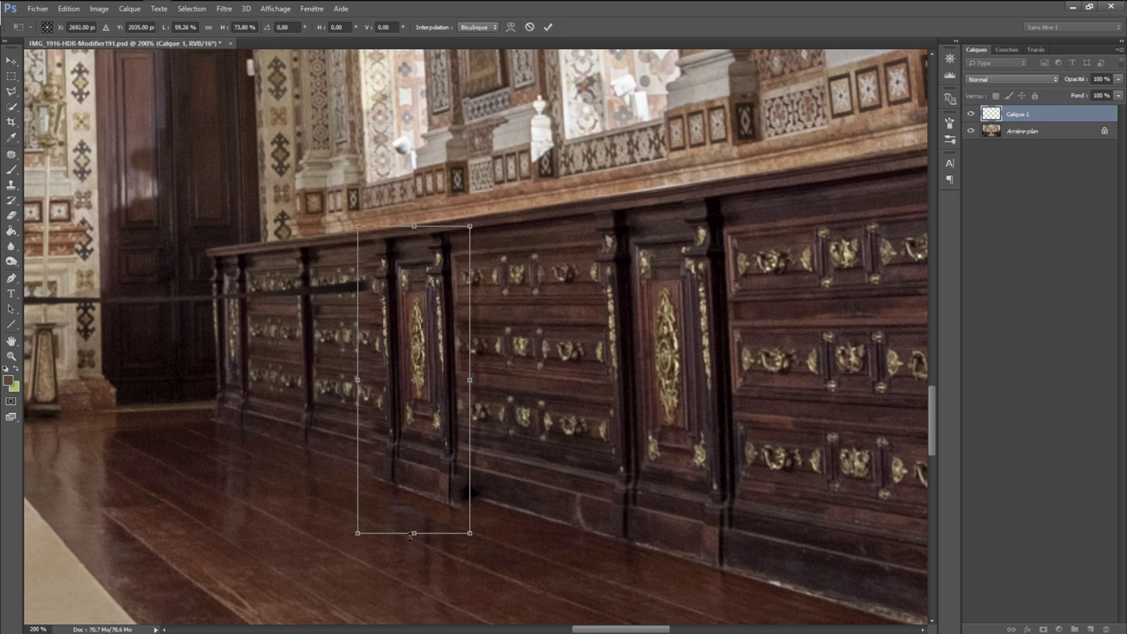
pyautogui.moveTo(413, 534); pyautogui.dragTo(413, 517)
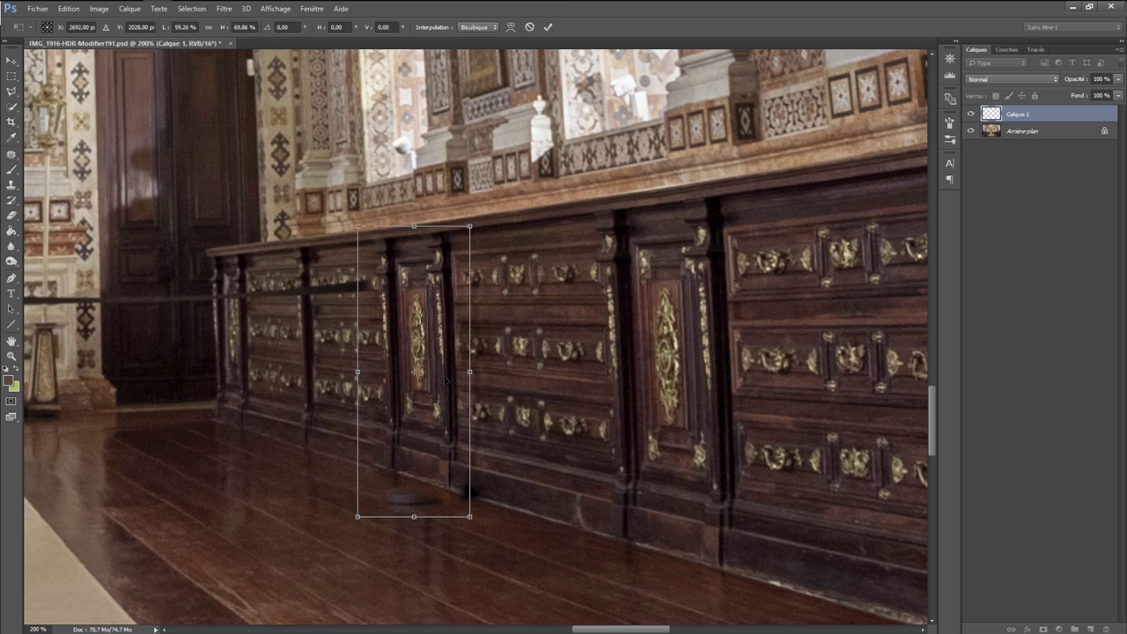
# Step: Skew the panel copy to match the cabinet's perspective and commit the transform
pyautogui.click(69, 9)
pyautogui.moveTo(132, 248)
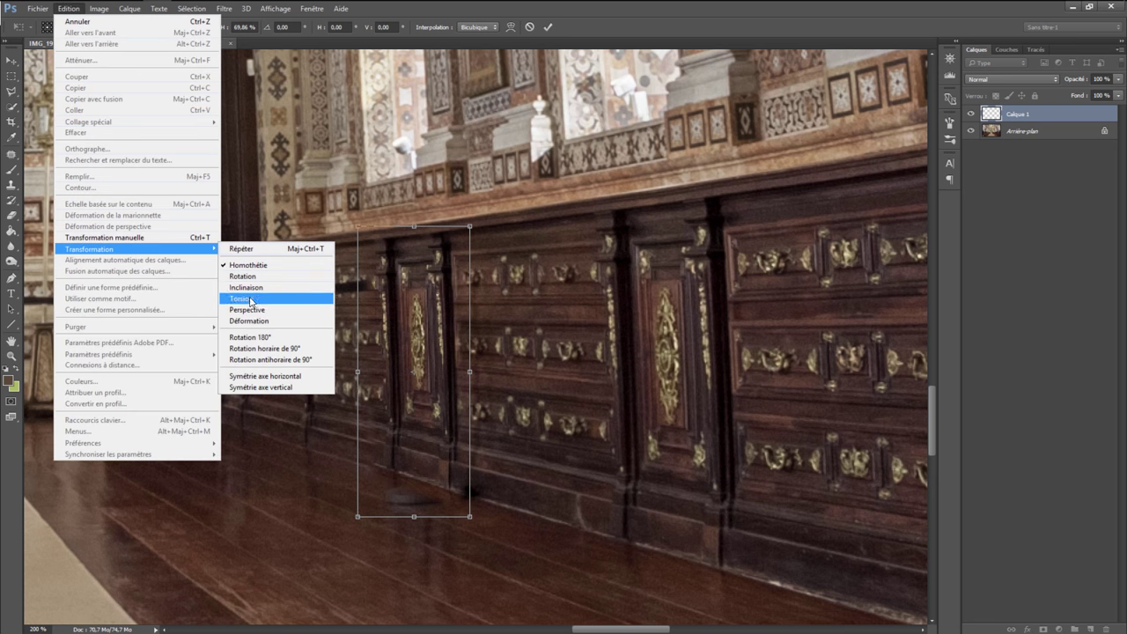
pyautogui.click(251, 311)
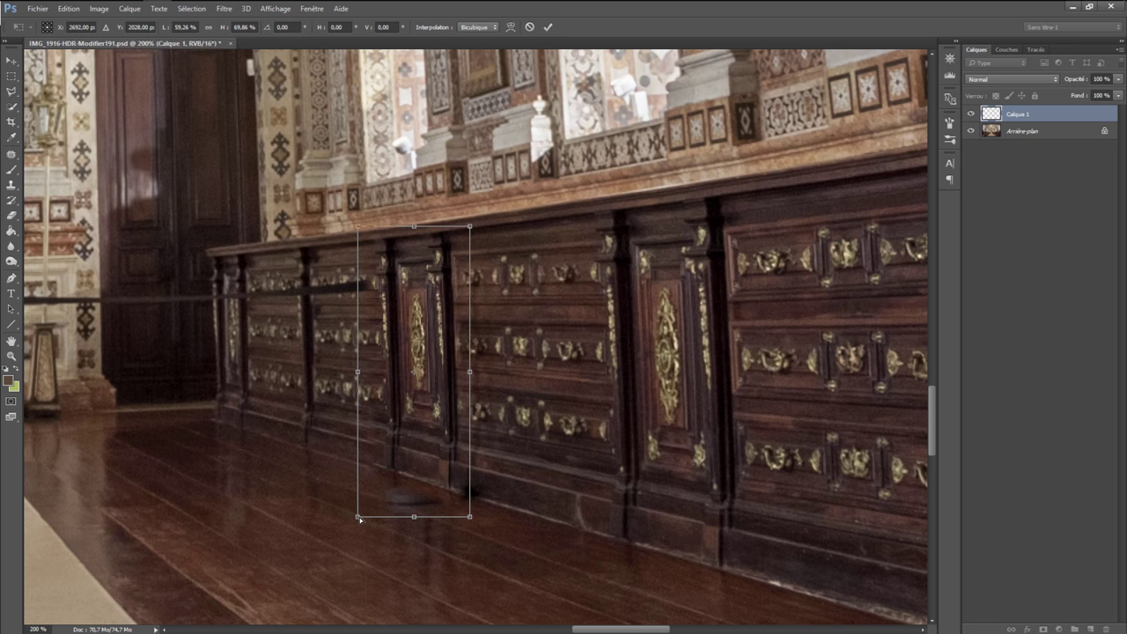
pyautogui.moveTo(359, 517); pyautogui.dragTo(360, 520)
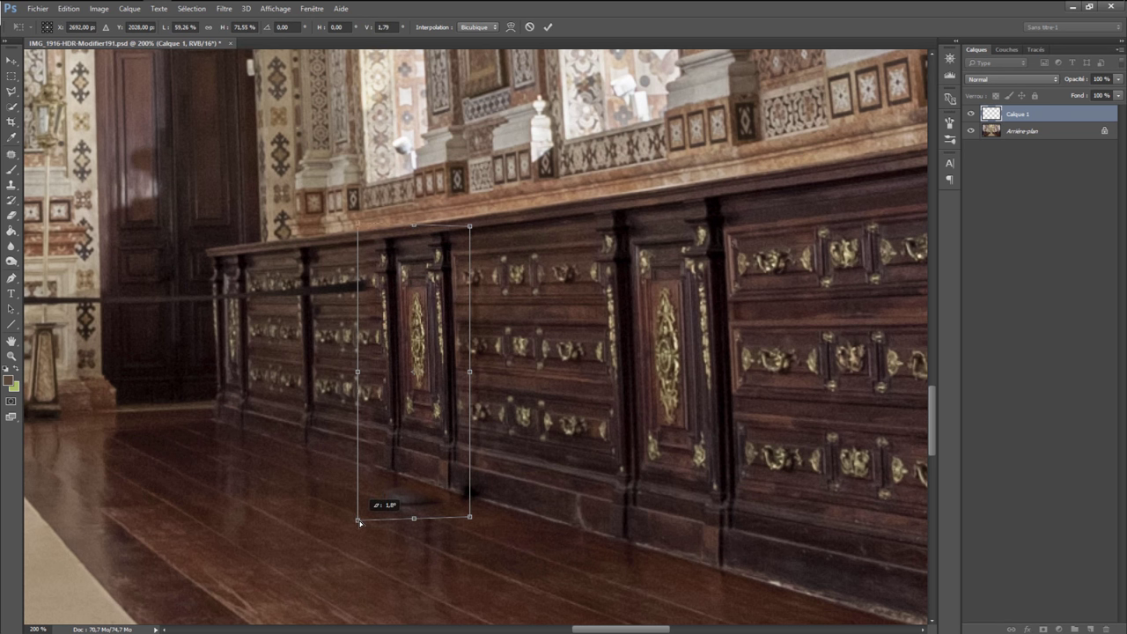
pyautogui.moveTo(359, 520); pyautogui.dragTo(359, 520)
pyautogui.moveTo(359, 376); pyautogui.dragTo(359, 377)
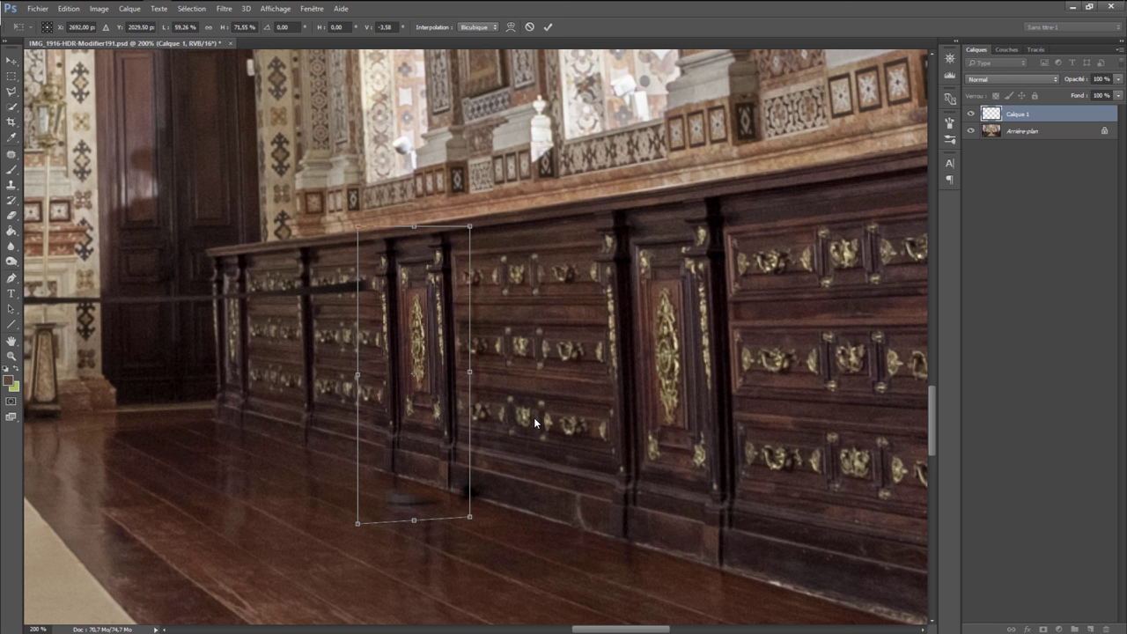
pyautogui.press('Return')
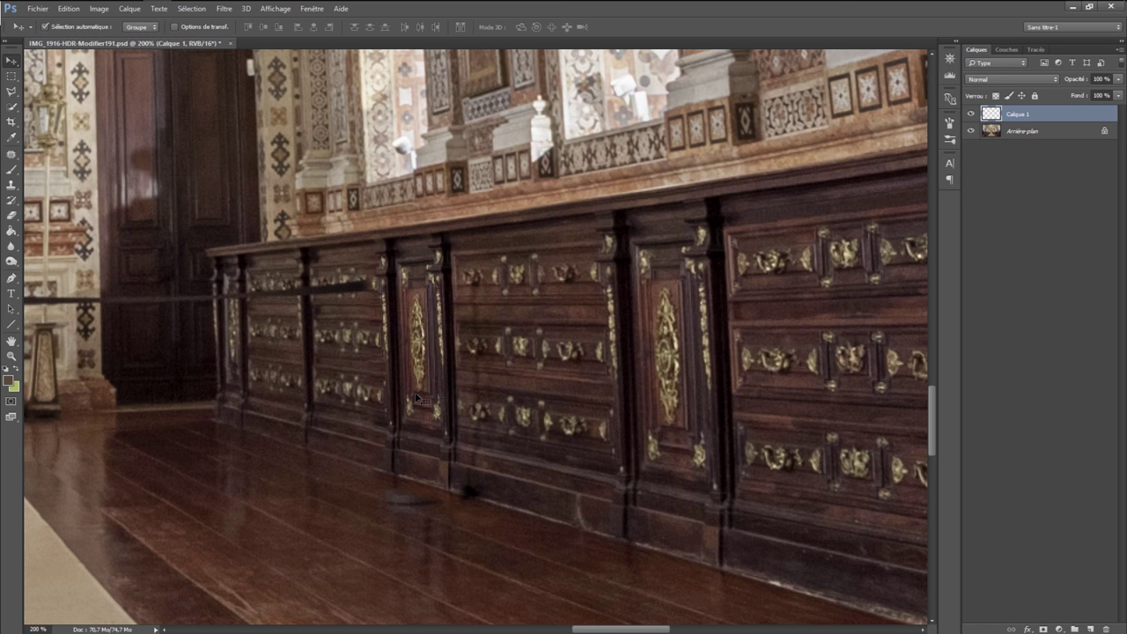
# Step: Merge the panel layer into the background and clone wood over the floor smudge
pyautogui.keyDown('shift'); pyautogui.click(1021, 135); pyautogui.keyUp('shift')
pyautogui.rightClick(1020, 133)
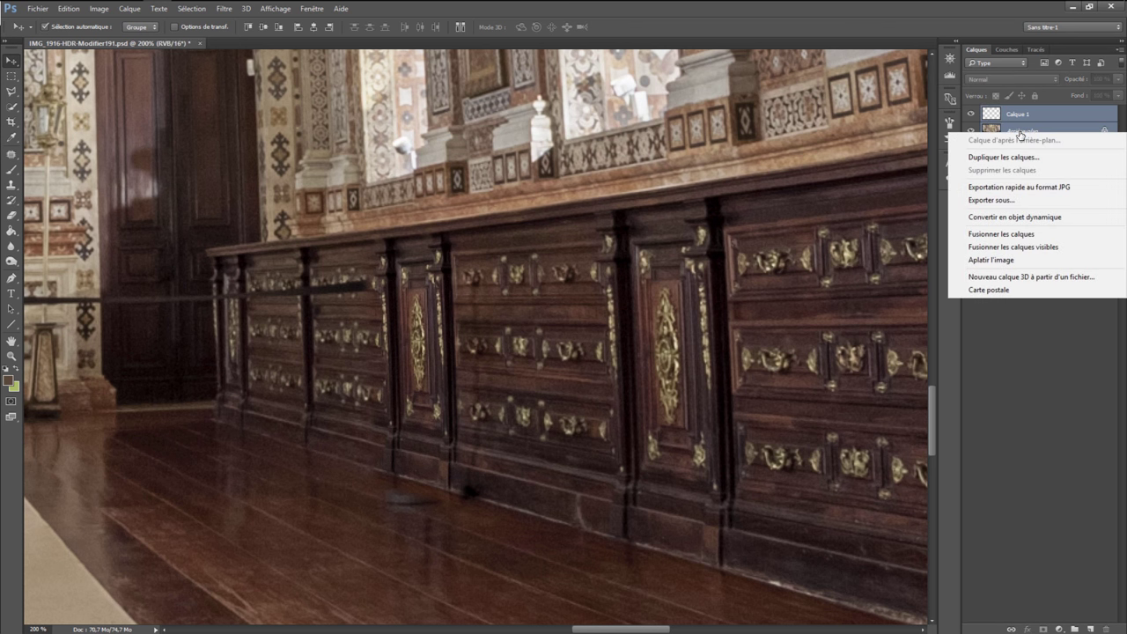
pyautogui.click(998, 235)
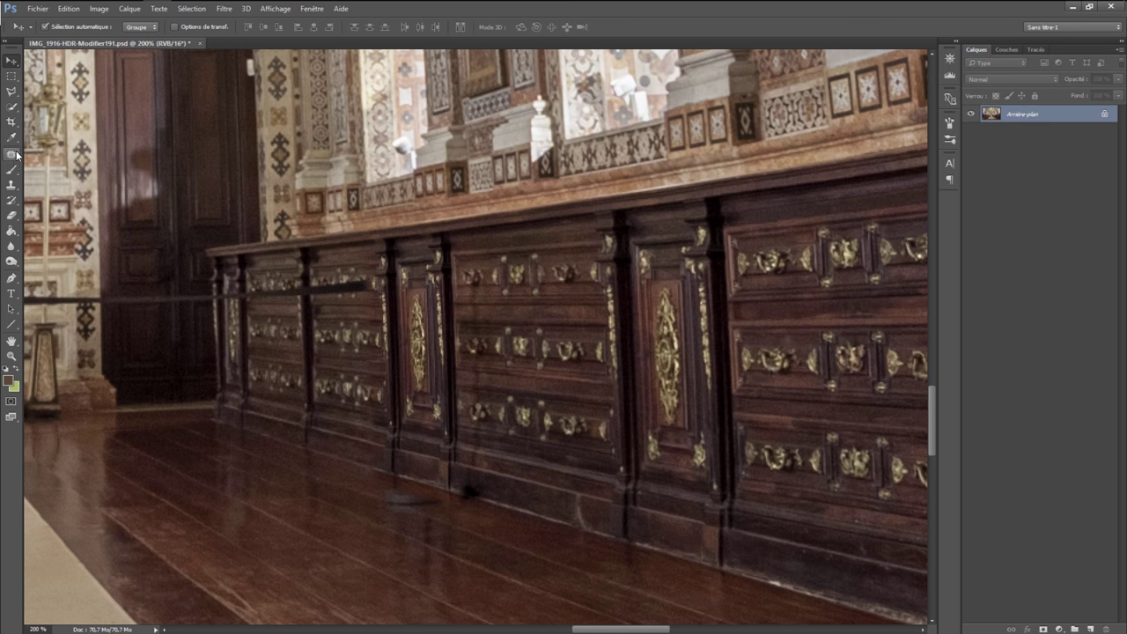
pyautogui.click(16, 184)
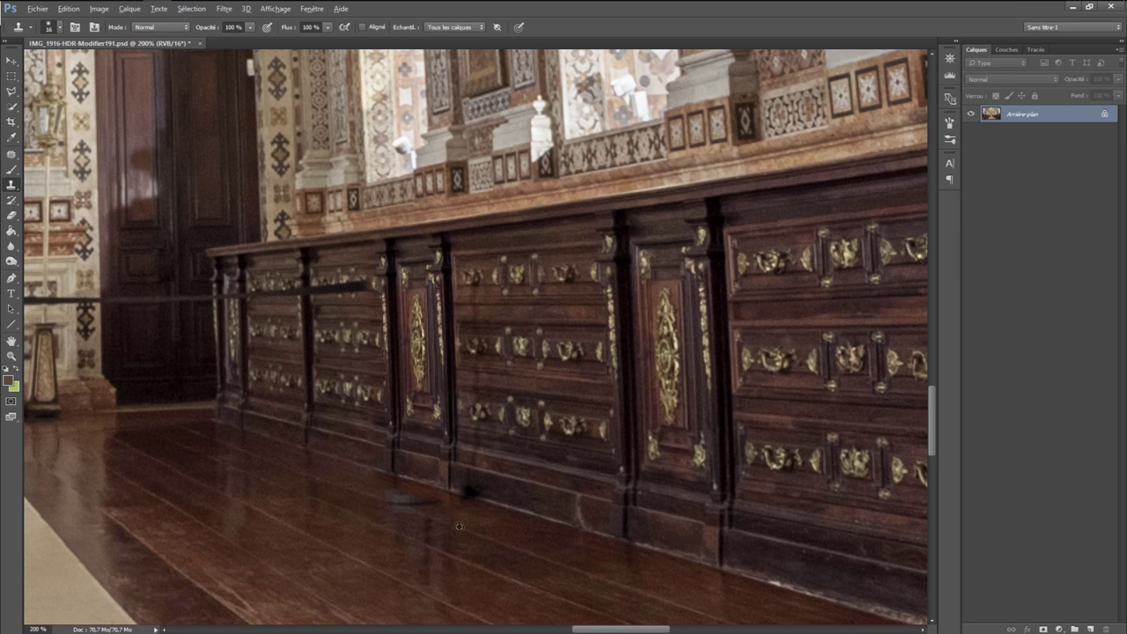
pyautogui.moveTo(417, 506); pyautogui.dragTo(390, 495)
pyautogui.moveTo(380, 493); pyautogui.dragTo(409, 493)
# Step: Clone away the dark rope end and remaining rope along the cabinet panels
pyautogui.click(351, 294)
pyautogui.hotkey('ctrl', 'z')
pyautogui.click(345, 284)
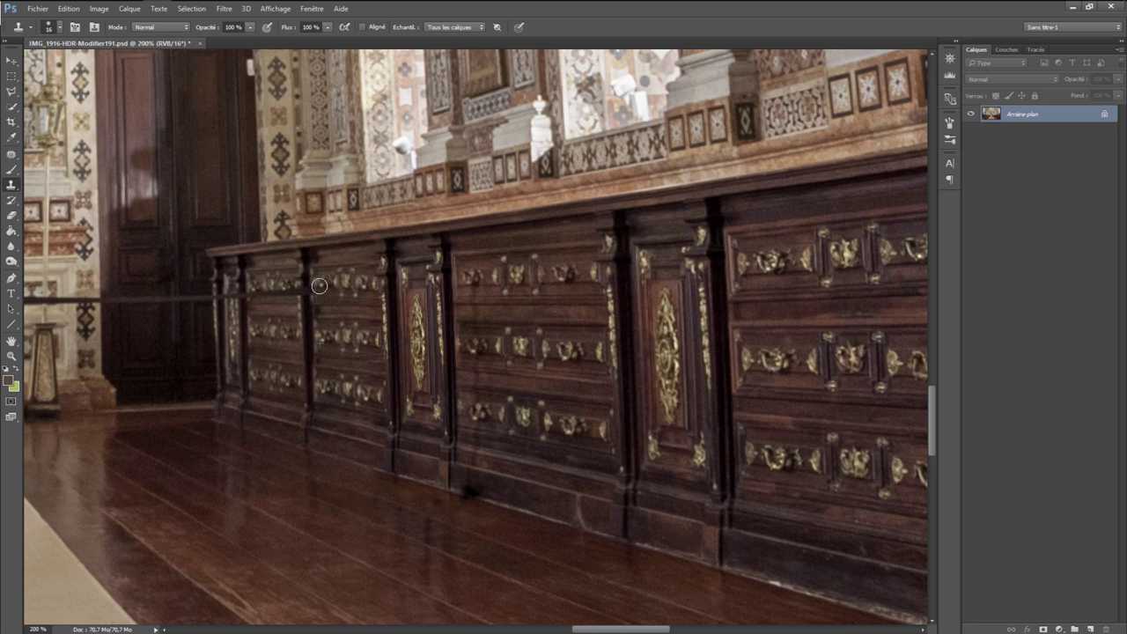
pyautogui.moveTo(328, 299); pyautogui.dragTo(315, 305)
pyautogui.moveTo(276, 299); pyautogui.dragTo(253, 296)
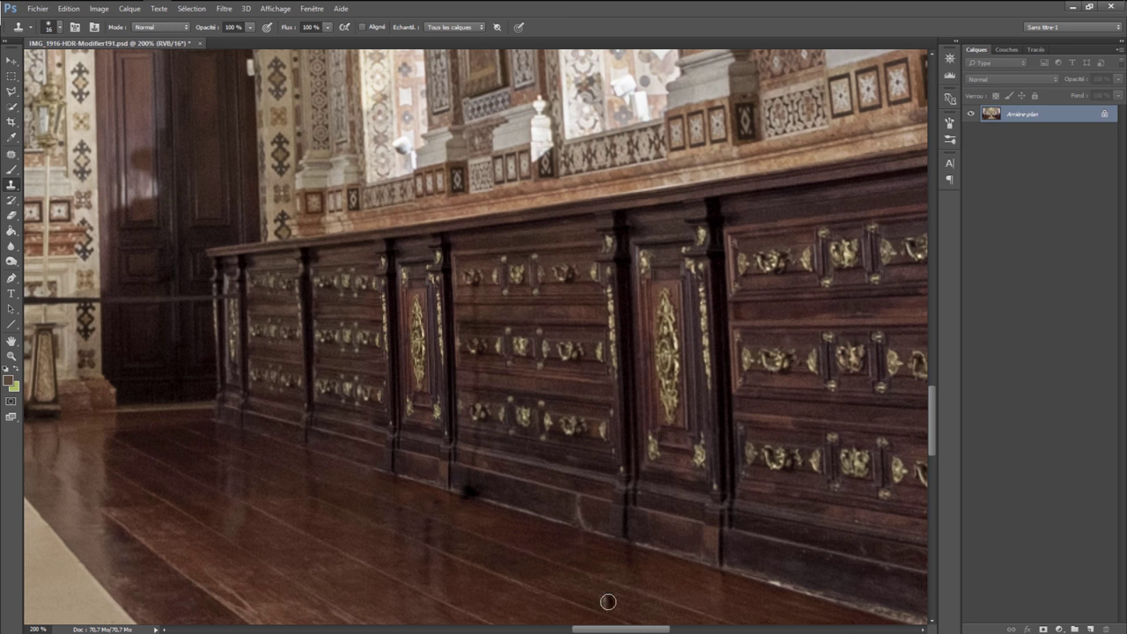
pyautogui.moveTo(619, 630); pyautogui.dragTo(580, 630)
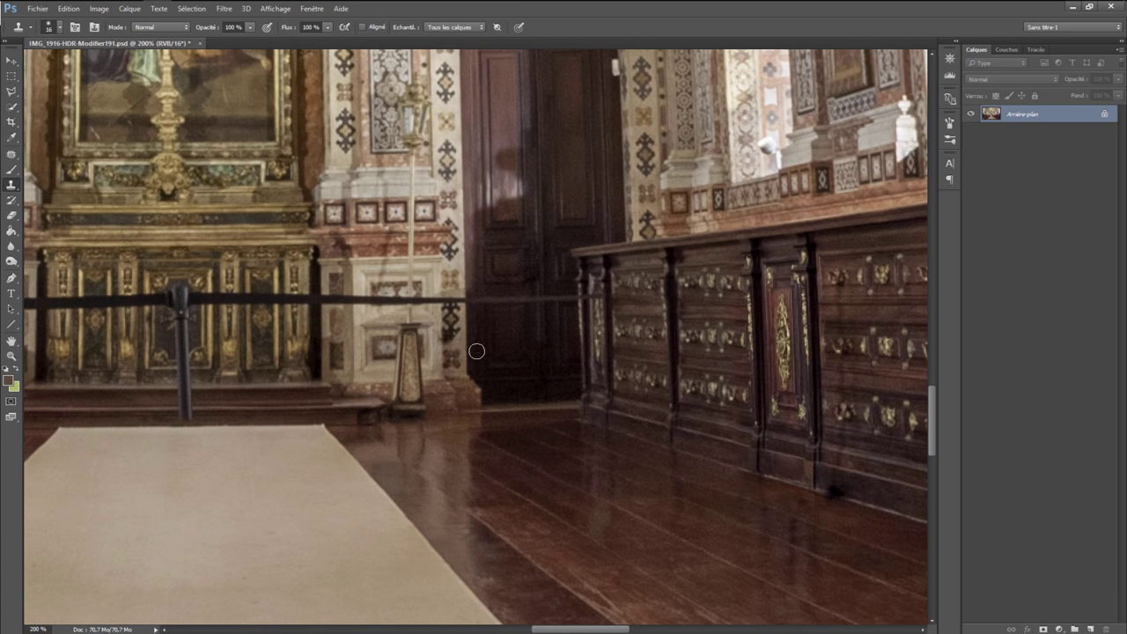
# Step: Lasso the dark pilaster ornament below the rope and feather it 0.9 px in Refine Edge
pyautogui.scroll(2, 465, 343)
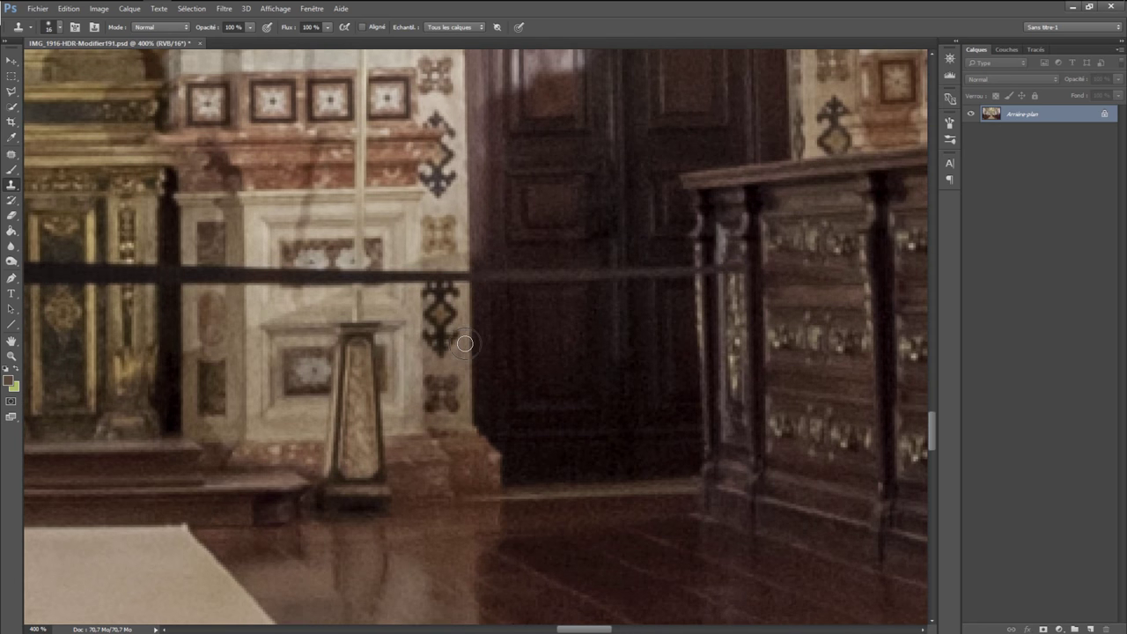
pyautogui.click(10, 91)
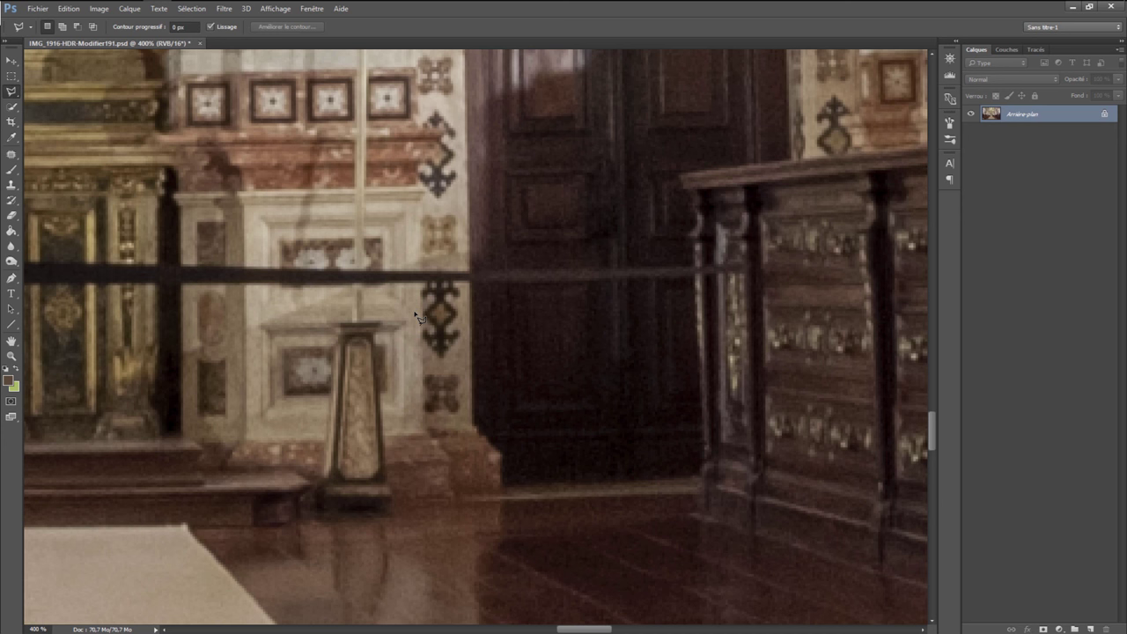
pyautogui.moveTo(434, 316); pyautogui.dragTo(465, 315)
pyautogui.moveTo(417, 323); pyautogui.dragTo(418, 317)
pyautogui.click(279, 28)
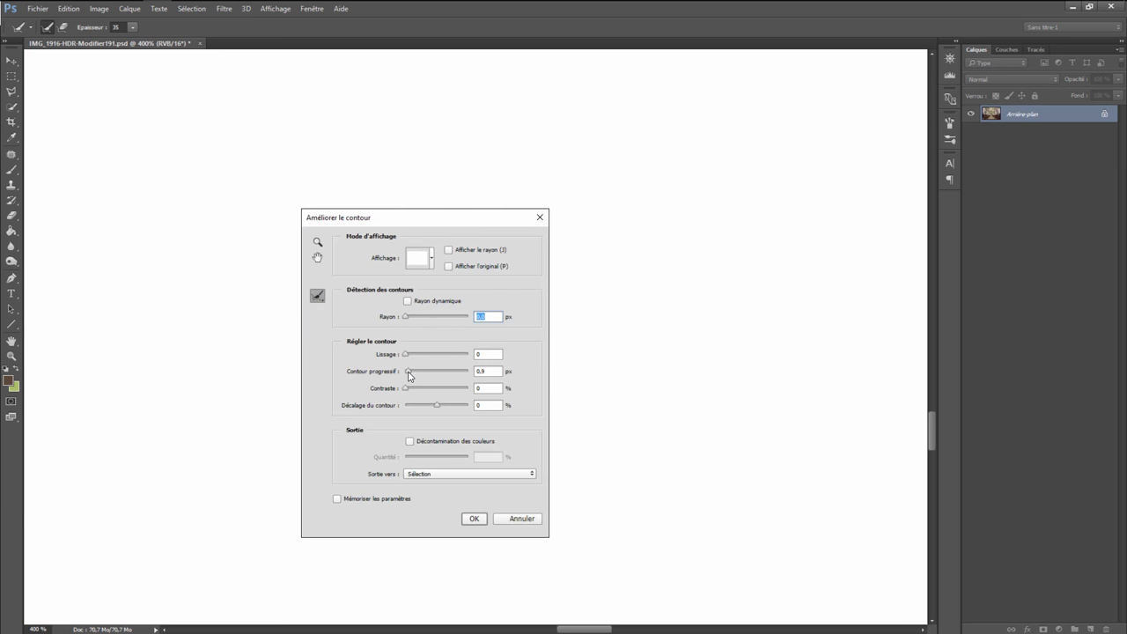
pyautogui.click(472, 520)
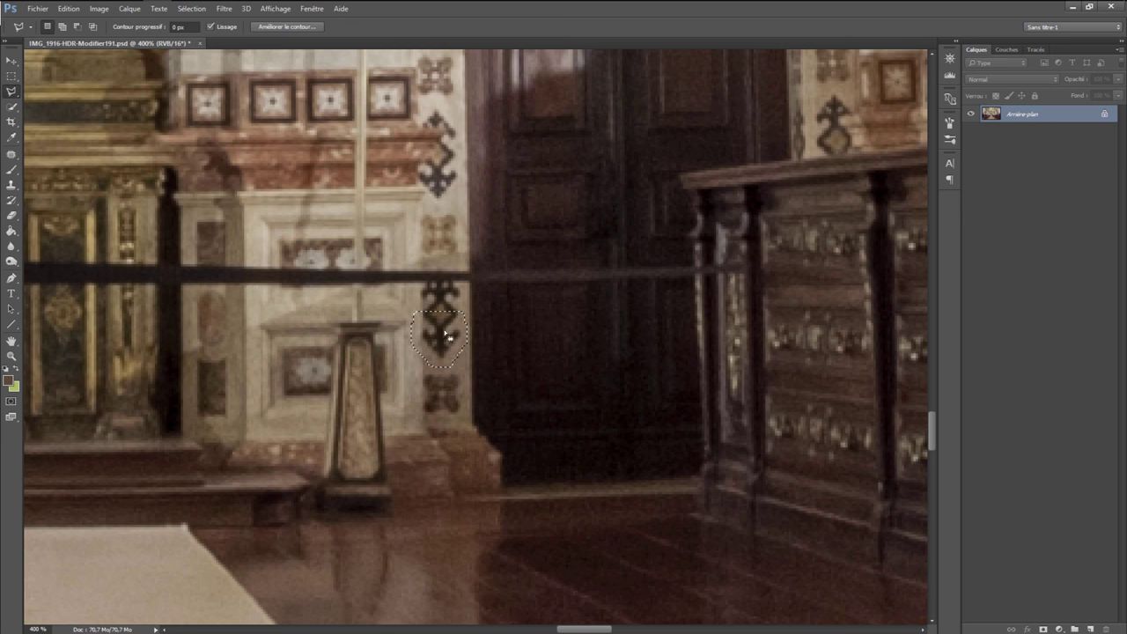
# Step: Copy the ornament to a new layer, flip it, and move it up 22 px over the rope
pyautogui.rightClick(440, 344)
pyautogui.click(486, 432)
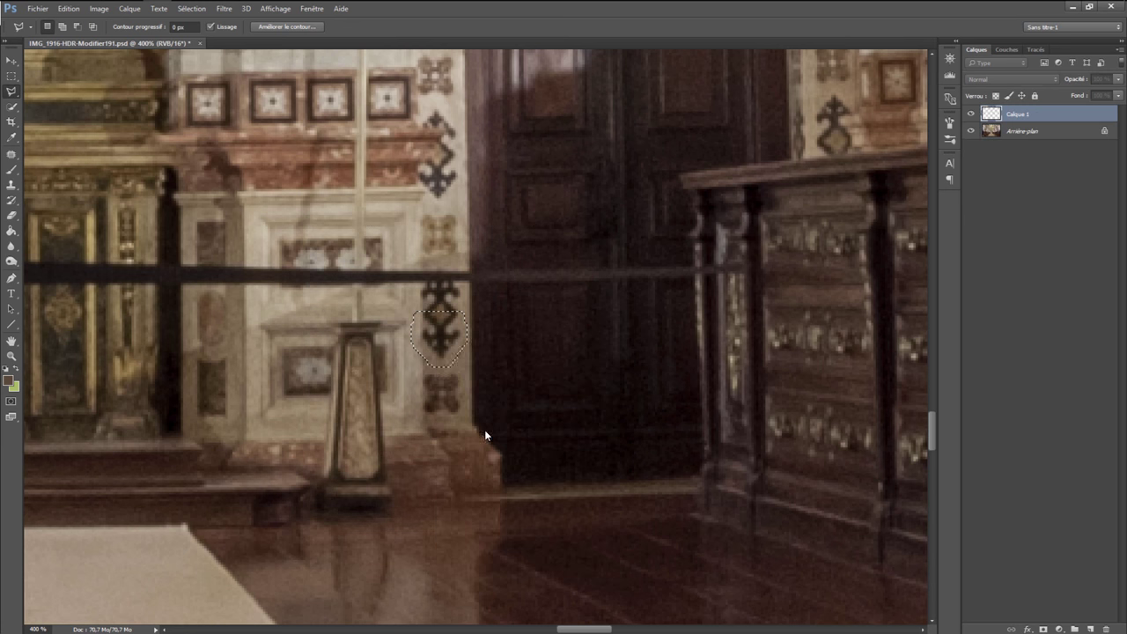
pyautogui.click(69, 9)
pyautogui.moveTo(88, 249)
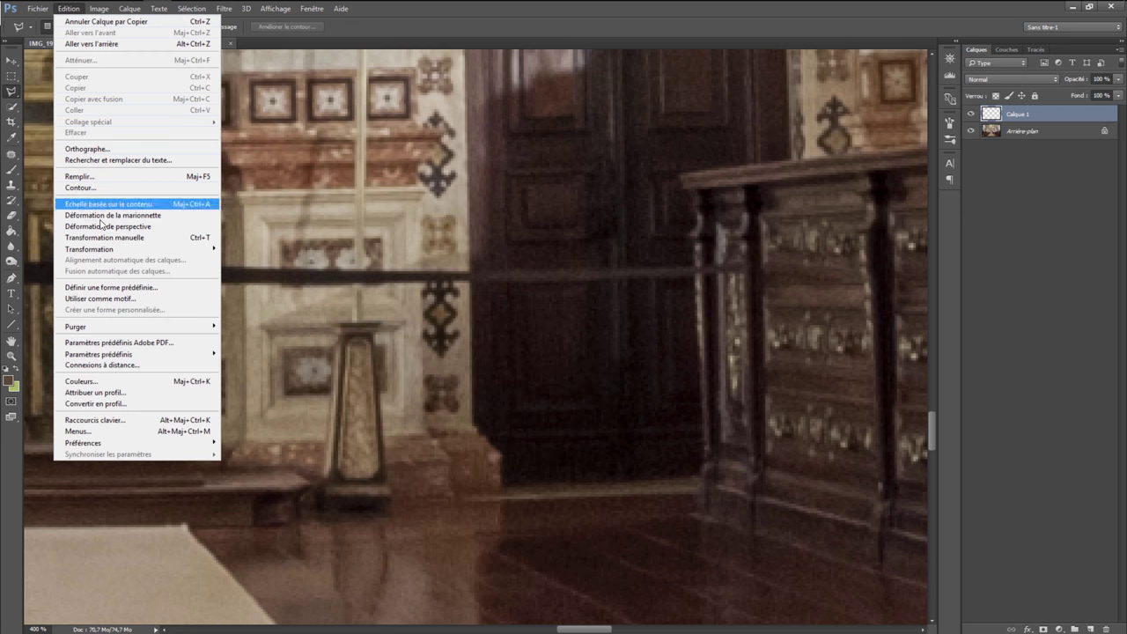
pyautogui.click(256, 387)
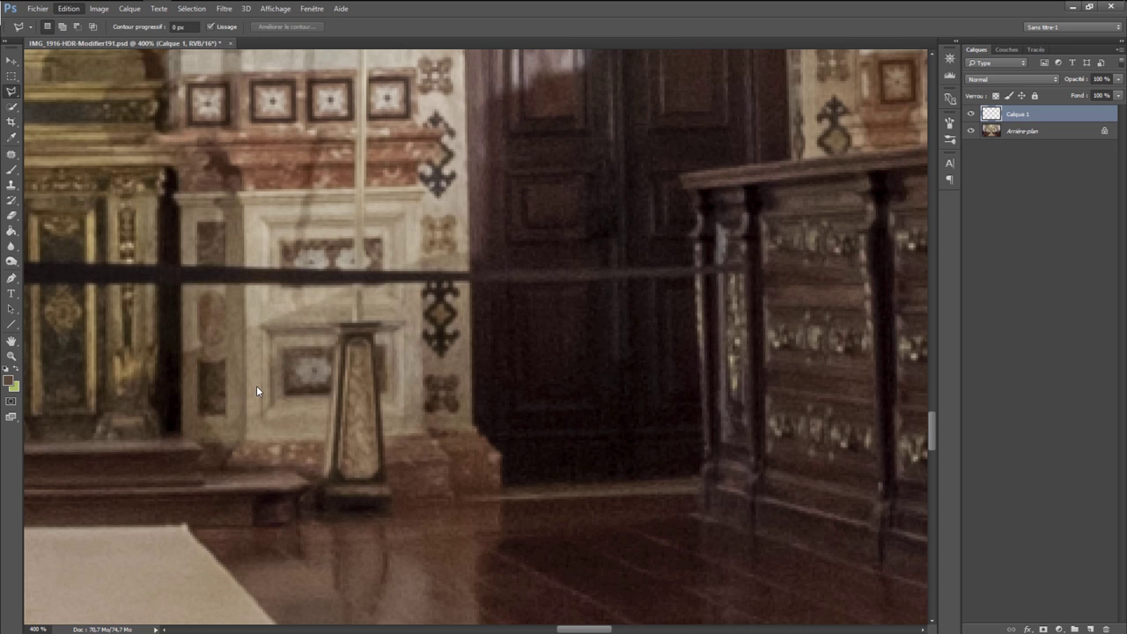
pyautogui.click(11, 60)
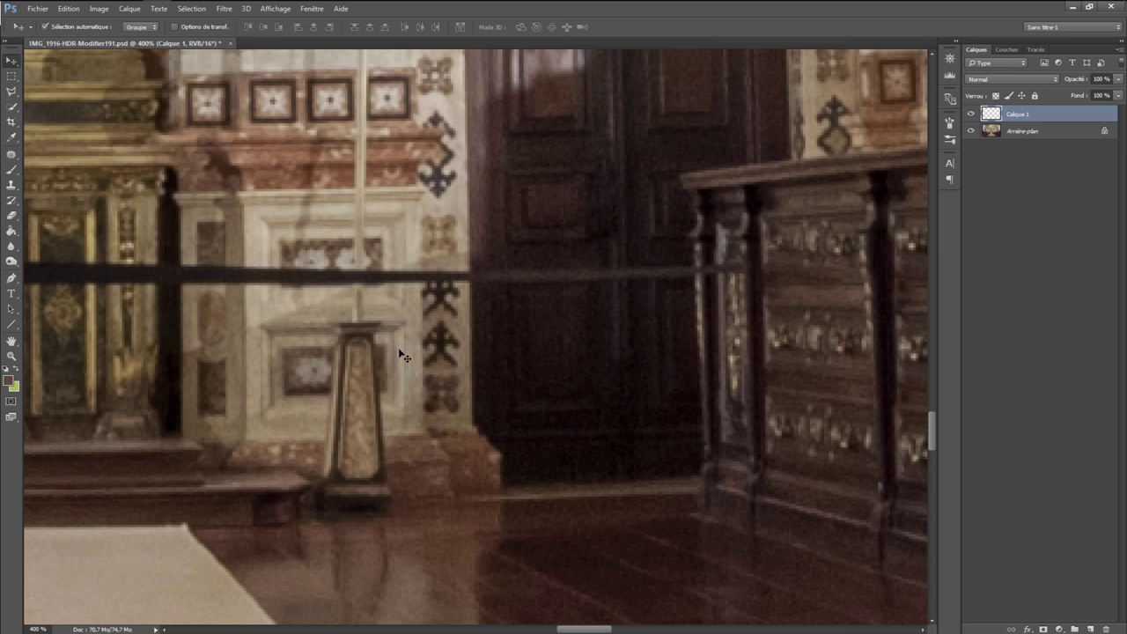
pyautogui.moveTo(449, 353); pyautogui.dragTo(444, 300)
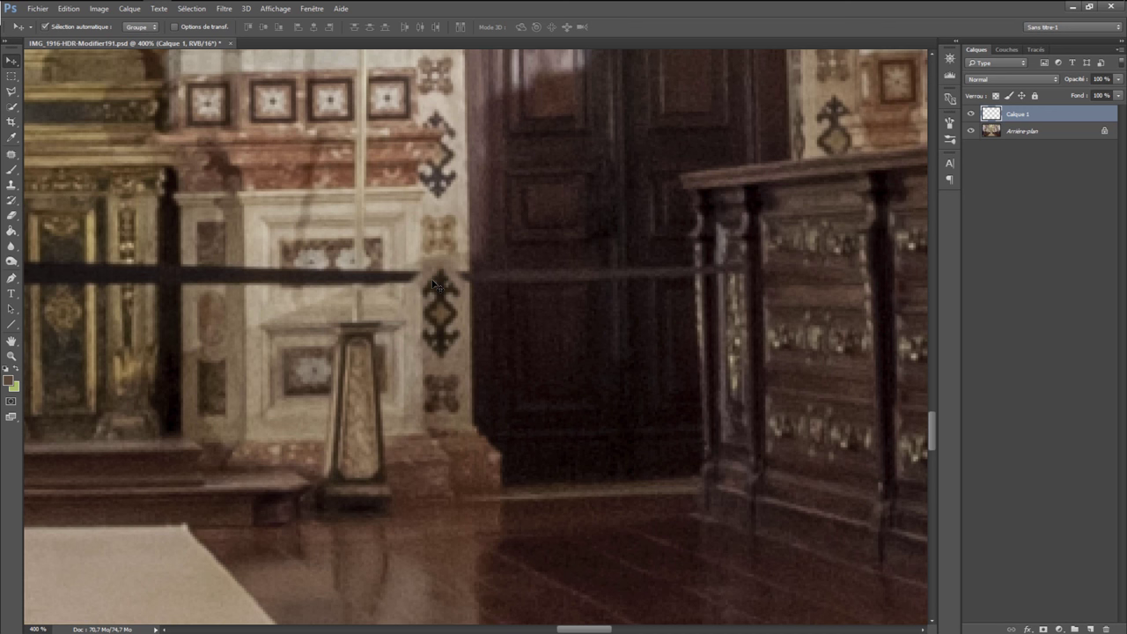
# Step: Select the ornament and background layers together and merge them
pyautogui.keyDown('shift'); pyautogui.click(1012, 132); pyautogui.keyUp('shift')
pyautogui.rightClick(1012, 133)
pyautogui.click(1003, 236)
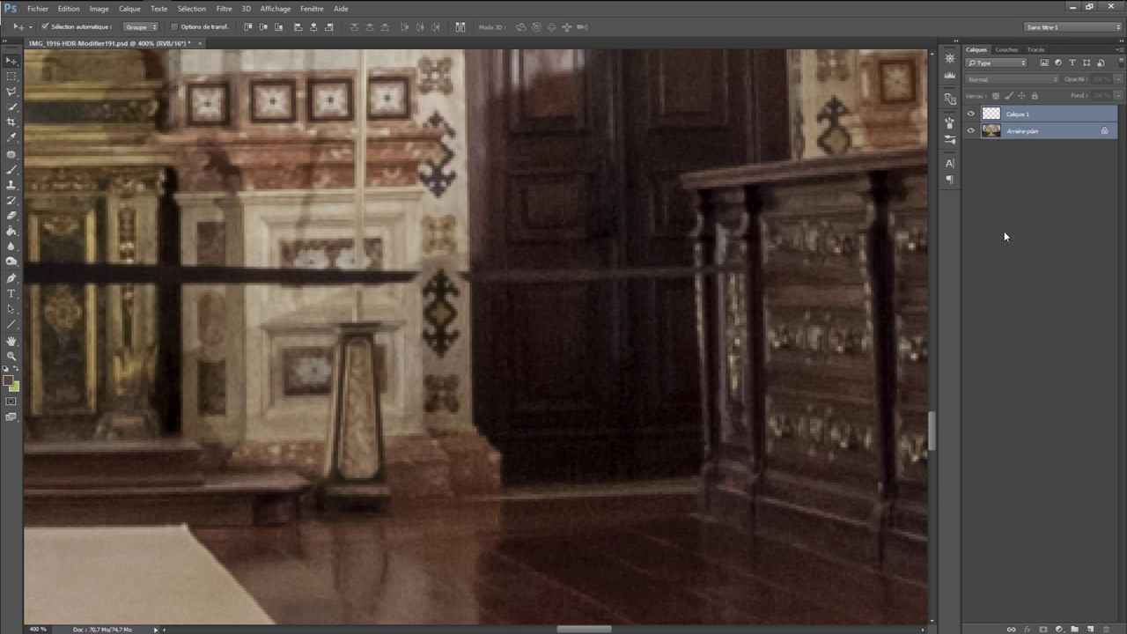
# Step: Clone wall texture over the rope's right end beside the pilaster with a smaller brush
pyautogui.click(11, 185)
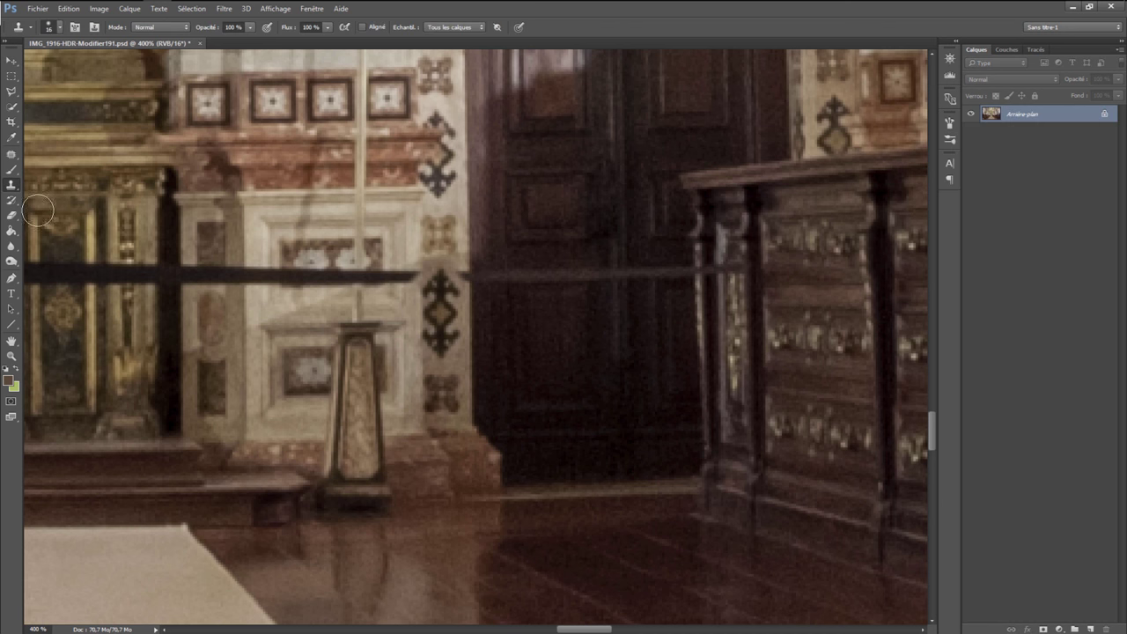
pyautogui.rightClick(397, 305)
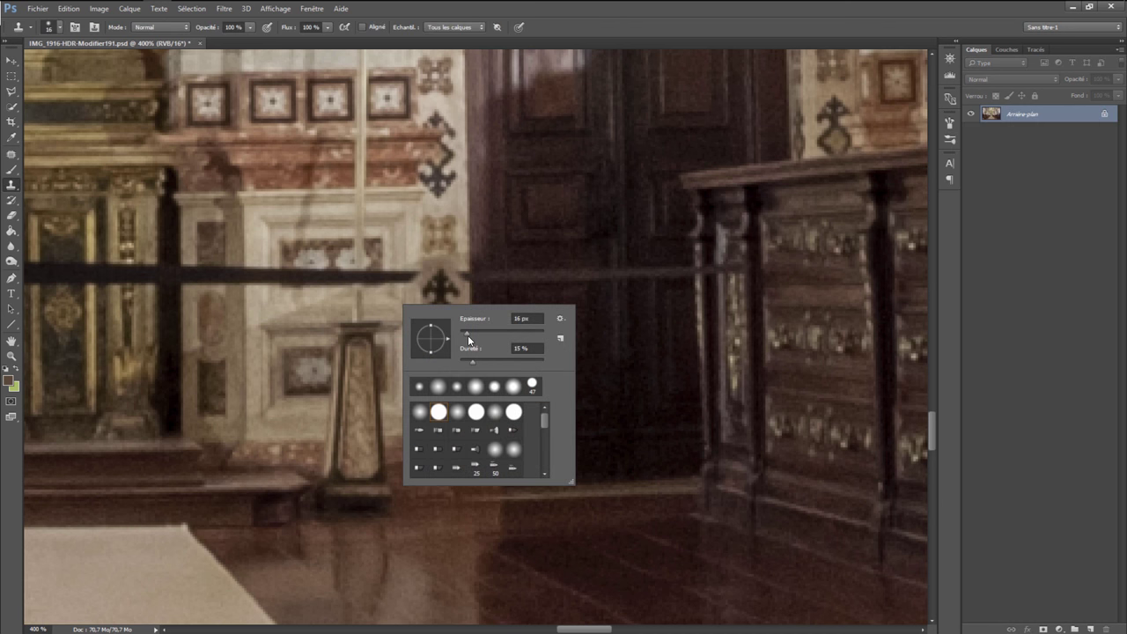
pyautogui.moveTo(467, 334); pyautogui.dragTo(463, 333)
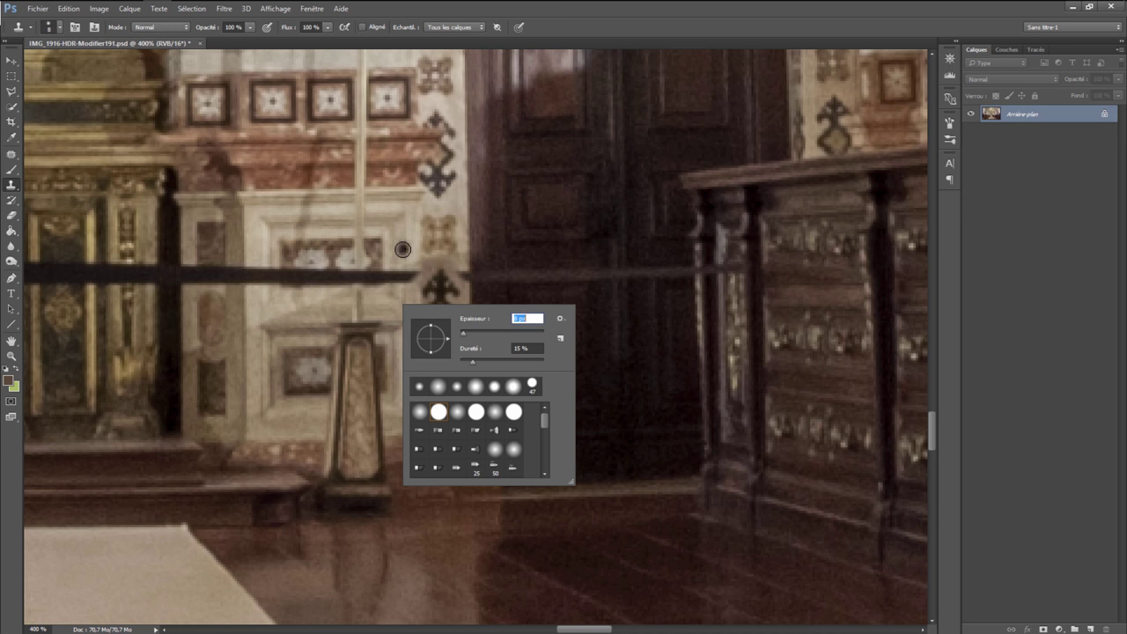
pyautogui.press('Return')
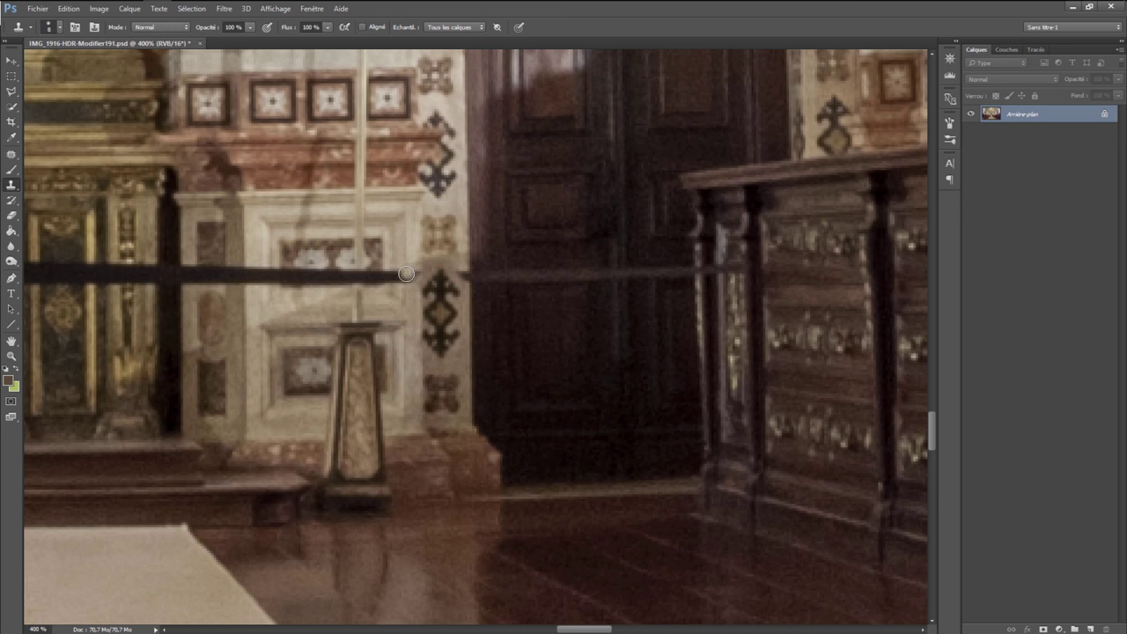
pyautogui.moveTo(406, 273); pyautogui.dragTo(411, 281)
pyautogui.moveTo(595, 621); pyautogui.dragTo(568, 623)
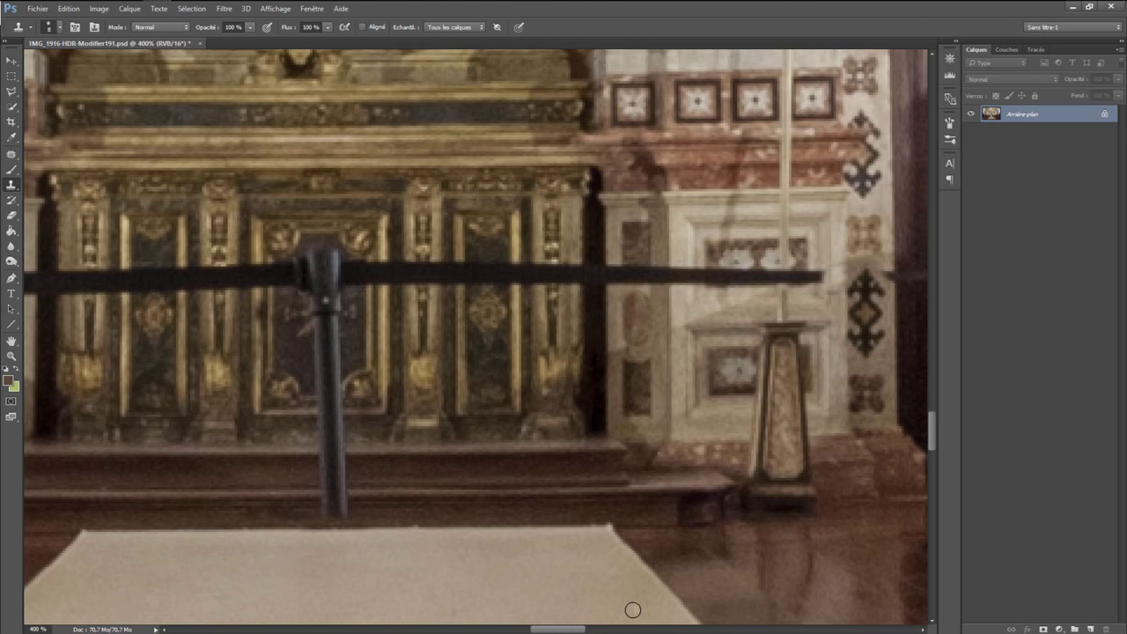
pyautogui.moveTo(572, 630); pyautogui.dragTo(560, 630)
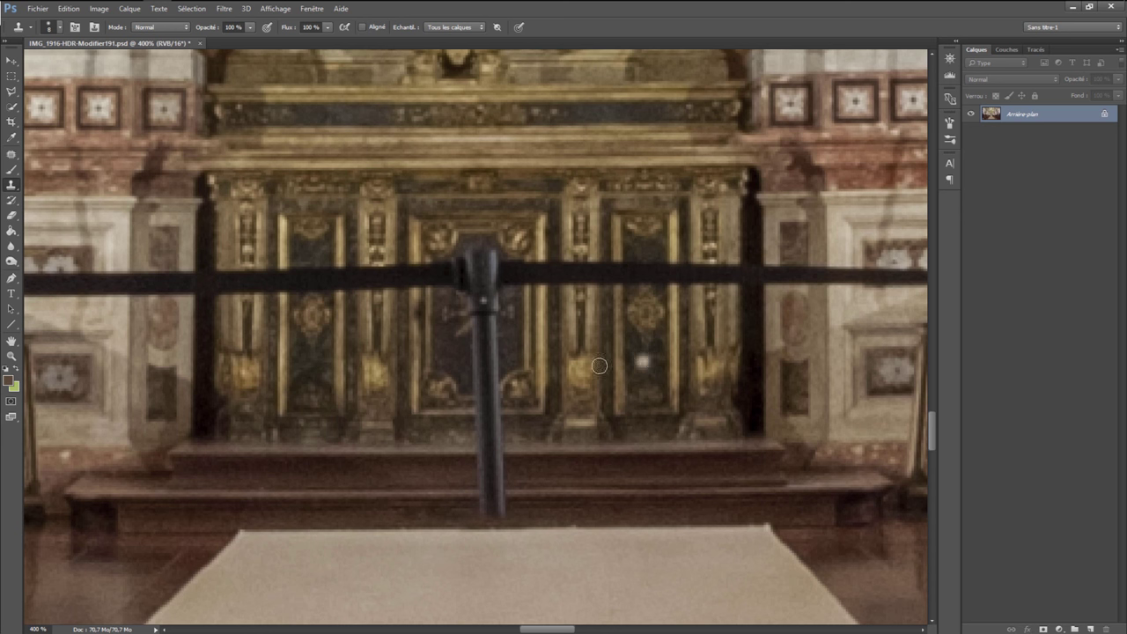
# Step: Clone over the rope across the gilded altar panels with an 8 px Clone Stamp brush
pyautogui.rightClick(313, 314)
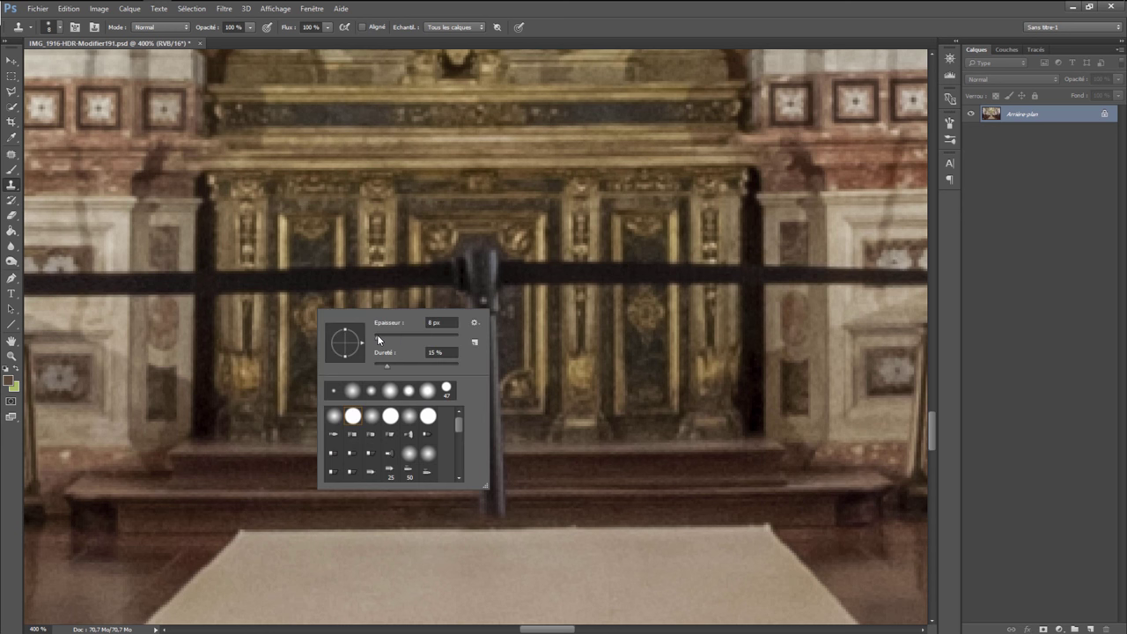
pyautogui.press('Tab')
pyautogui.click(313, 307)
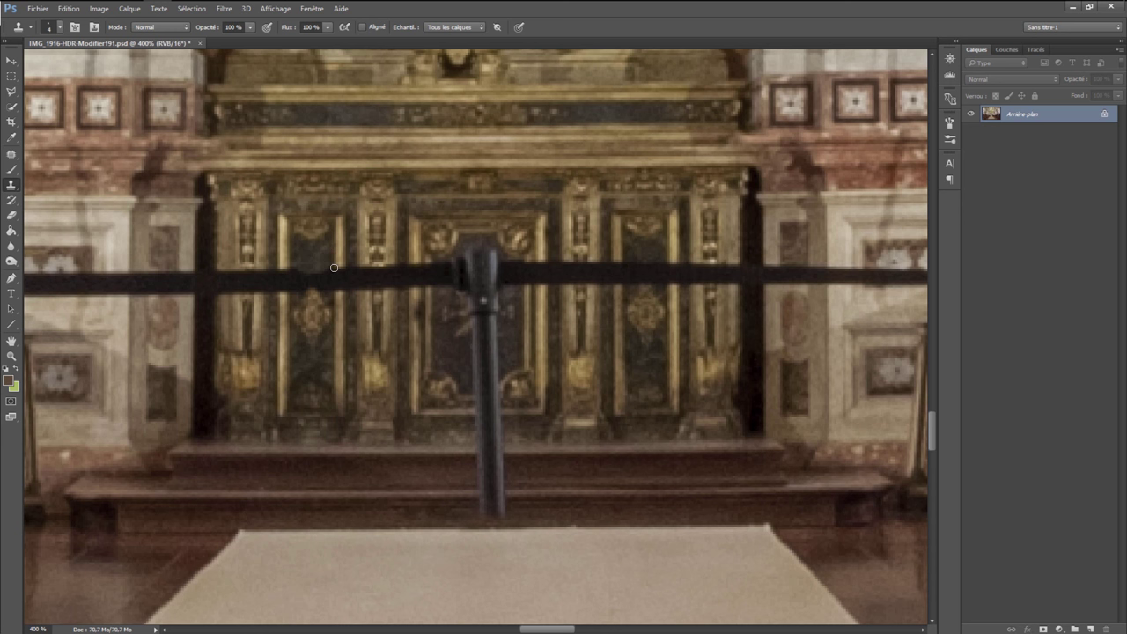
pyautogui.moveTo(331, 290); pyautogui.dragTo(315, 271)
pyautogui.moveTo(547, 630); pyautogui.dragTo(503, 630)
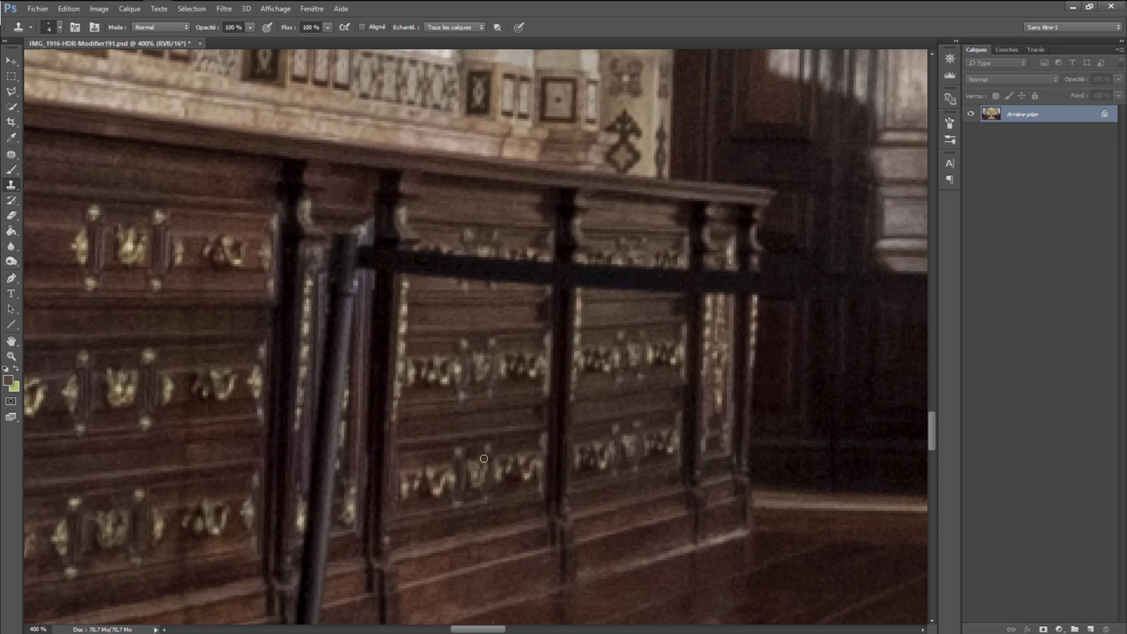
pyautogui.moveTo(480, 628); pyautogui.dragTo(456, 628)
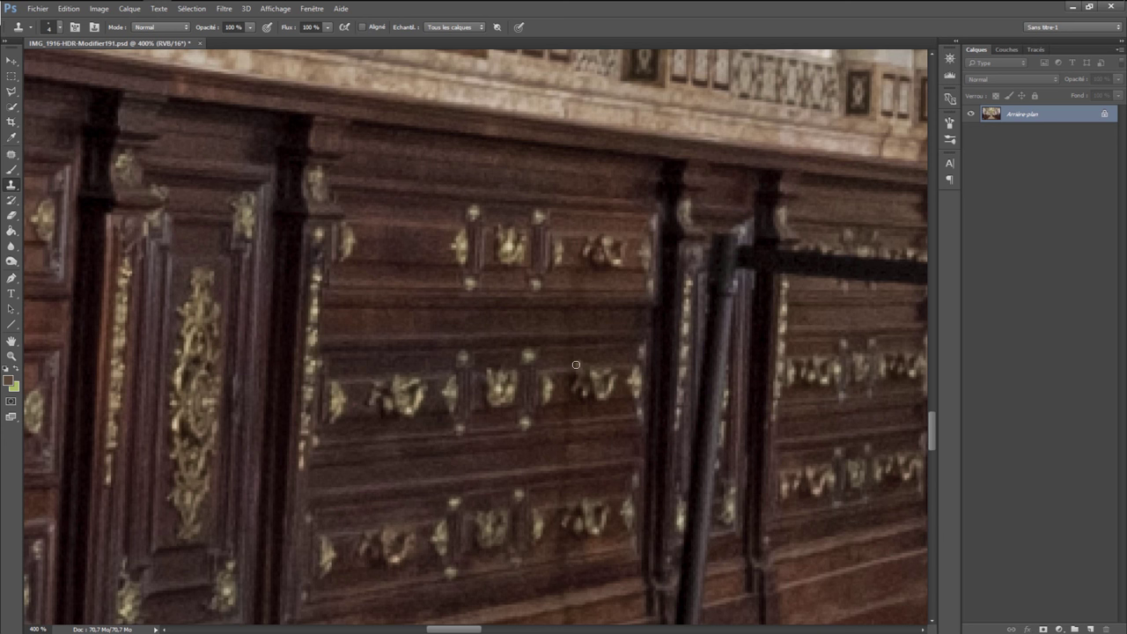
pyautogui.hotkey('ctrl', '-')
pyautogui.hotkey('ctrl', '-')
pyautogui.hotkey('ctrl', '-')
pyautogui.hotkey('ctrl', '-')
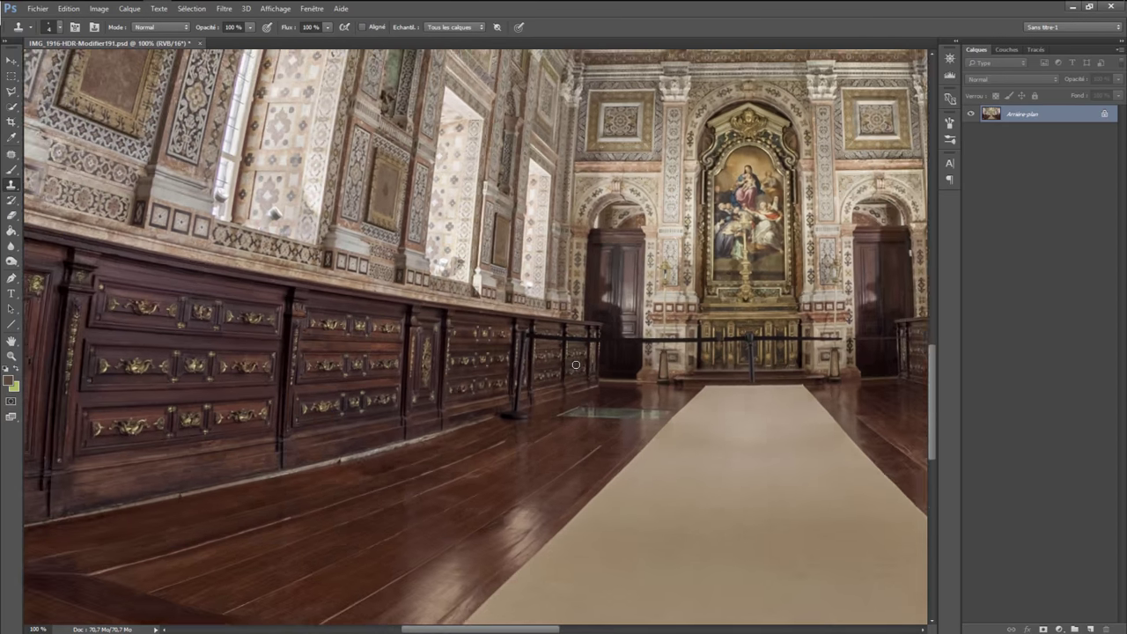
pyautogui.hotkey('ctrl', '-')
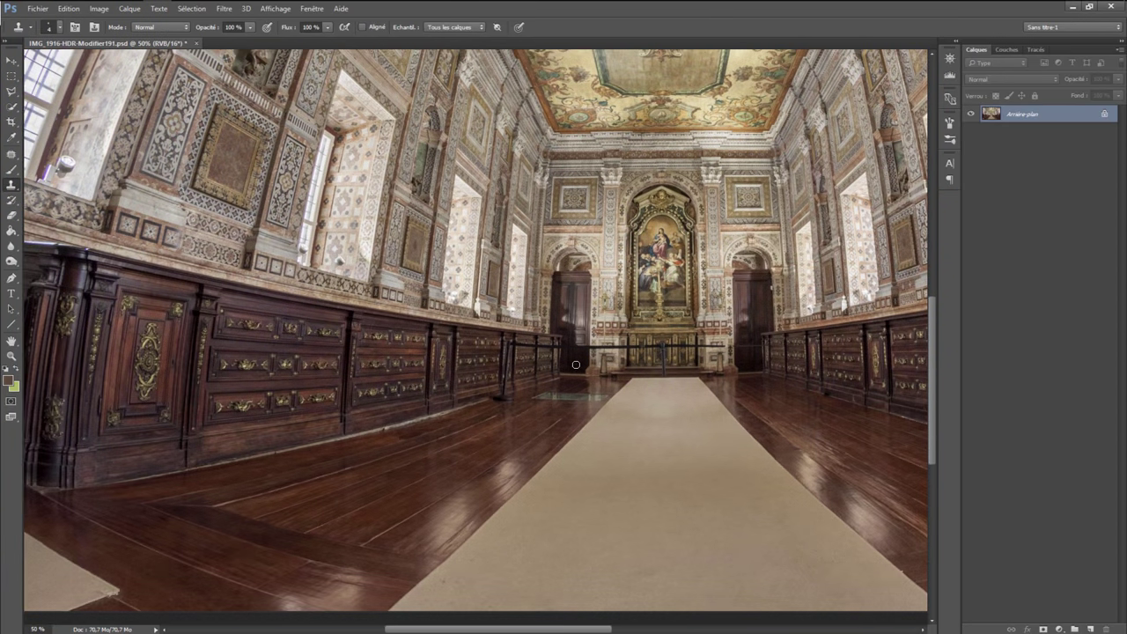
# Step: Zoom out to 33.33% so the whole church interior fits the window
pyautogui.hotkey('ctrl', '-')
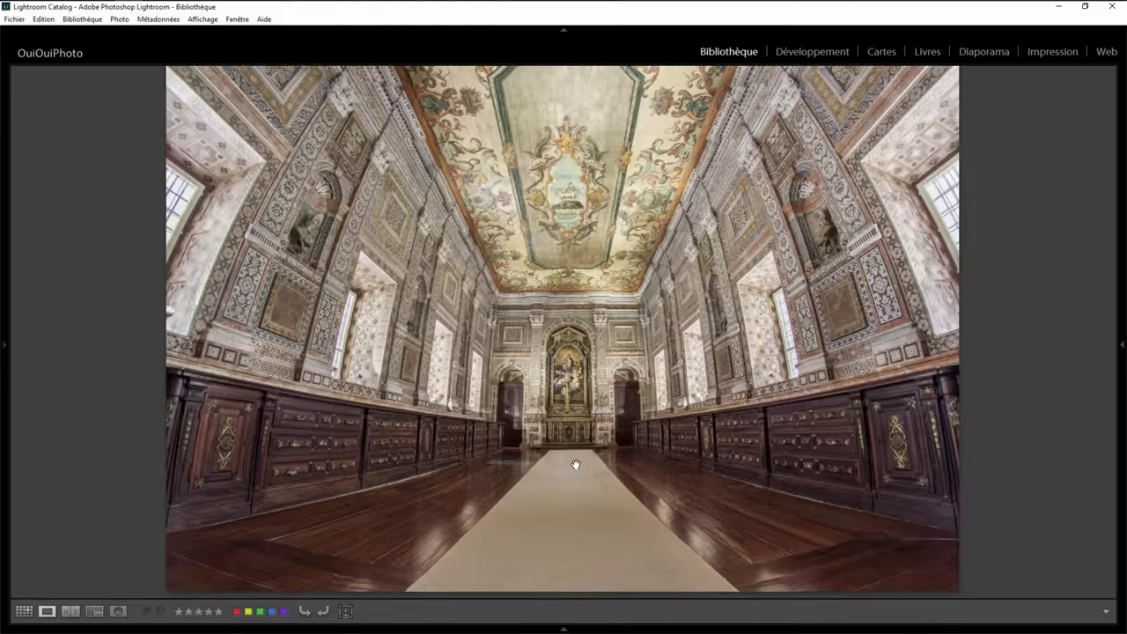
# Step: Zoom in on the altar and carpet twice in Lightroom's loupe, returning to Fit each time
pyautogui.click(574, 464)
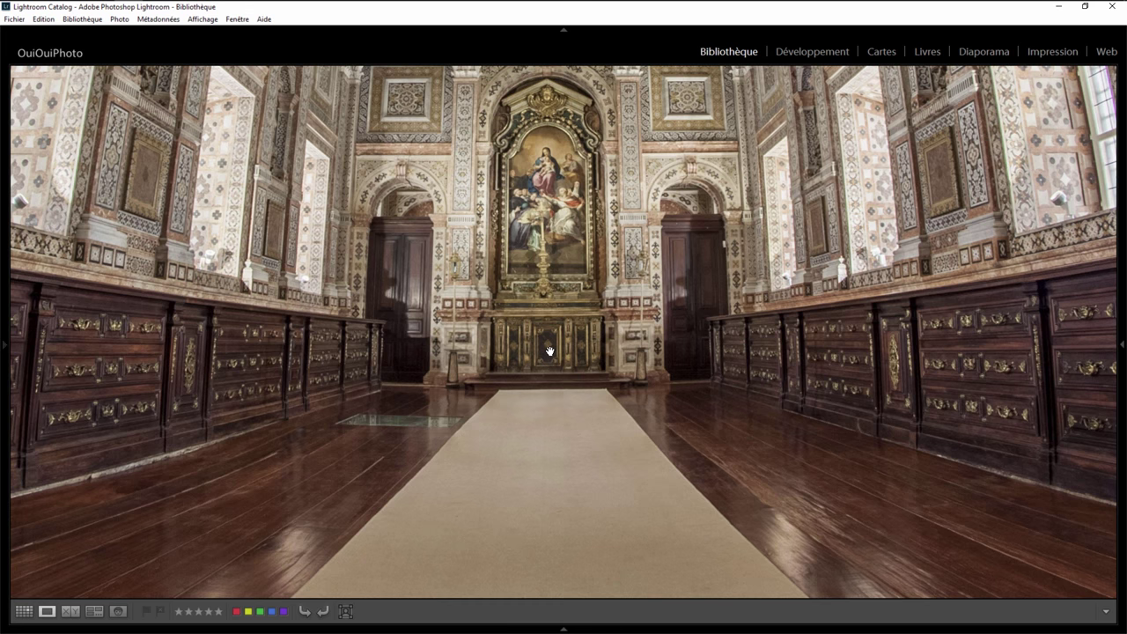
pyautogui.click(549, 352)
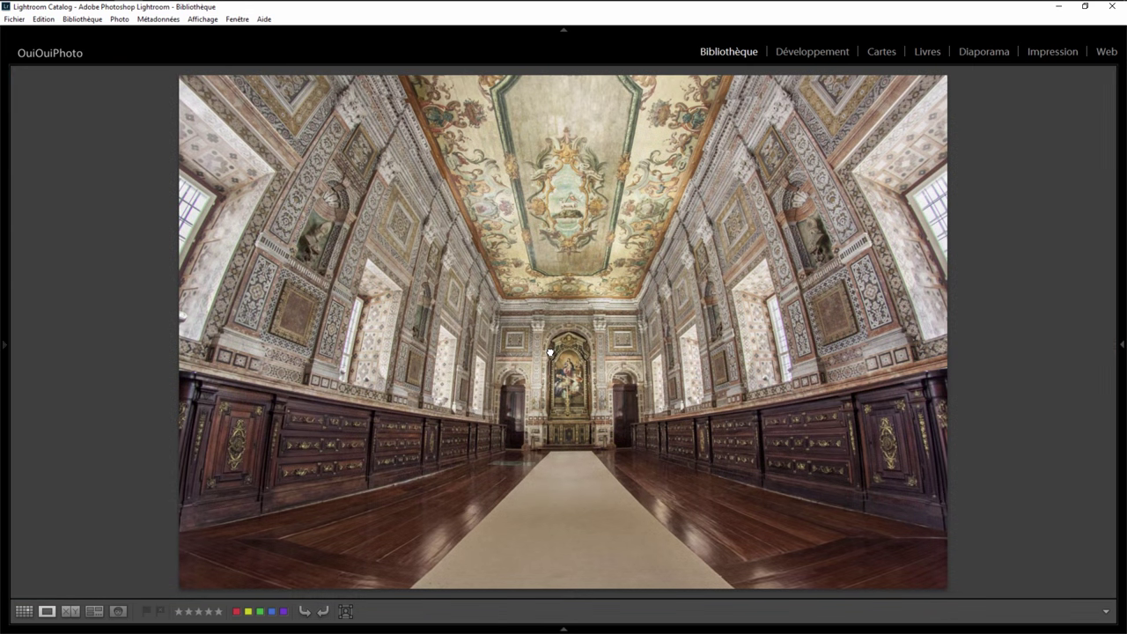
pyautogui.click(575, 429)
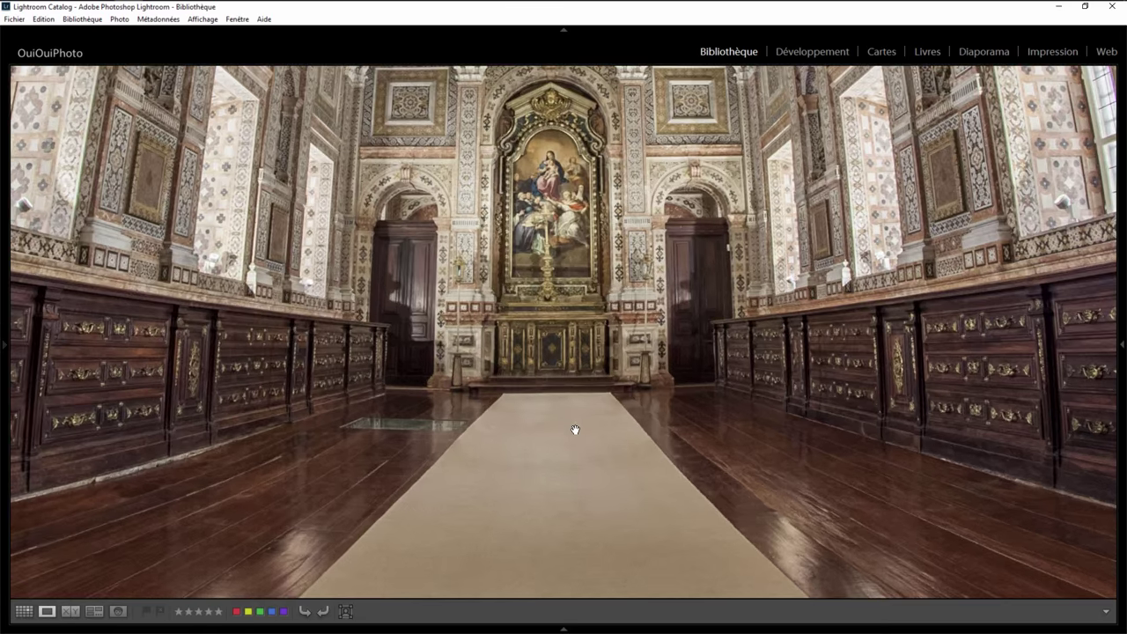
pyautogui.click(565, 357)
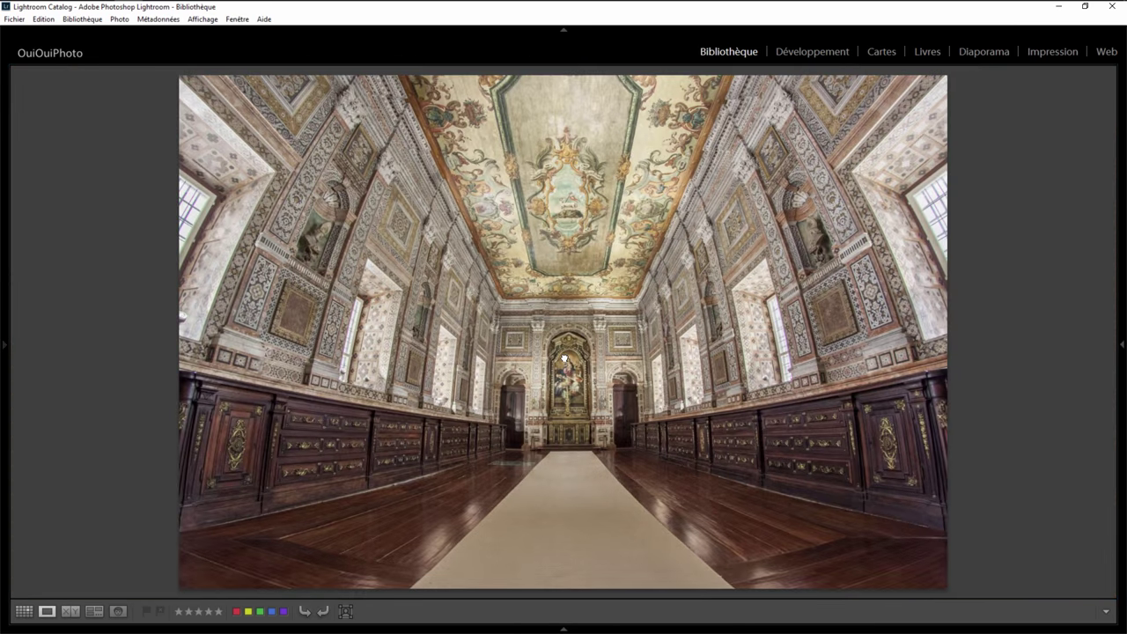